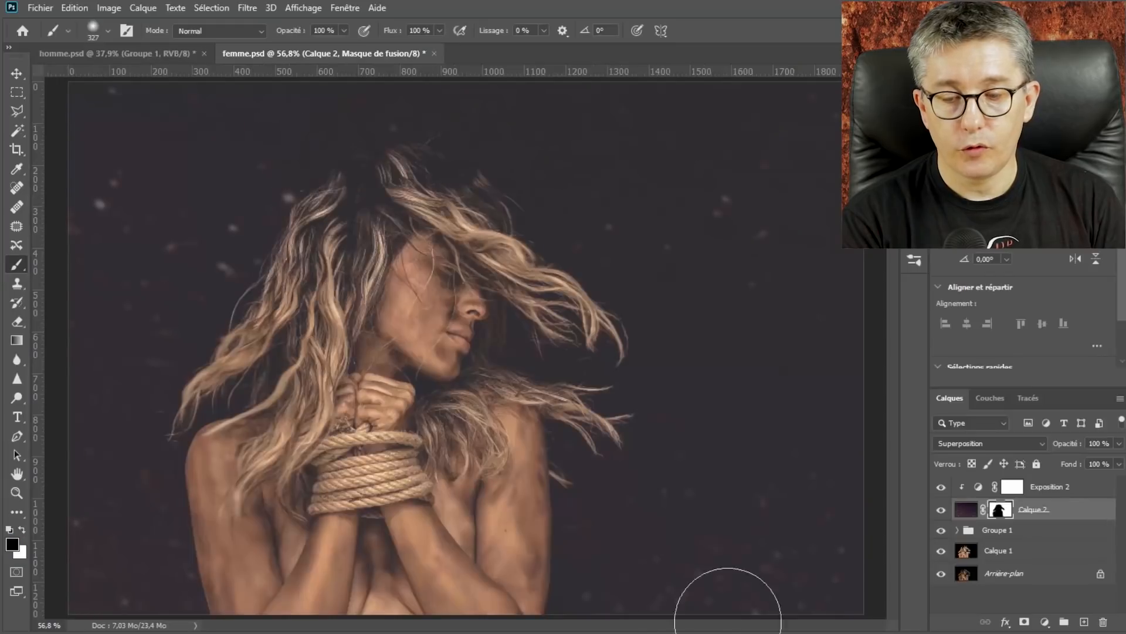
Step: Compare the original background photo of the woman with the retouched composite in femme.psd
left_click(940, 575, "alt")
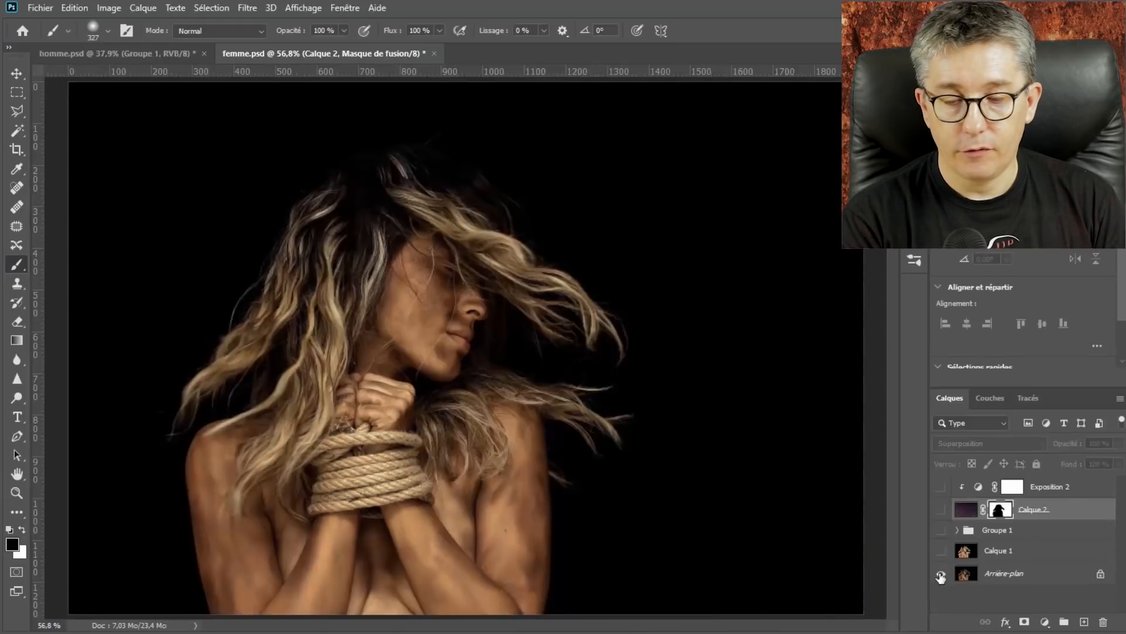
left_click(941, 575, "alt")
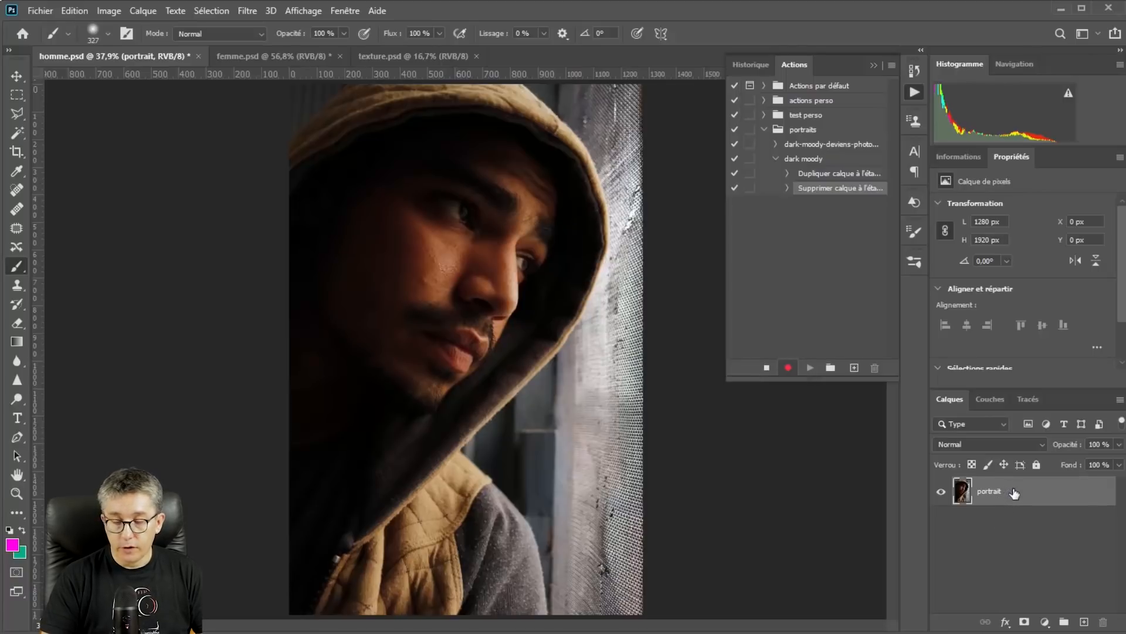
Step: Duplicate the portrait layer in homme.psd and set Clarté to +60 for the copy in the Camera Raw filter
left_click_drag(1014, 493, 1085, 622)
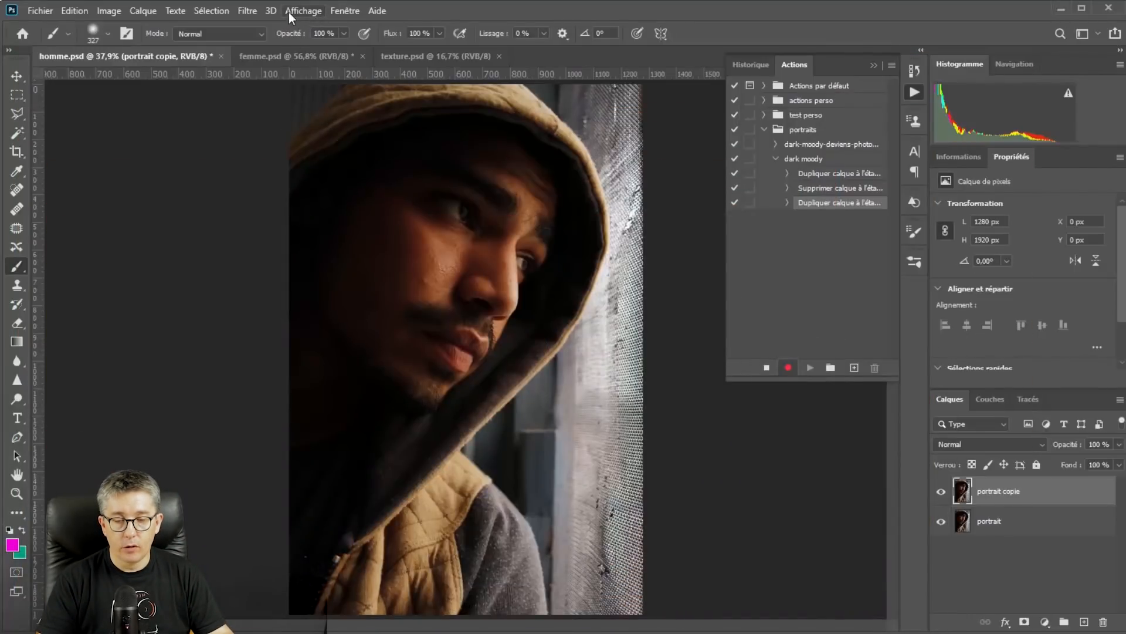
left_click(246, 12)
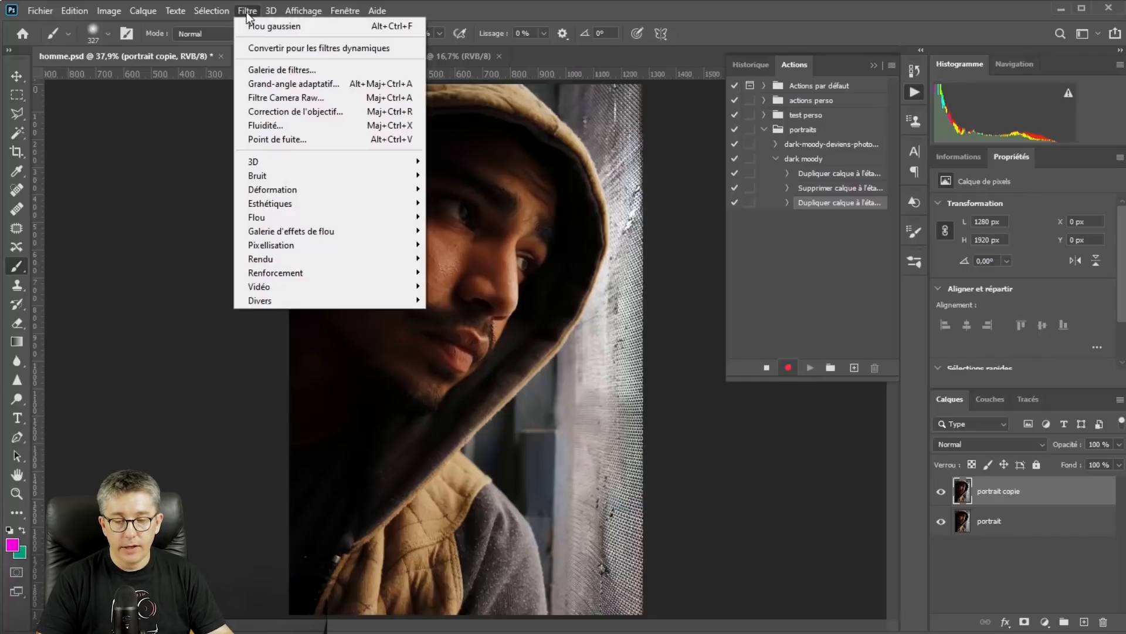
left_click(266, 99)
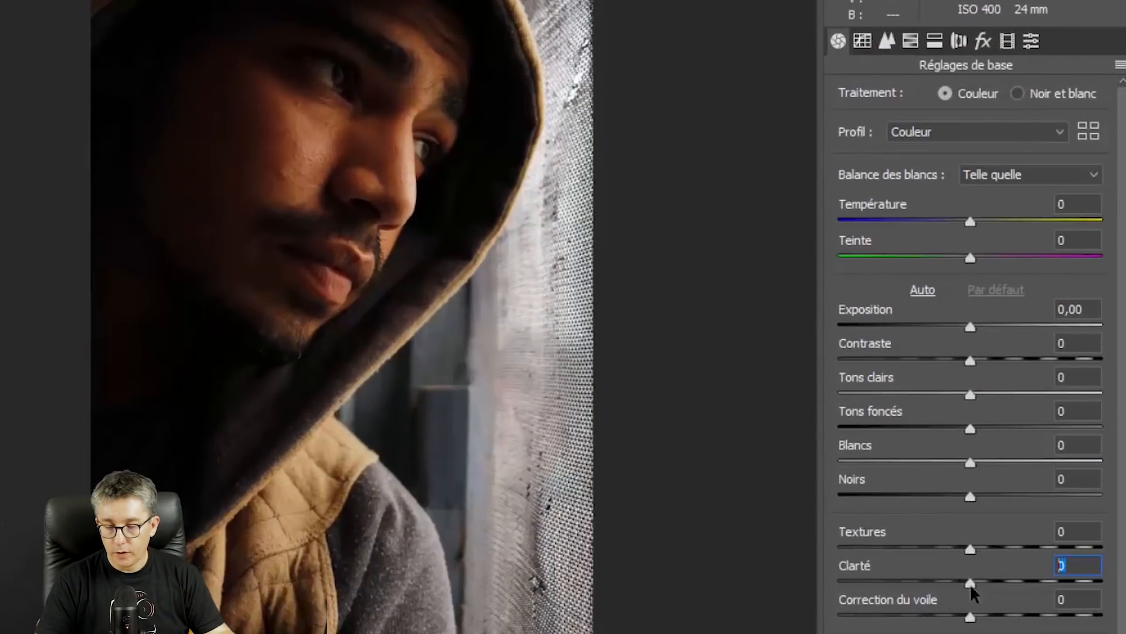
left_click_drag(797, 520, 813, 528)
left_click_drag(995, 596, 1050, 592)
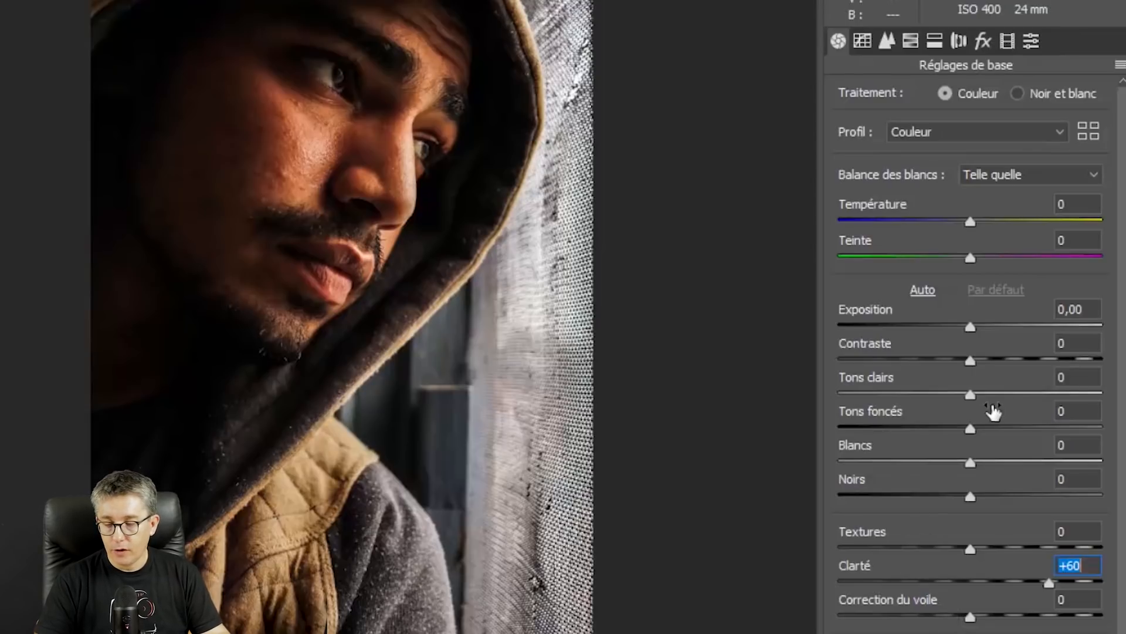
Step: Set Noirs to +41, Blancs to -41, Tons foncés to +40 and Tons clairs to -41, and apply the Camera Raw filter
left_click_drag(970, 497, 1026, 503)
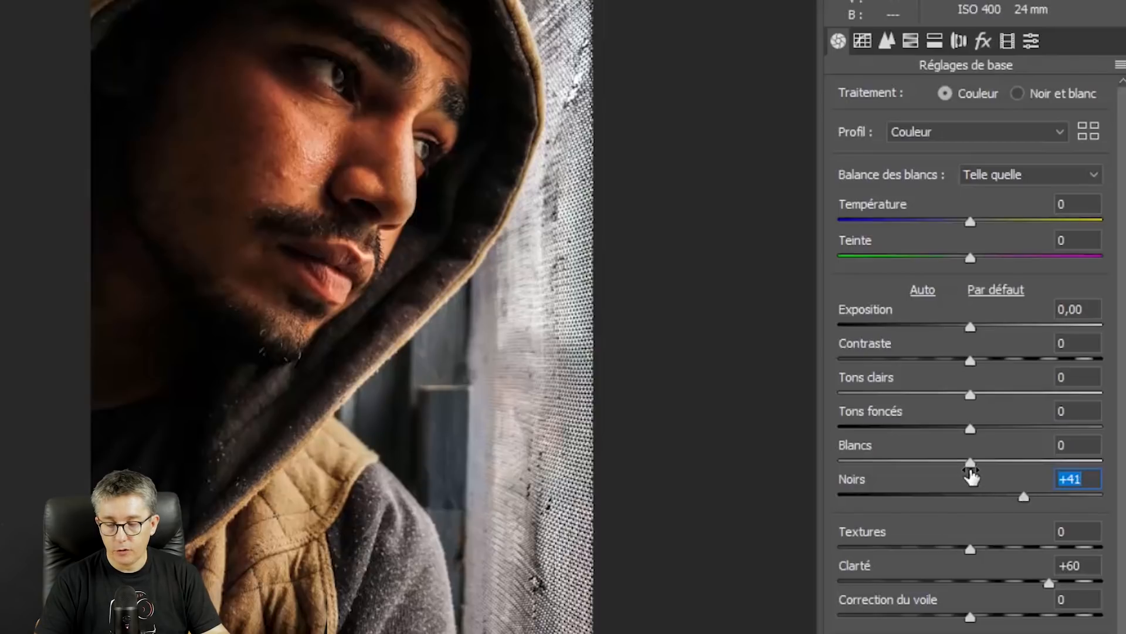
left_click_drag(971, 463, 927, 468)
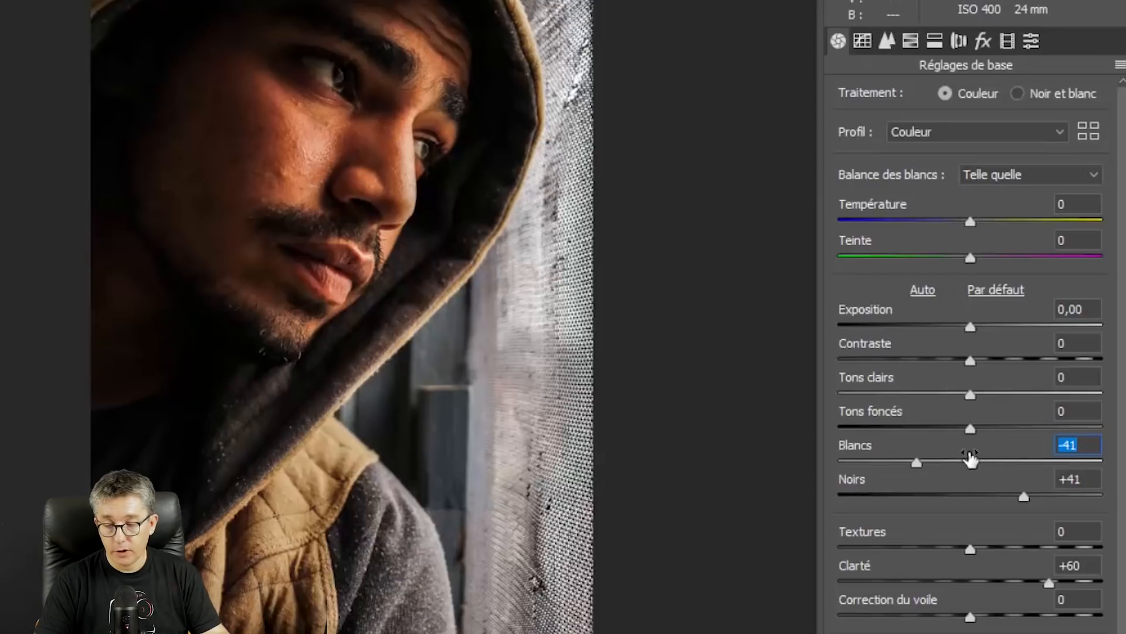
left_click_drag(970, 430, 1023, 439)
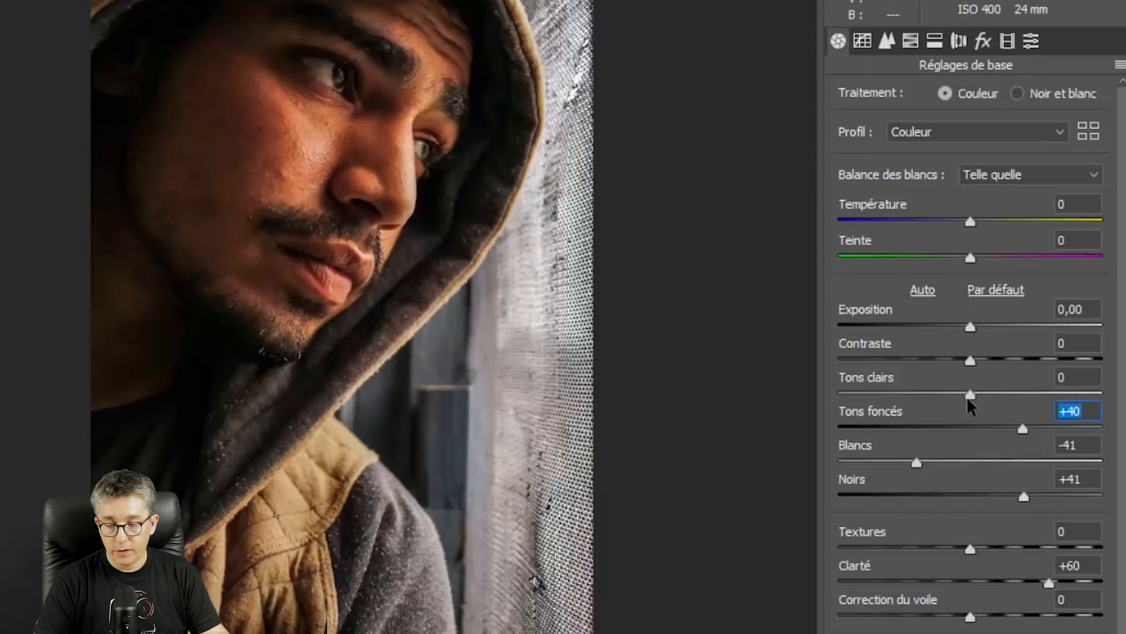
left_click_drag(970, 395, 917, 392)
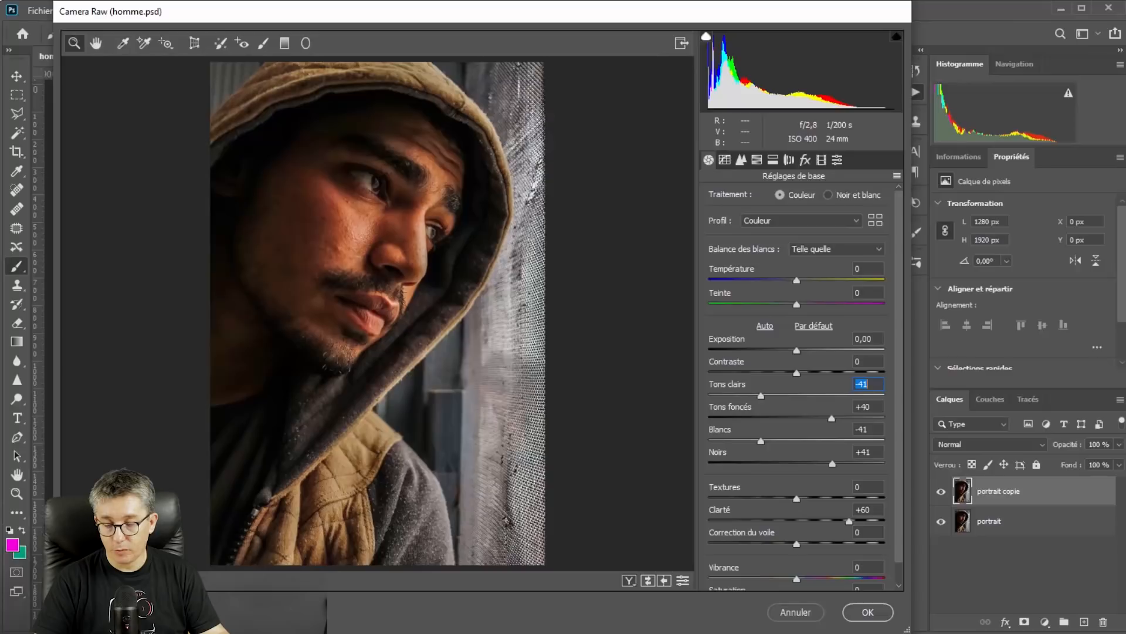
left_click(860, 613)
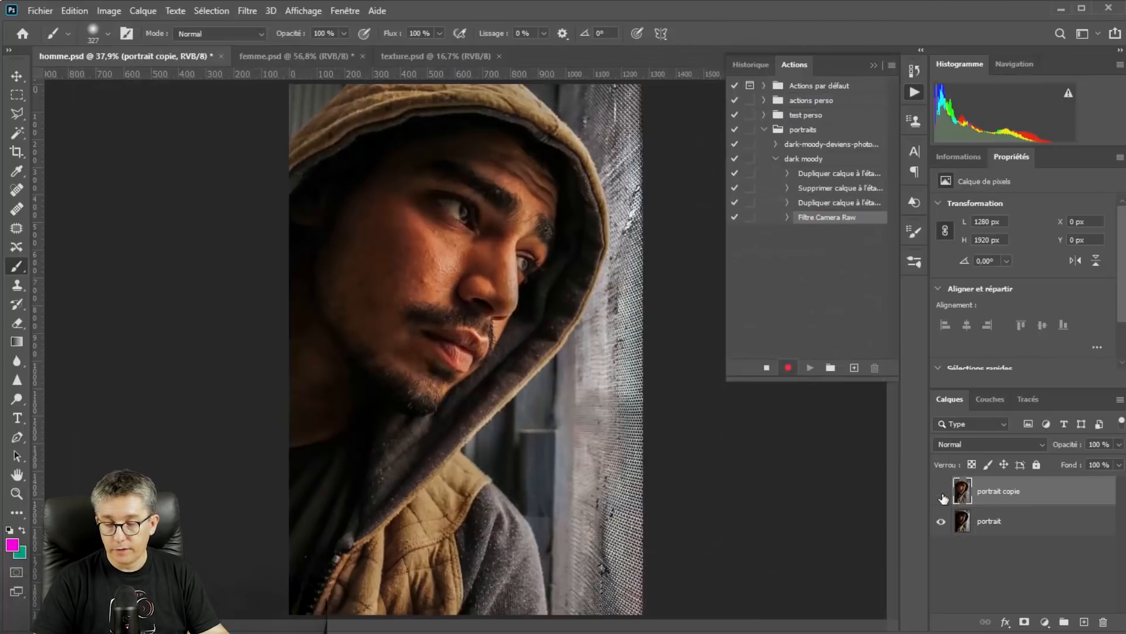
Step: Compare the portrait with and without the filtered copy, and lower that copy's opacity to 51%
left_click(941, 499)
left_click(942, 493)
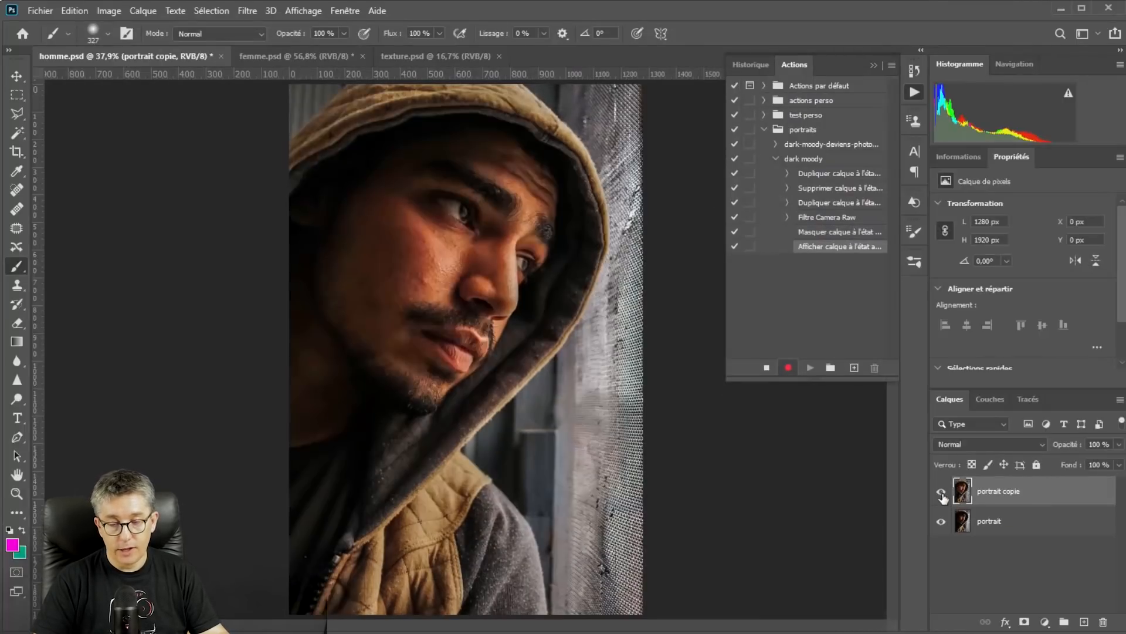
left_click(941, 495)
left_click(943, 496)
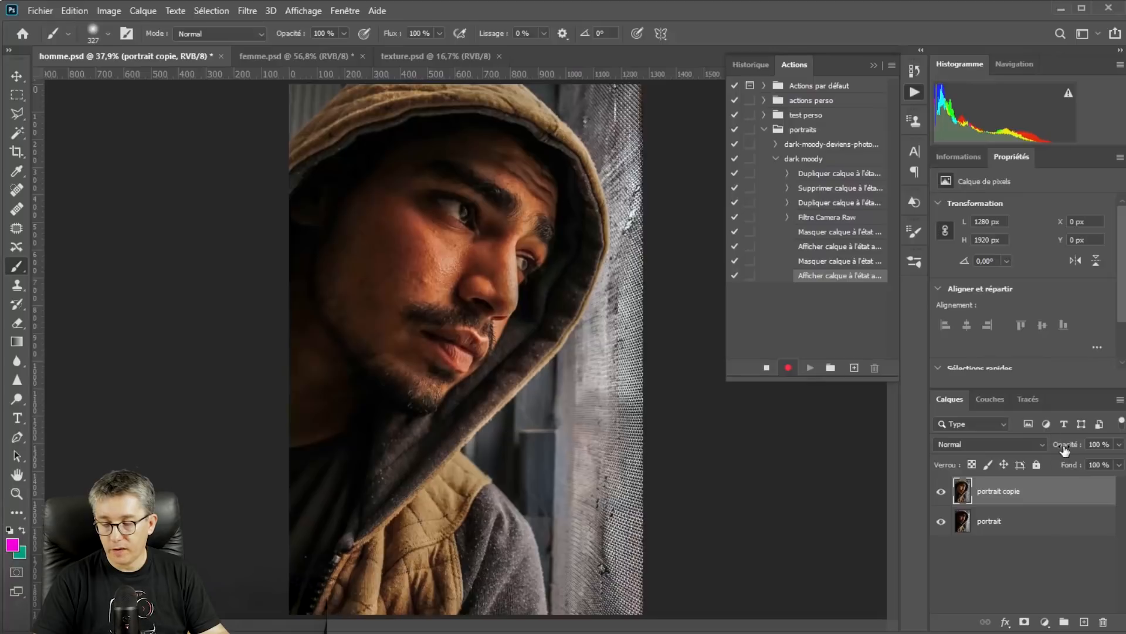
left_click_drag(1071, 447, 1063, 449)
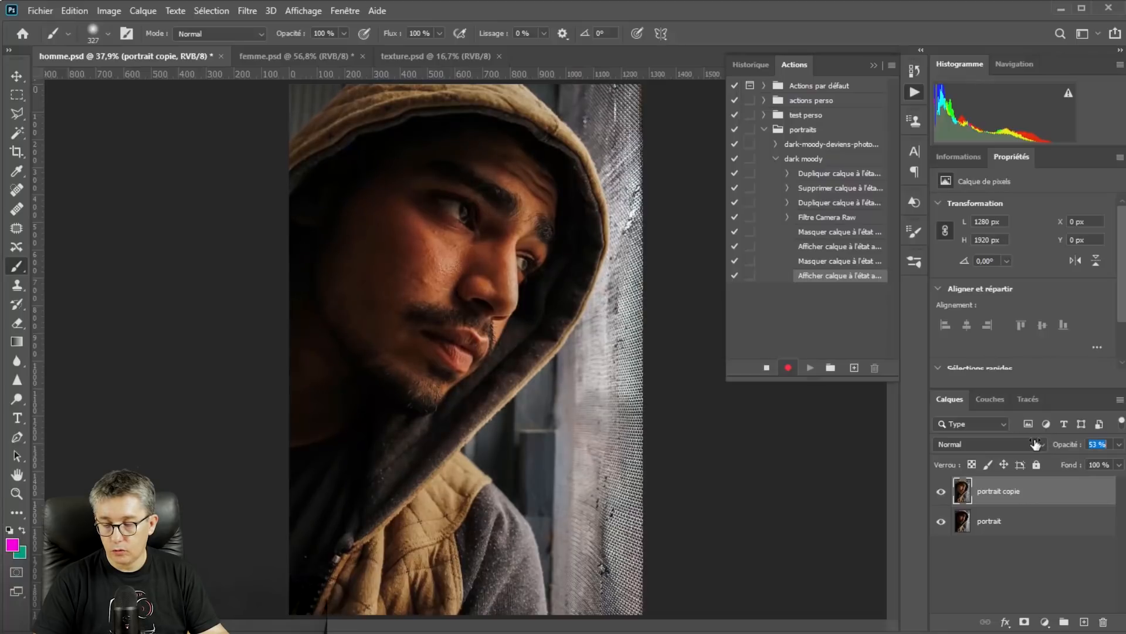
left_click_drag(1034, 444, 1033, 445)
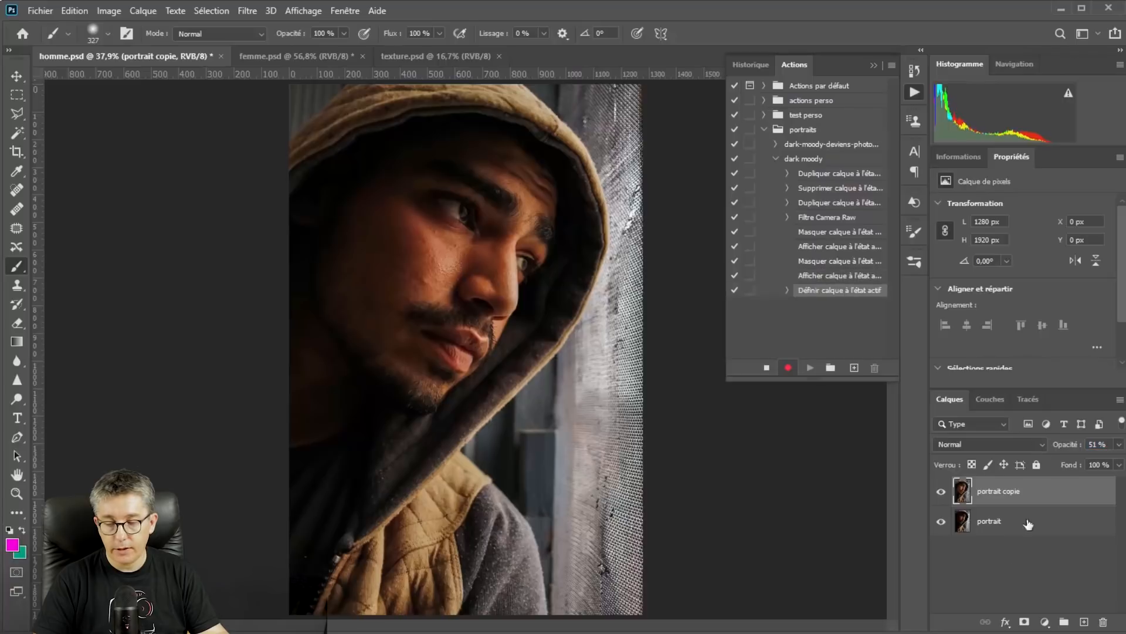
Step: Examine the effect of the softened filtered copy by toggling the visibility of the two portrait layers
left_click(941, 491)
left_click(942, 492)
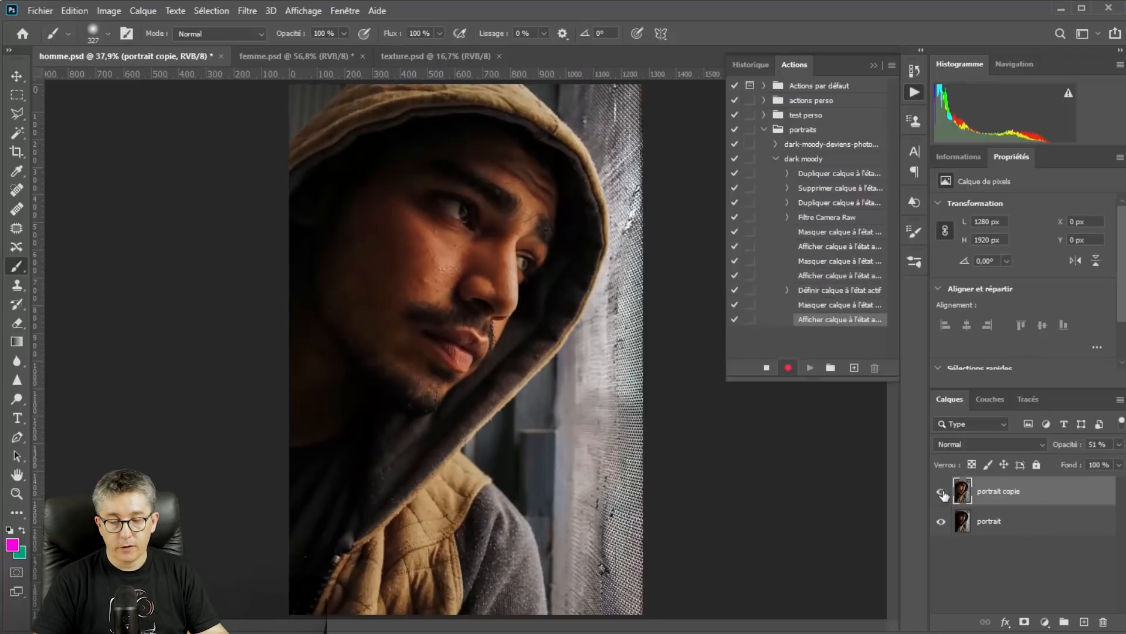
left_click(942, 491)
left_click(941, 492)
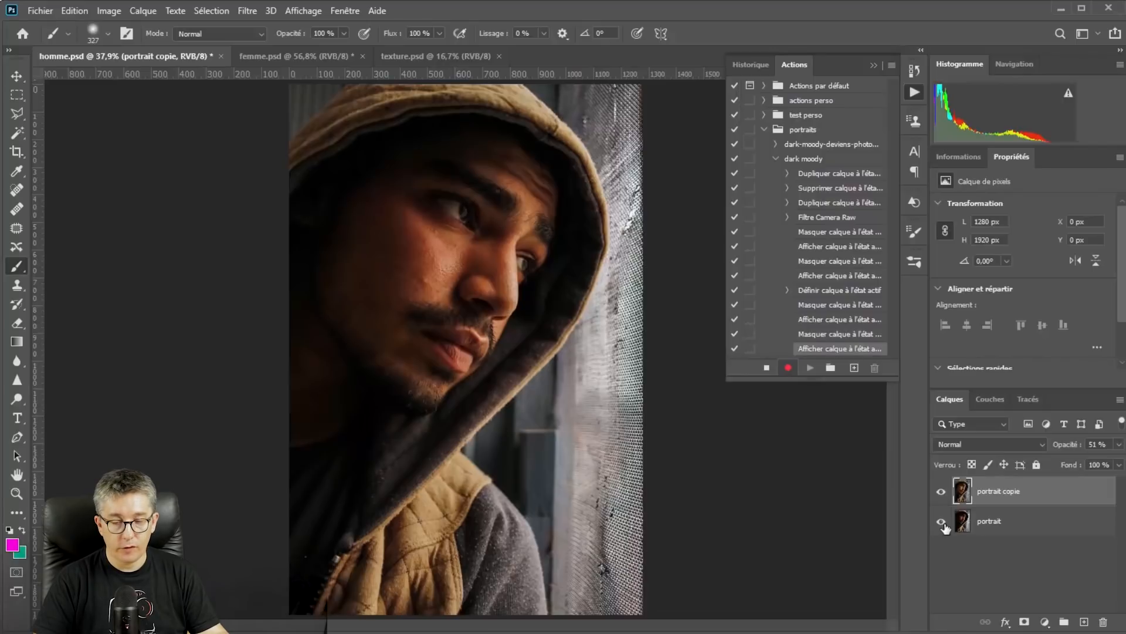
left_click(942, 522)
left_click(942, 522)
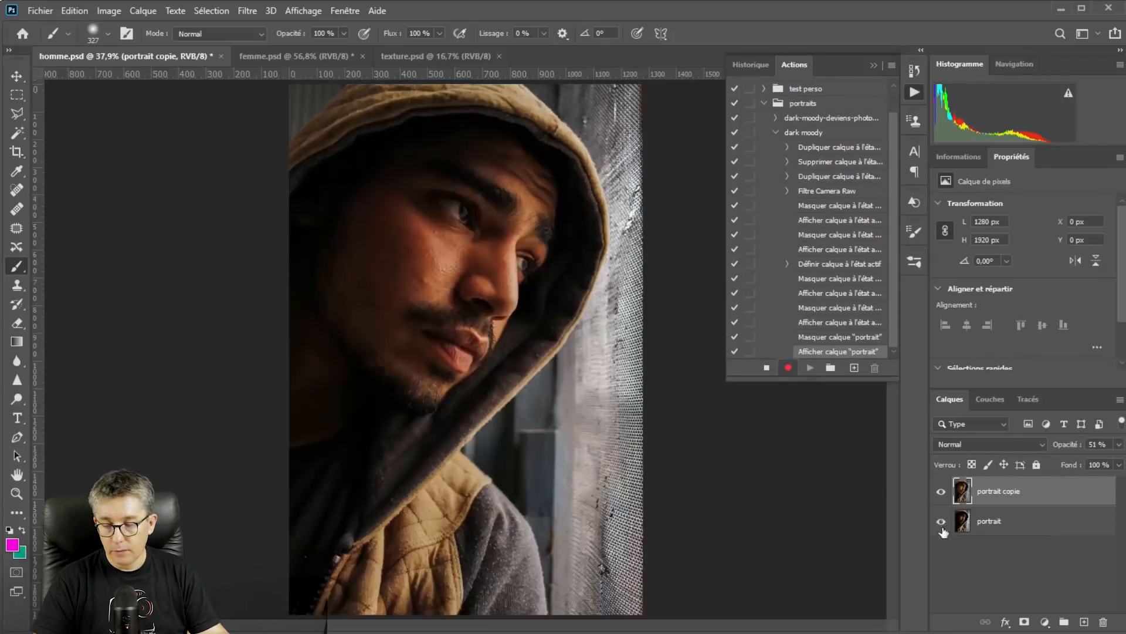
left_click(941, 492)
left_click(941, 492)
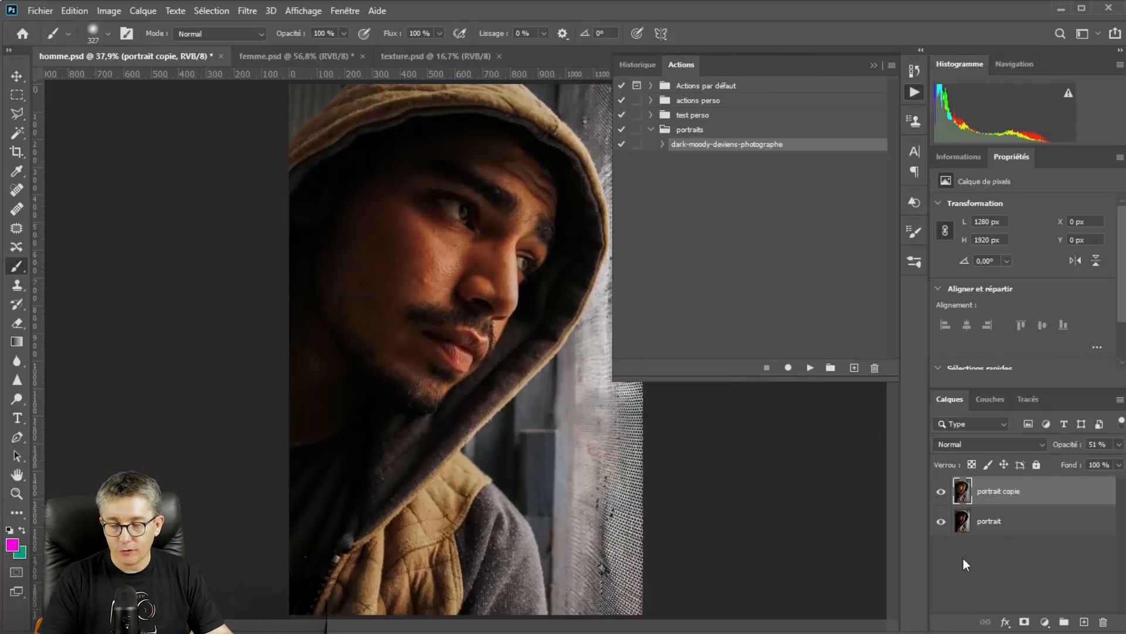
Step: Create a layer group containing a Noir et blanc adjustment layer with the Plus foncé preset at 49% opacity
left_click(1063, 621)
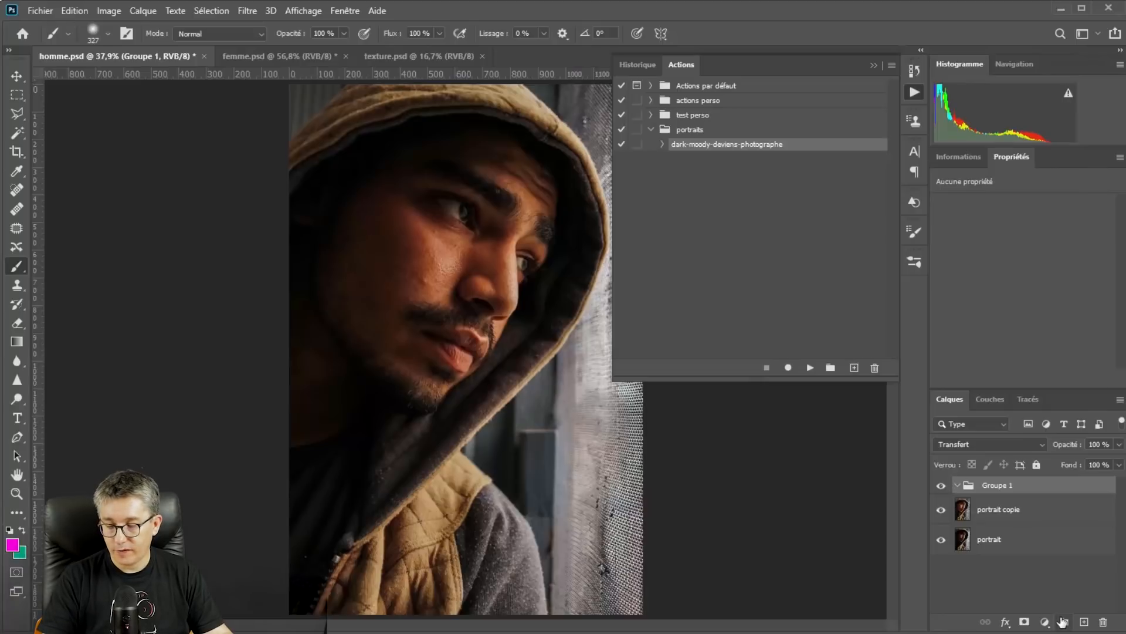
left_click(1045, 623)
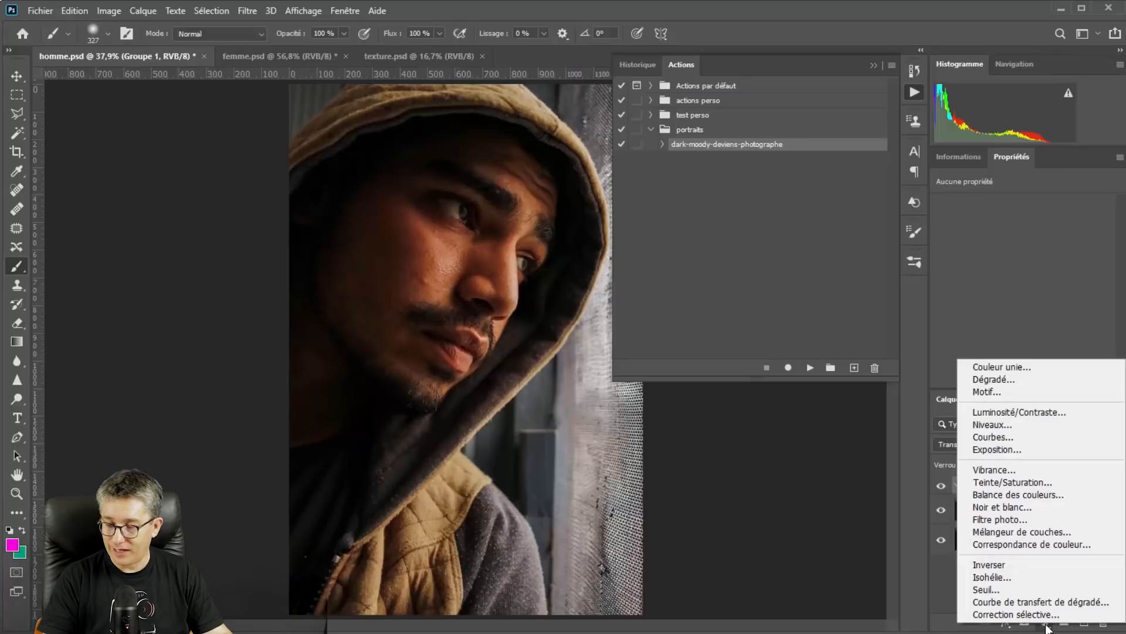
left_click(1012, 507)
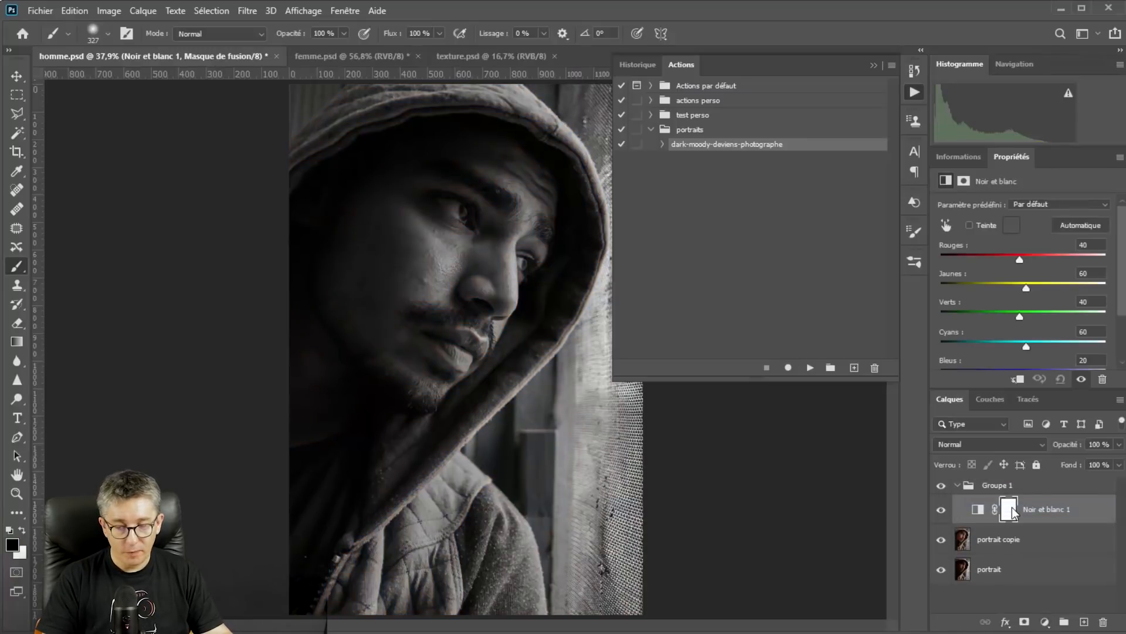
left_click(1054, 202)
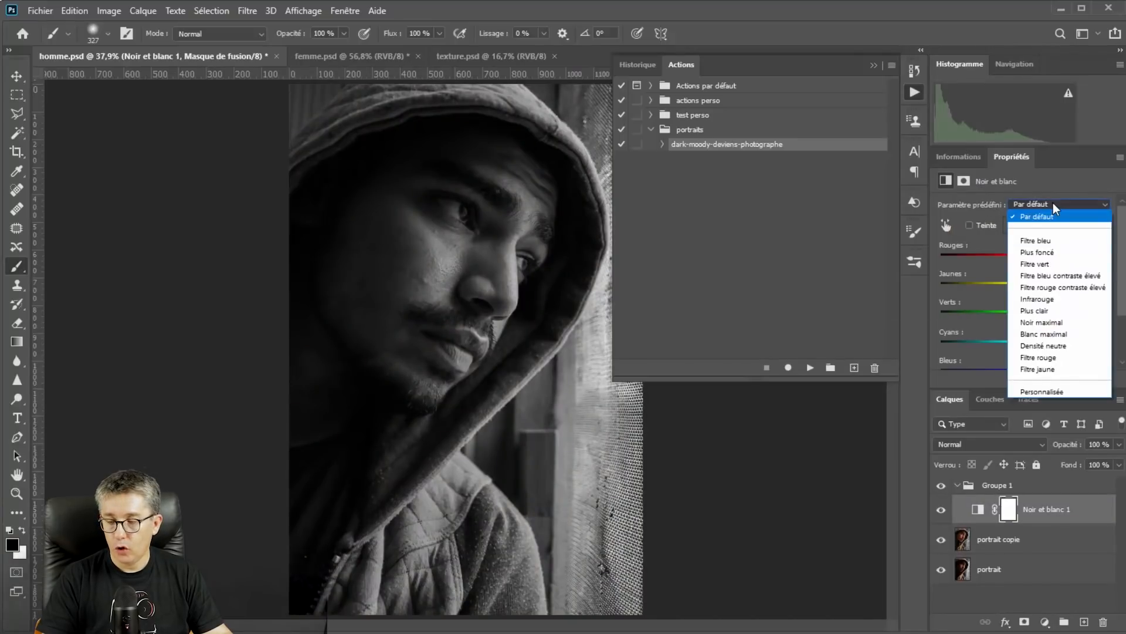
left_click(1042, 251)
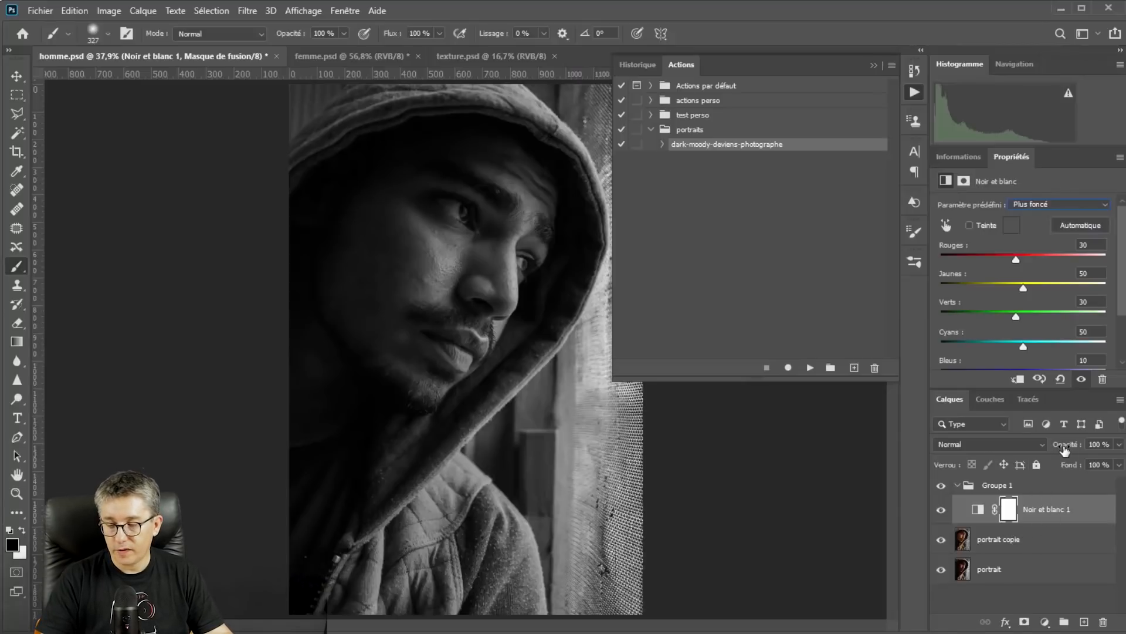
left_click_drag(1067, 449, 1028, 448)
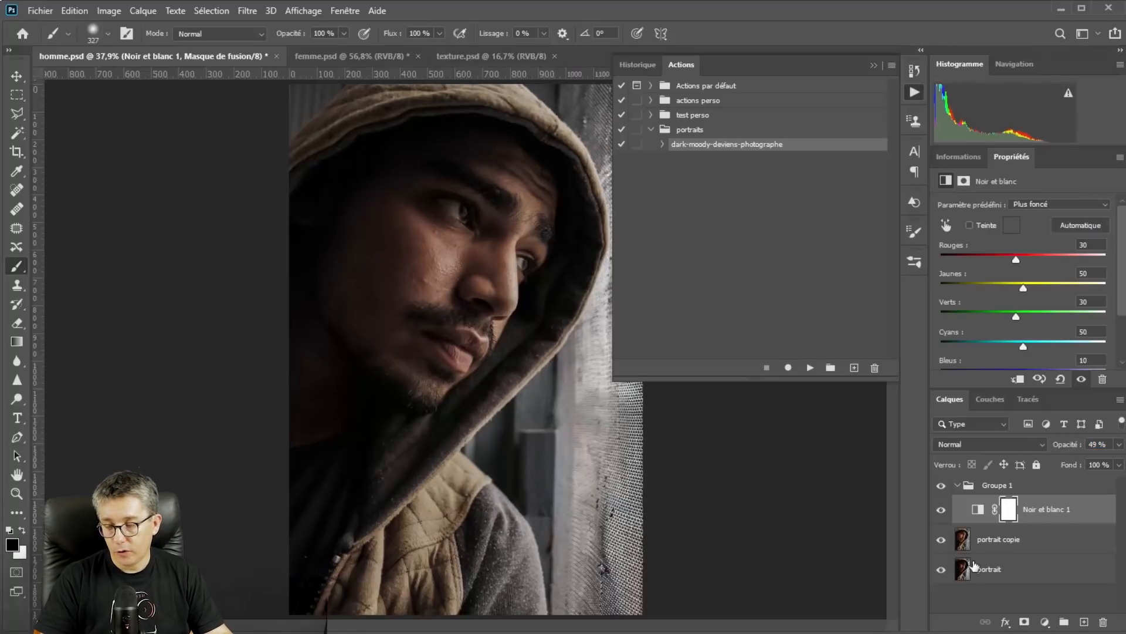
Step: Add a Niveaux adjustment layer with midtones 0,78 and white input 229, and compare the image with and without it
left_click(1044, 623)
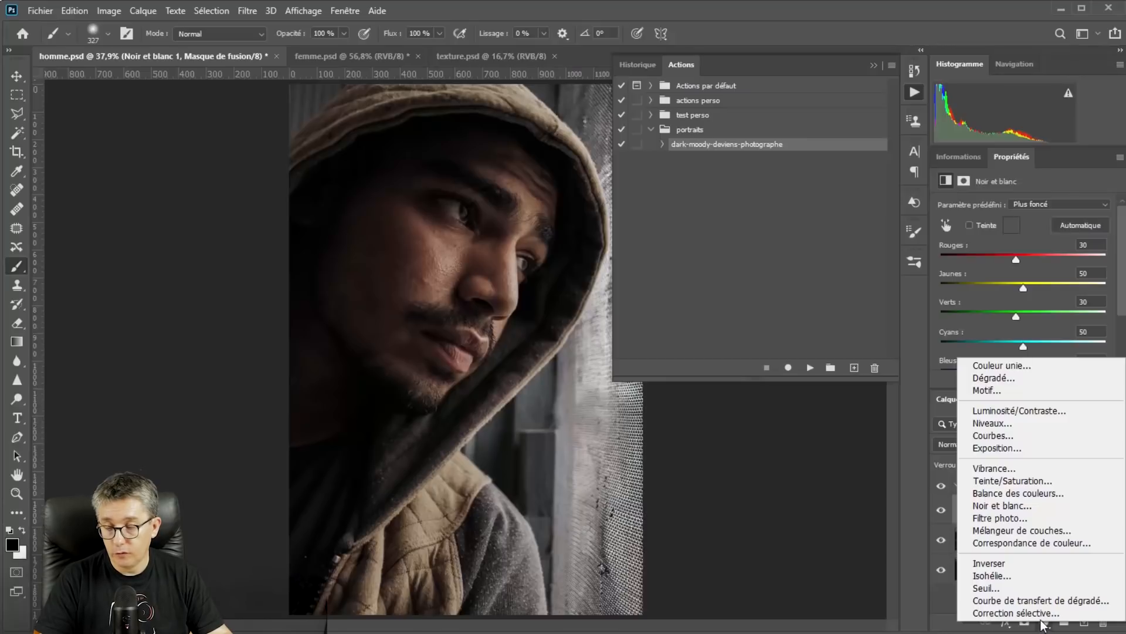
left_click(991, 423)
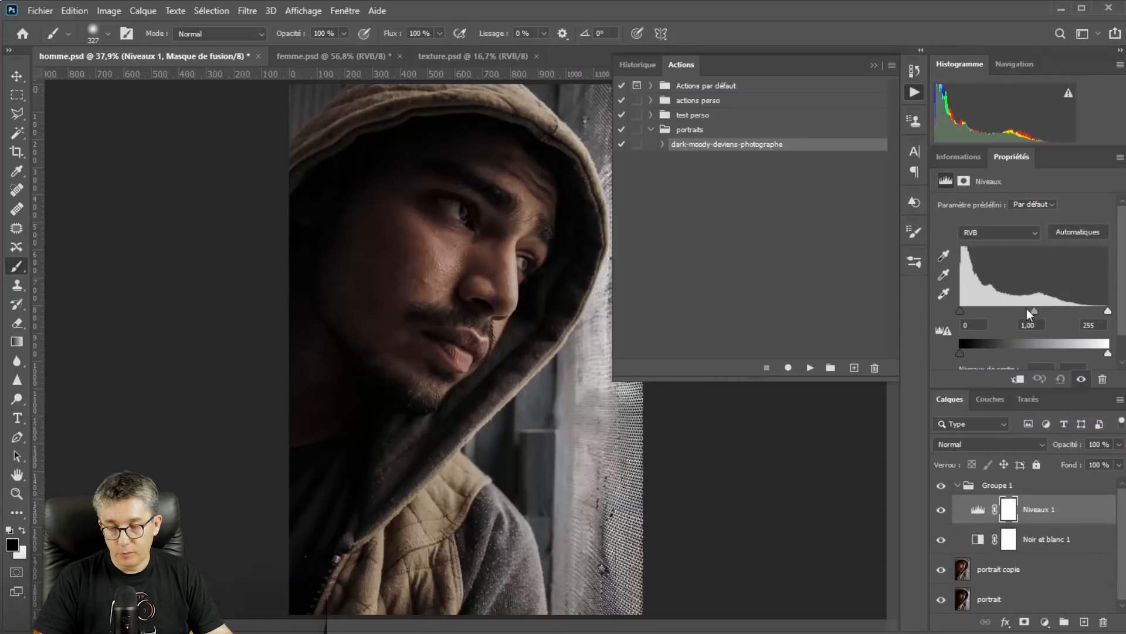
mouse_move(1032, 312)
left_mouse_down()
mouse_move(1057, 310)
mouse_move(1045, 310)
left_mouse_up()
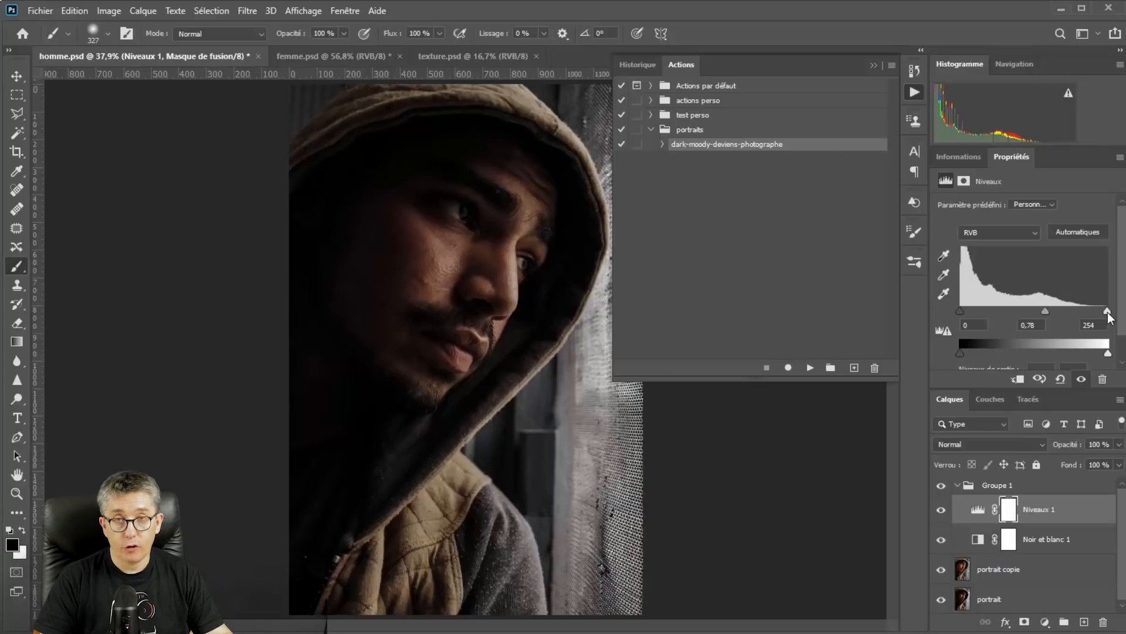
mouse_move(1108, 312)
left_mouse_down()
mouse_move(1022, 304)
mouse_move(1094, 306)
left_mouse_up()
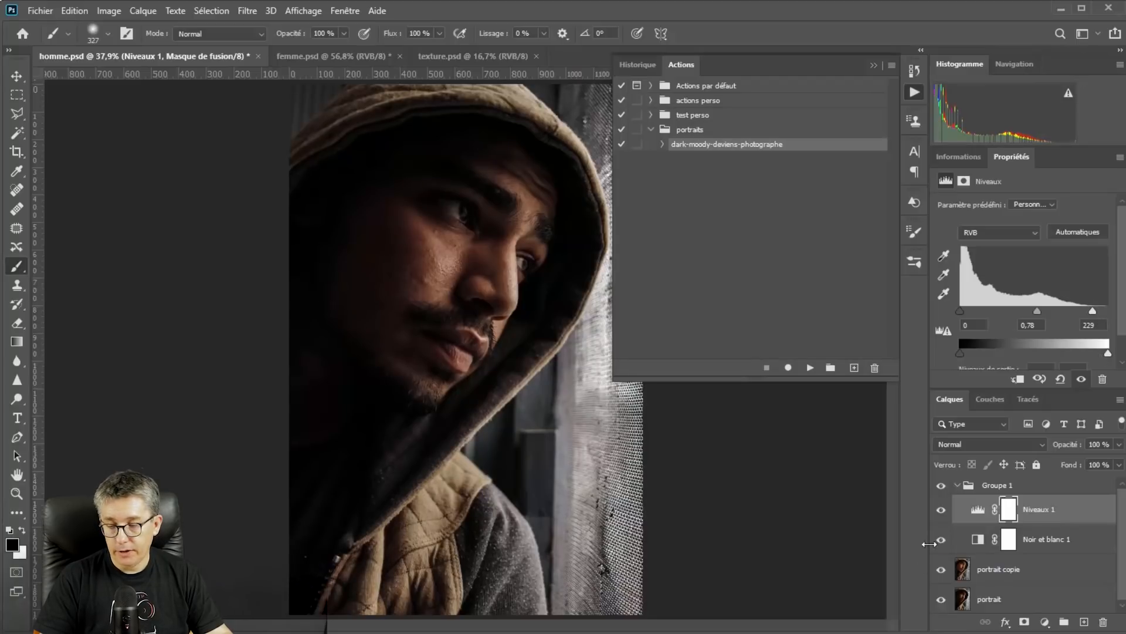
left_click(940, 510)
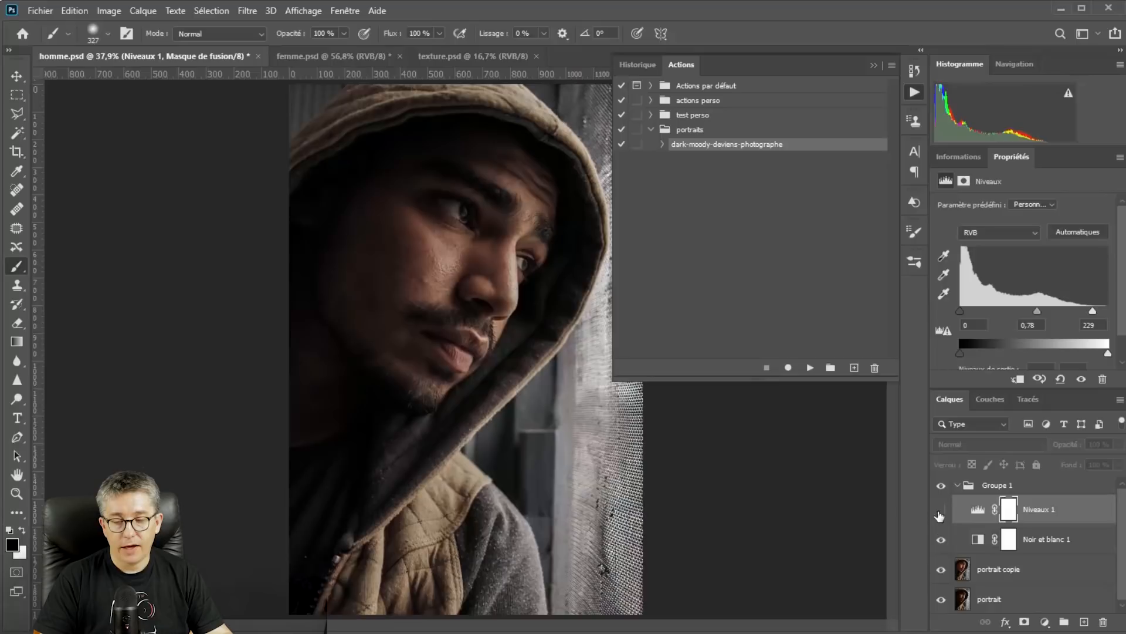
left_click(940, 511)
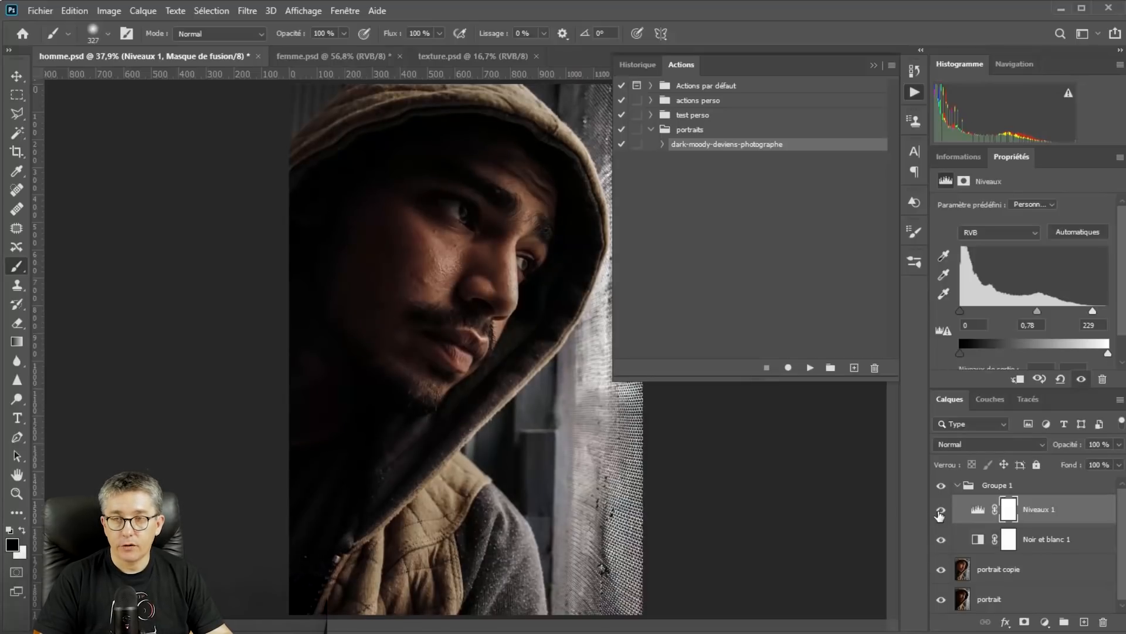
Step: Add a Luminosité/Contraste adjustment layer above the levels and set its Luminosité to 15
left_click(1044, 622)
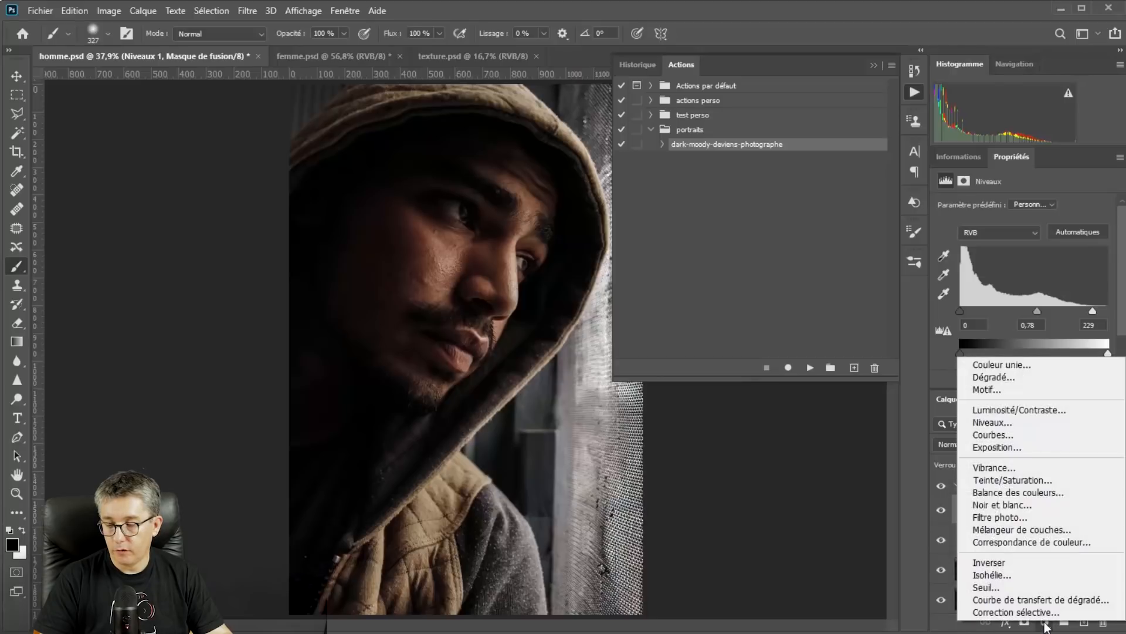
left_click(1028, 413)
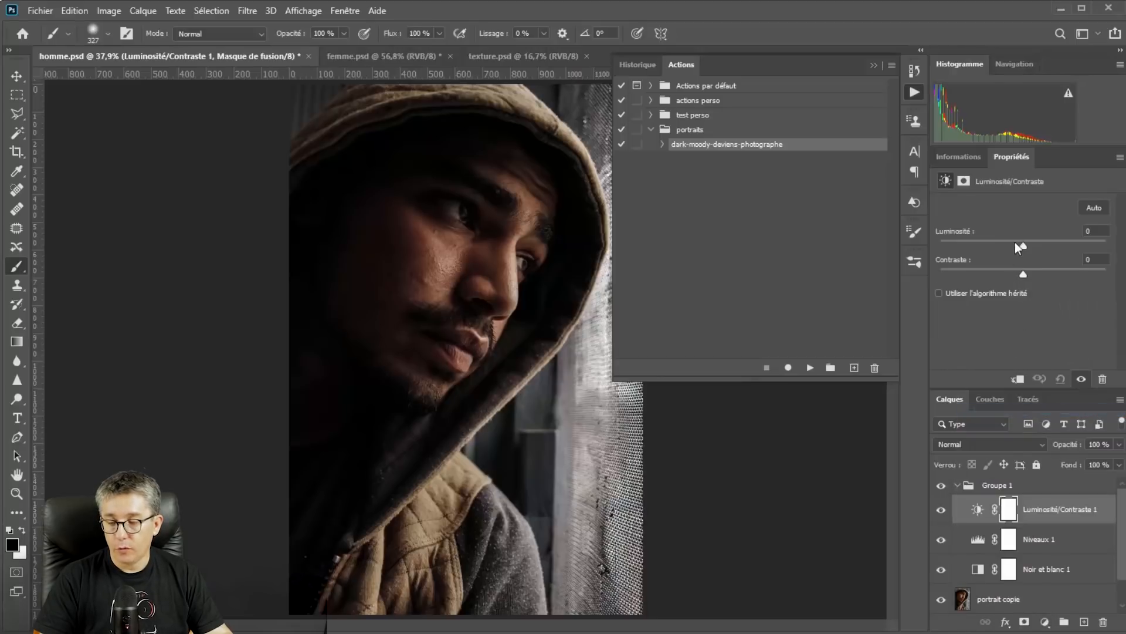
left_click_drag(1024, 247, 1030, 248)
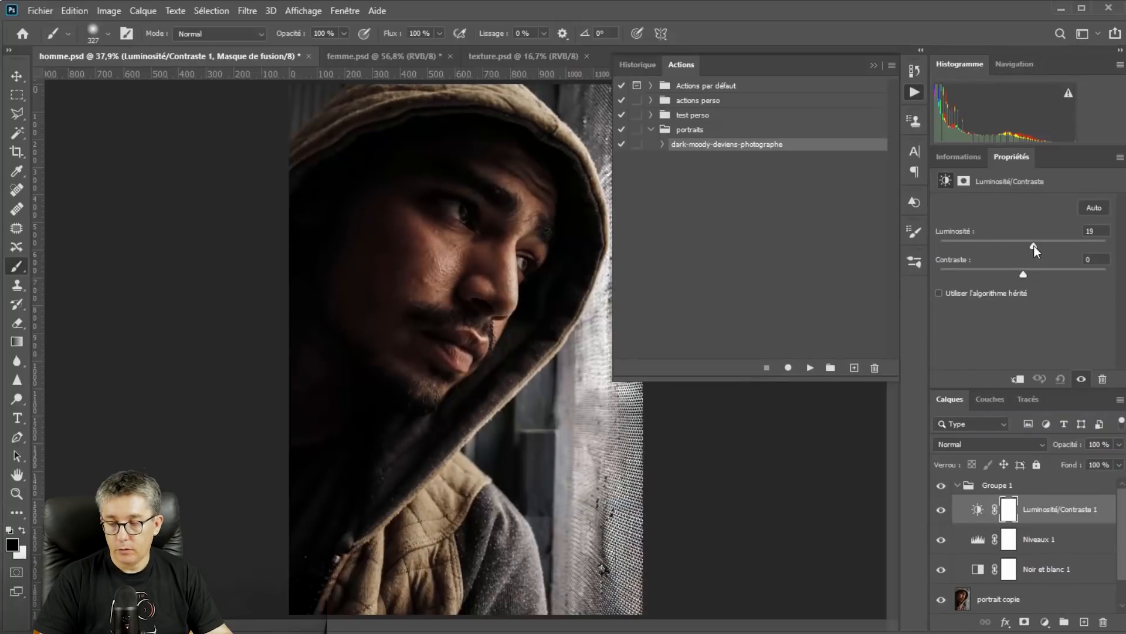
left_click_drag(1030, 244, 1033, 244)
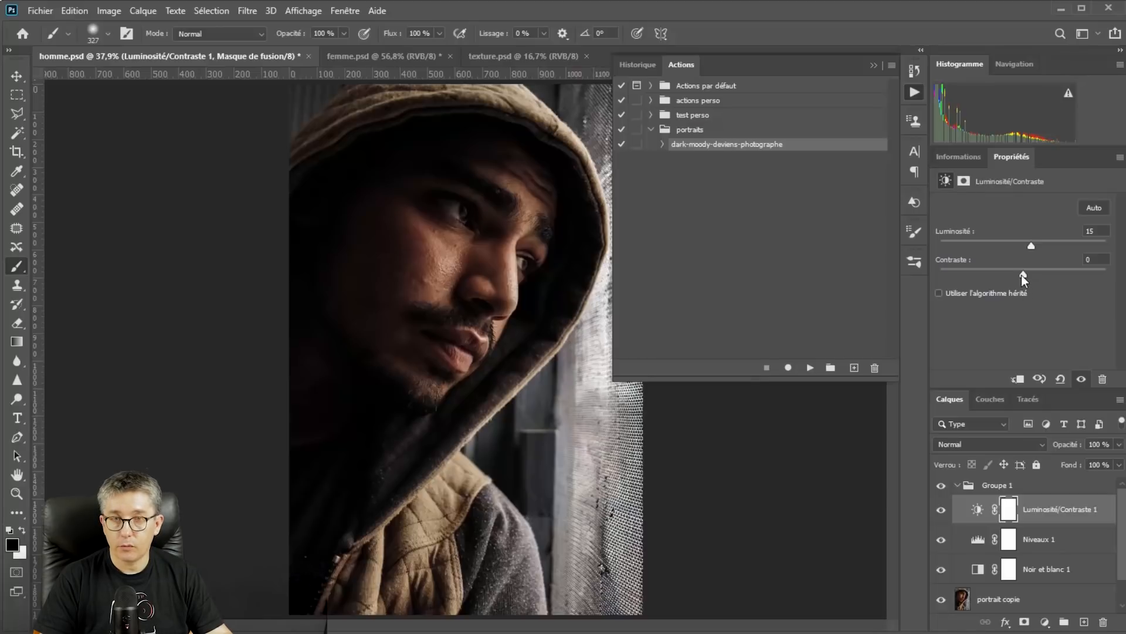
Step: Set the Contraste of the Luminosité/Contraste layer to -31 and compare the image with and without the layer
left_click_drag(1022, 274, 1007, 273)
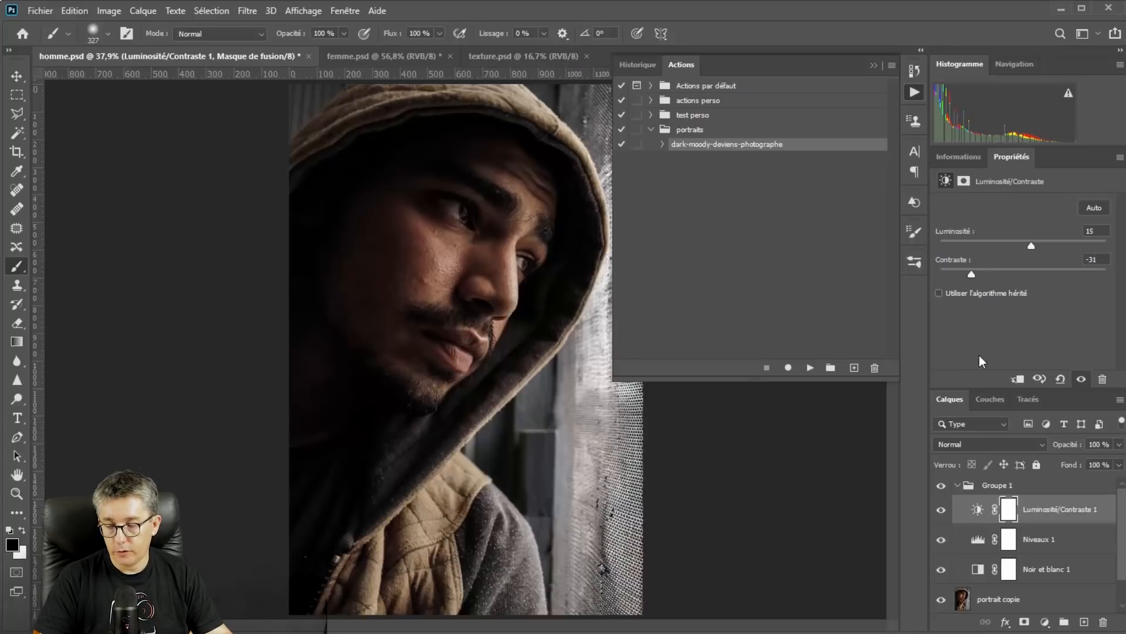
left_click(942, 510)
left_click(942, 510)
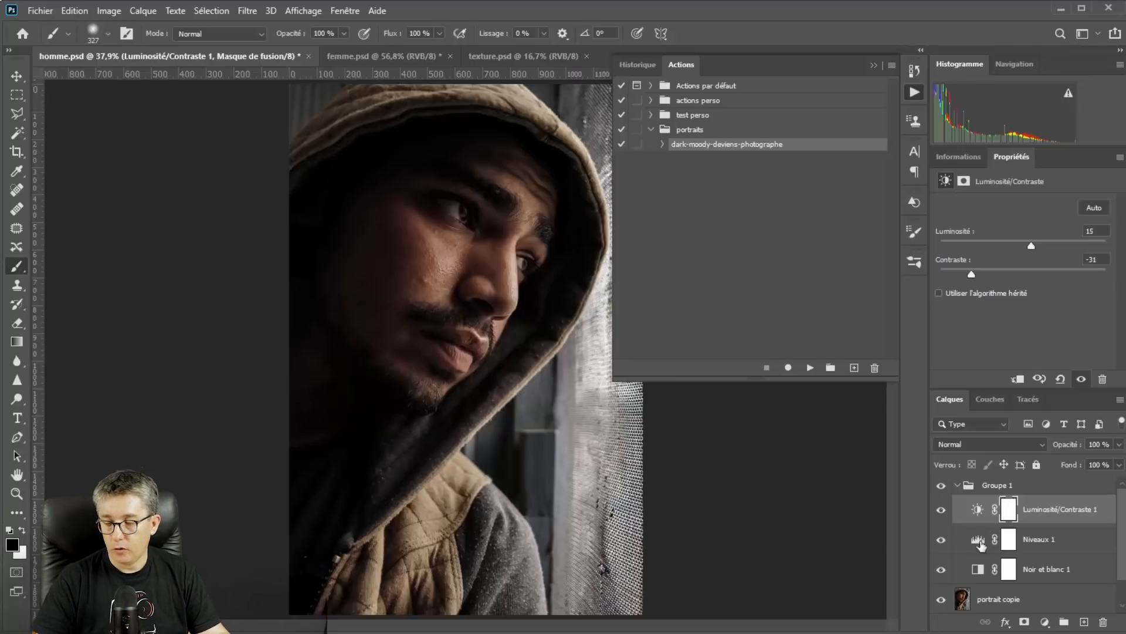
Step: Add a Courbe de transfert de dégradé adjustment layer above Luminosité/Contraste 1 and hide the list of actions covering the portrait
left_click(1045, 623)
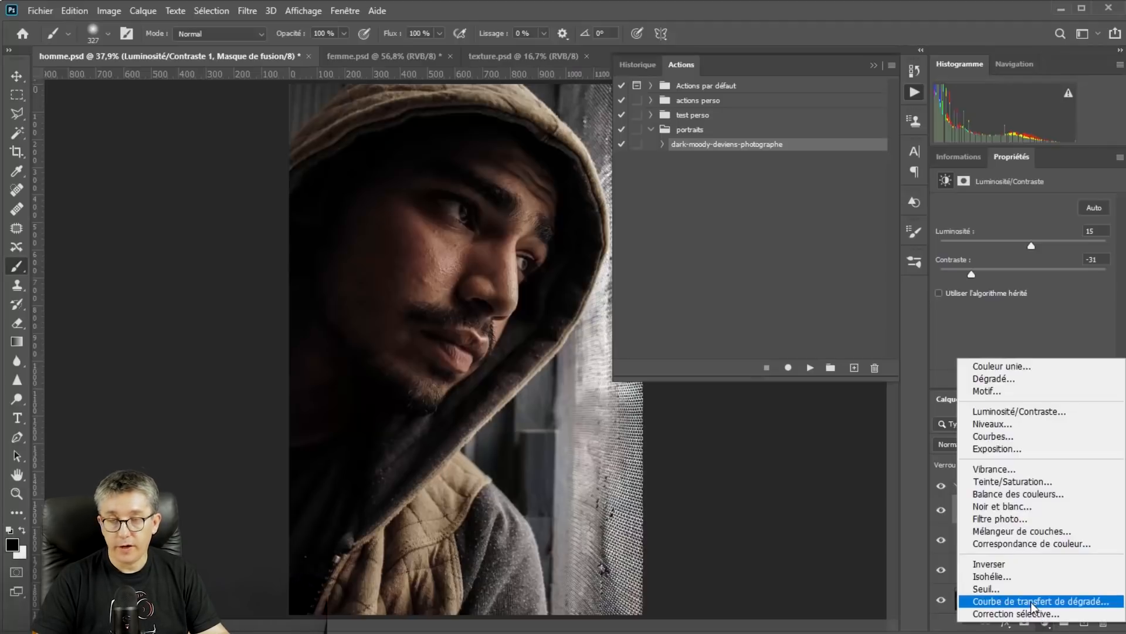
left_click(1031, 602)
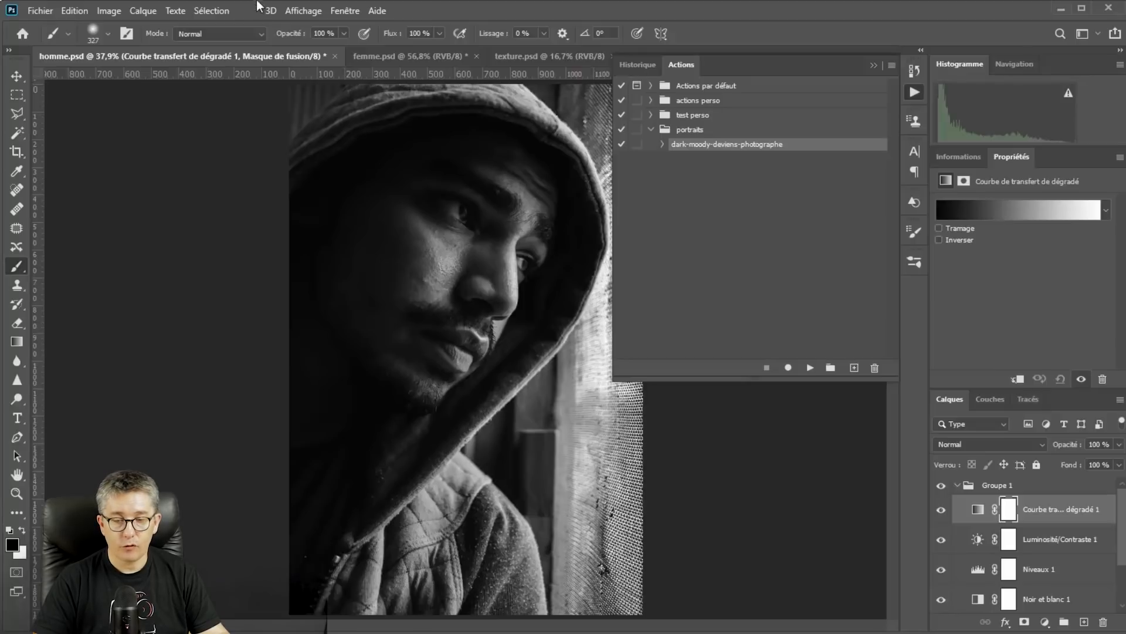
left_click(344, 11)
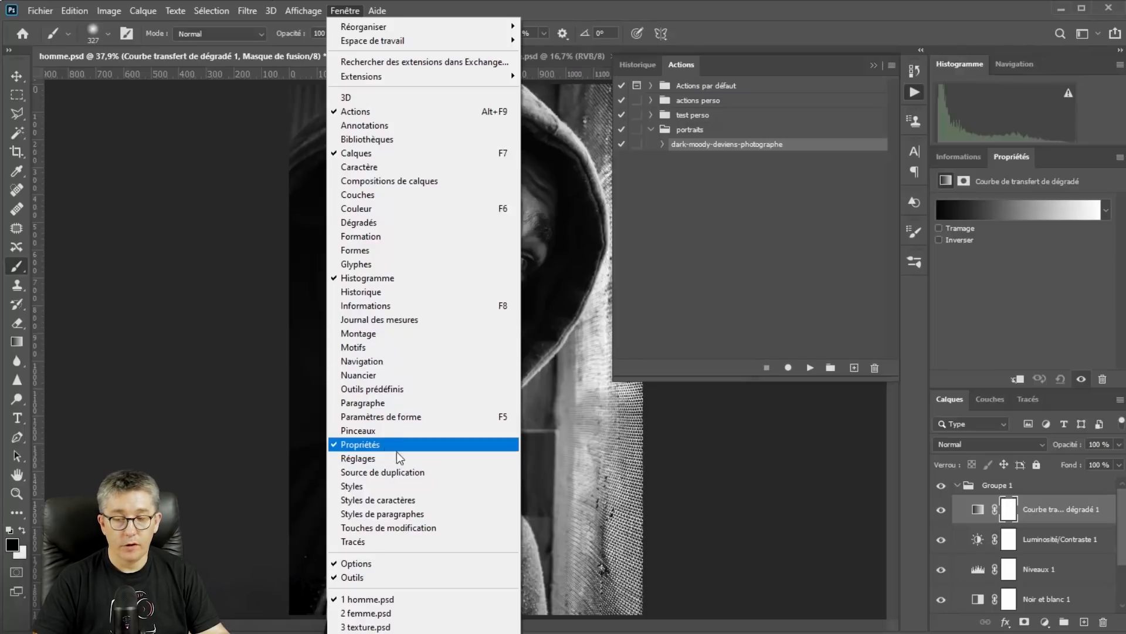
left_click(975, 319)
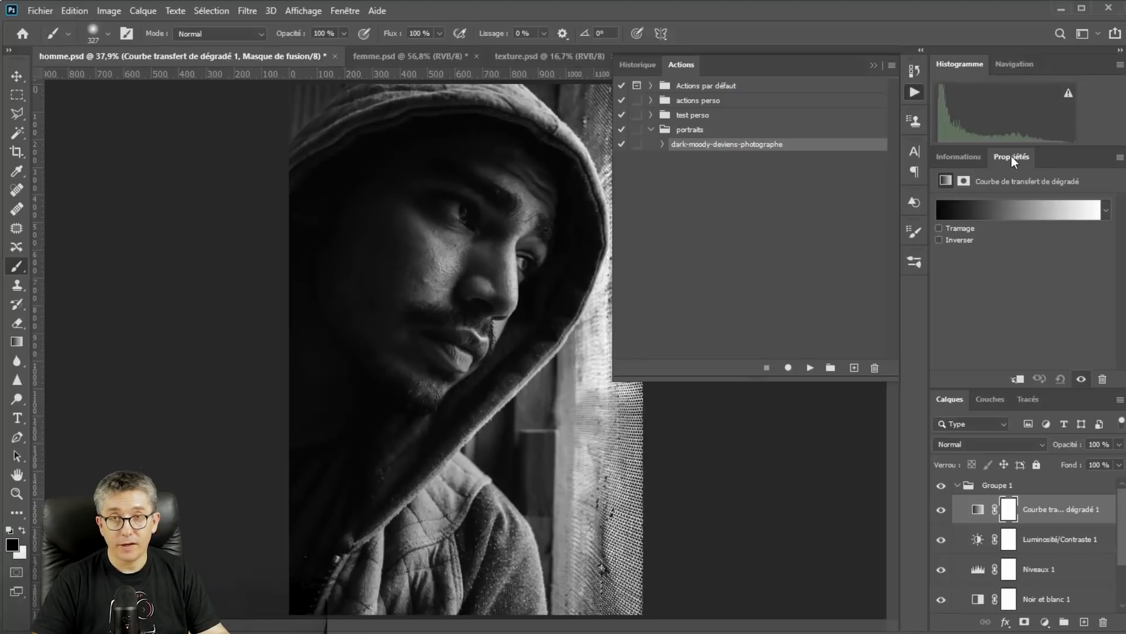
left_click_drag(1012, 159, 966, 160)
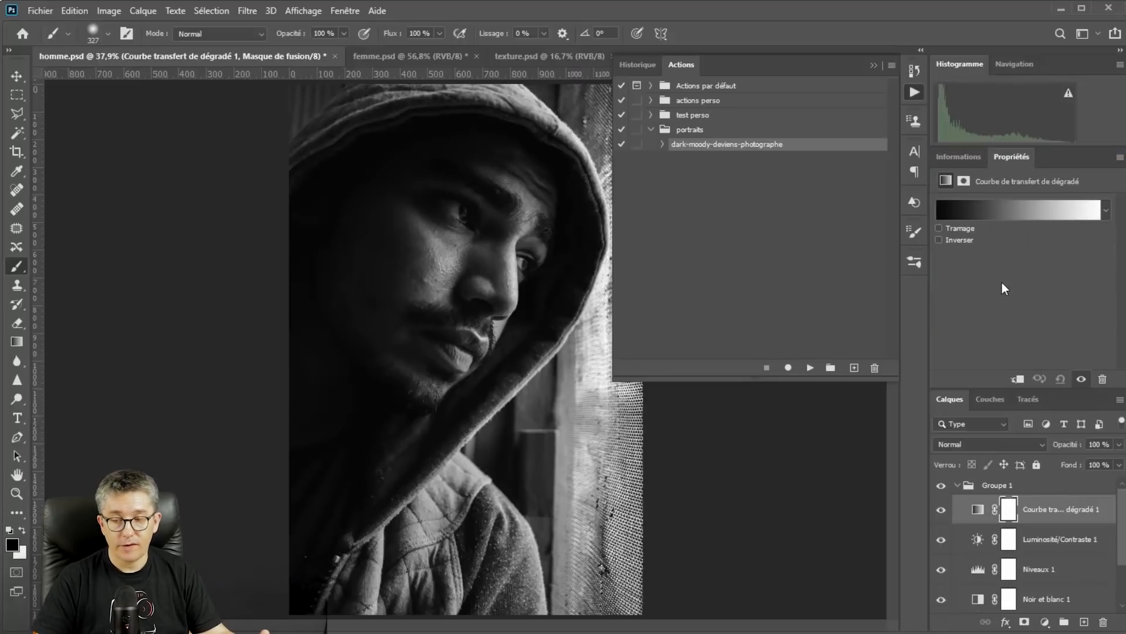
left_click(911, 92)
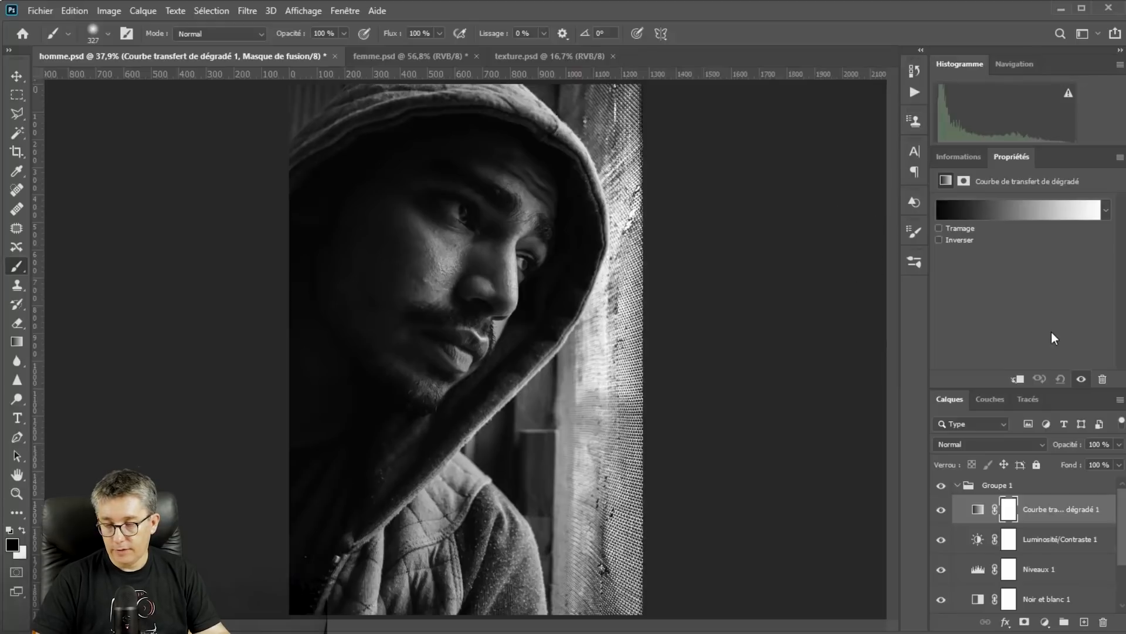
Step: Open the gradient map's gradient for editing and set its dark colour stop at 0% to 303030
left_click(1033, 209)
left_click_drag(339, 120, 628, 68)
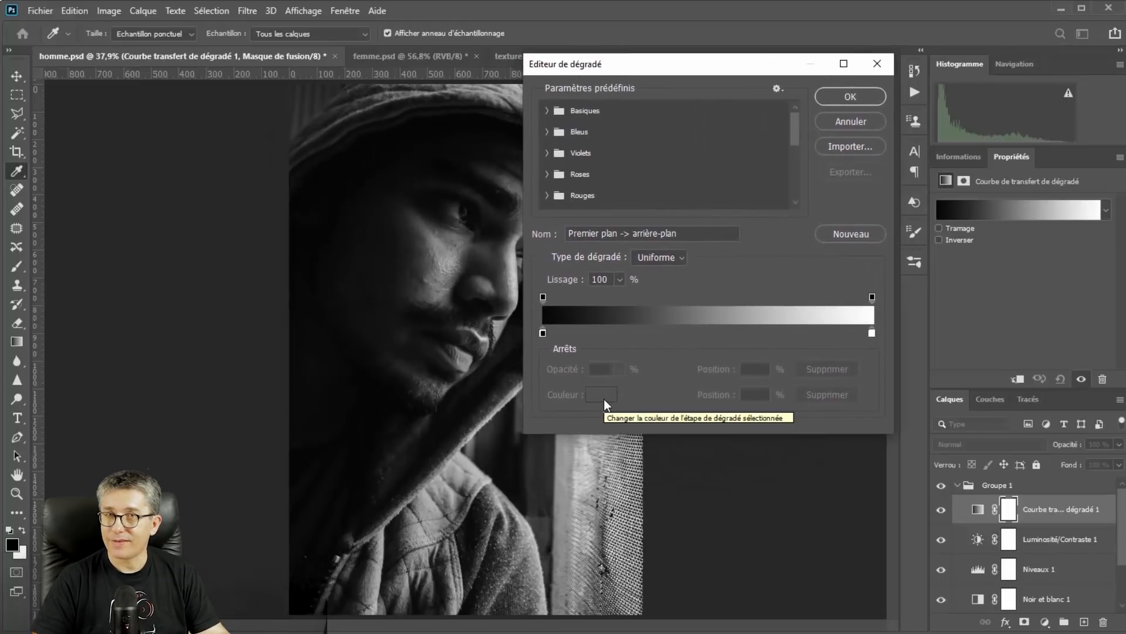
left_click(543, 333)
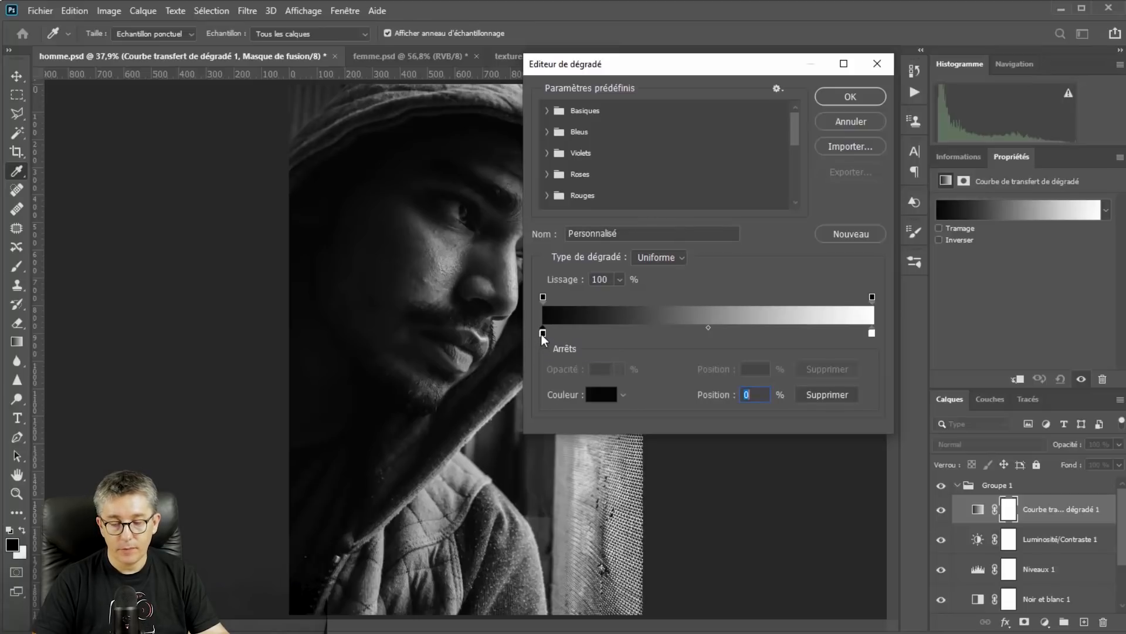
left_click(592, 395)
left_click_drag(594, 399, 610, 207)
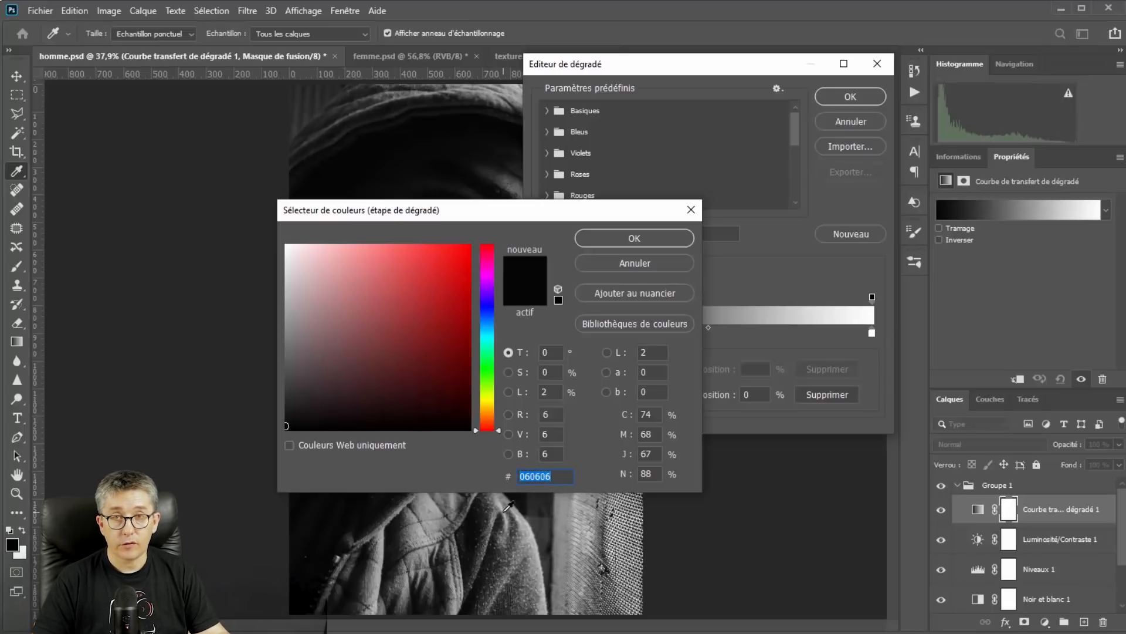
type("303")
type("03")
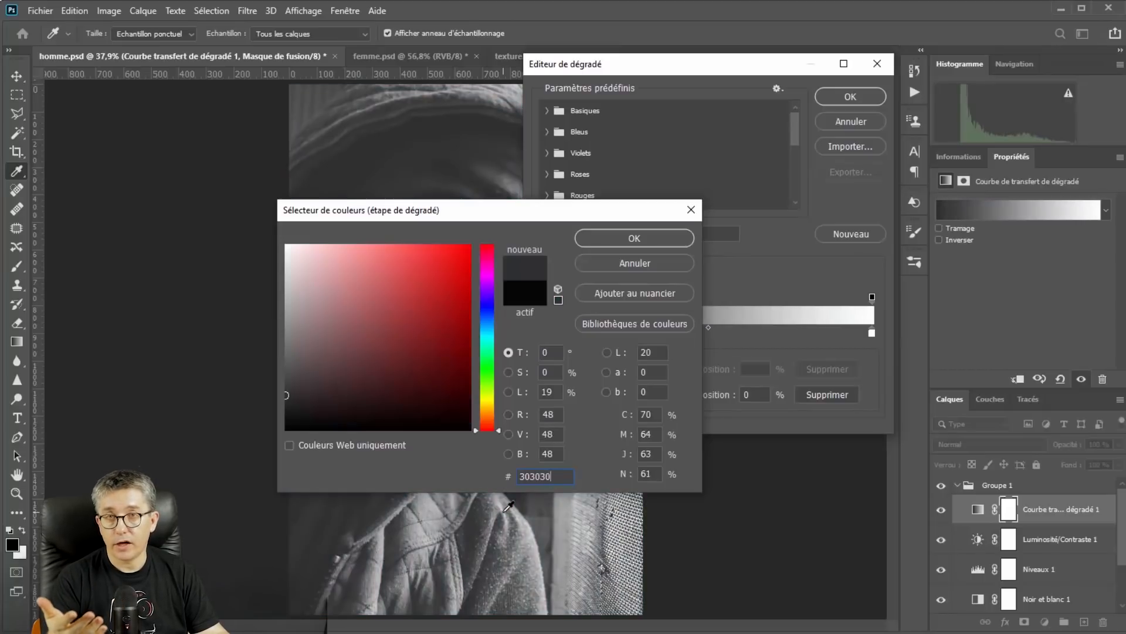
Step: Try the lighter grey 606060 on the dark colour stop and return it to 303030
left_click_drag(554, 476, 520, 476)
type("606060")
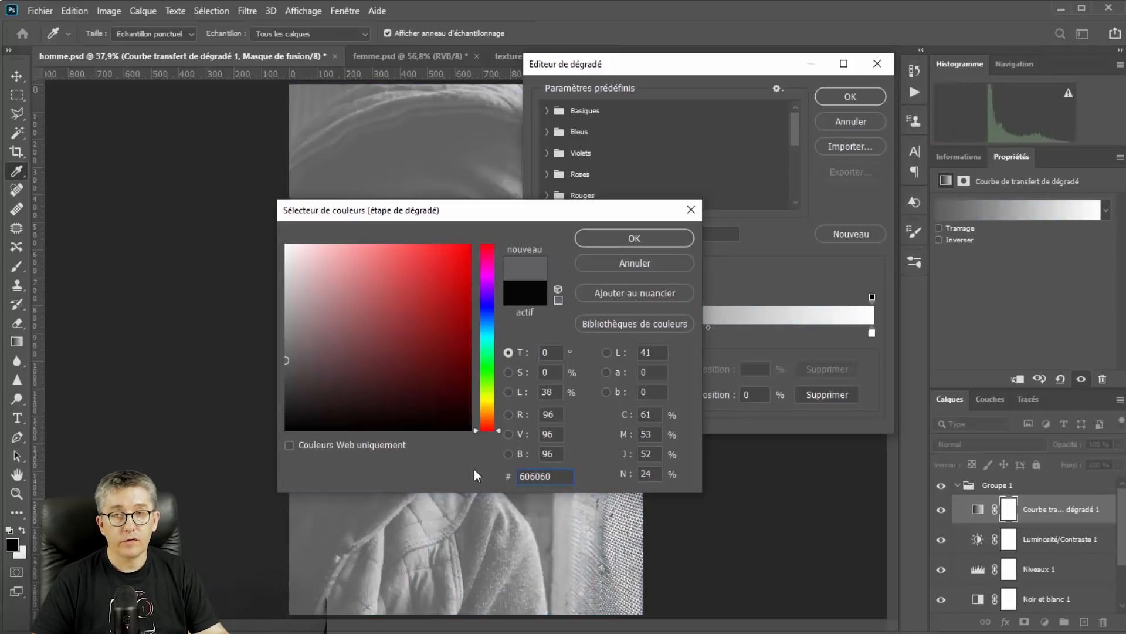
left_click_drag(540, 469, 426, 465)
type("303030")
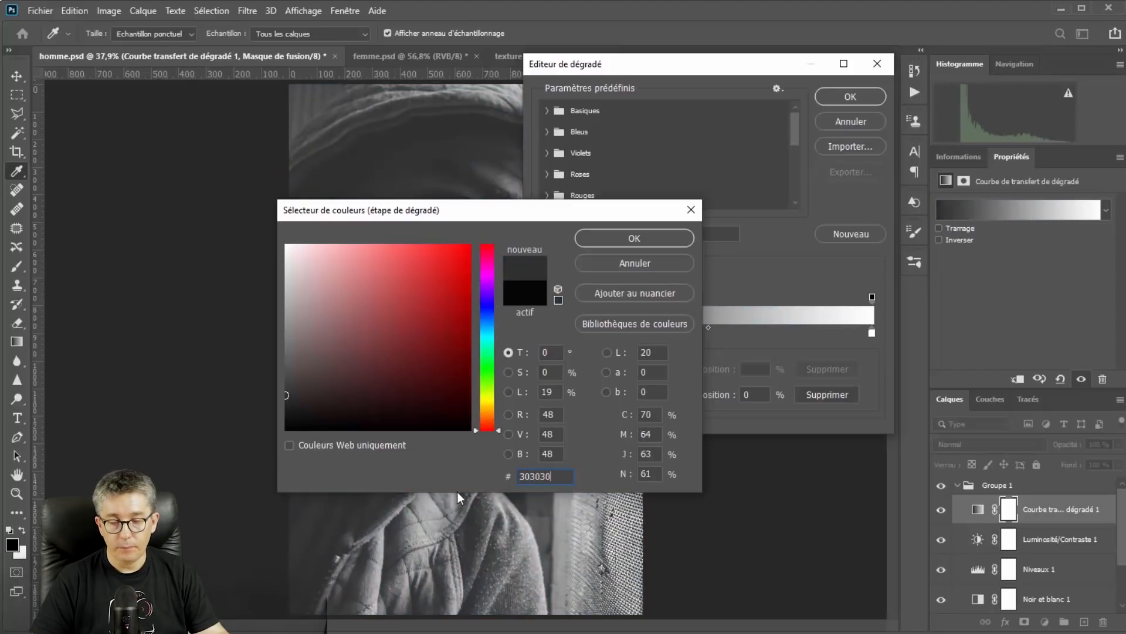
Step: Confirm the dark stop's colour, set the light colour stop at 100% to ddbb92, and apply the edited gradient
left_click(590, 238)
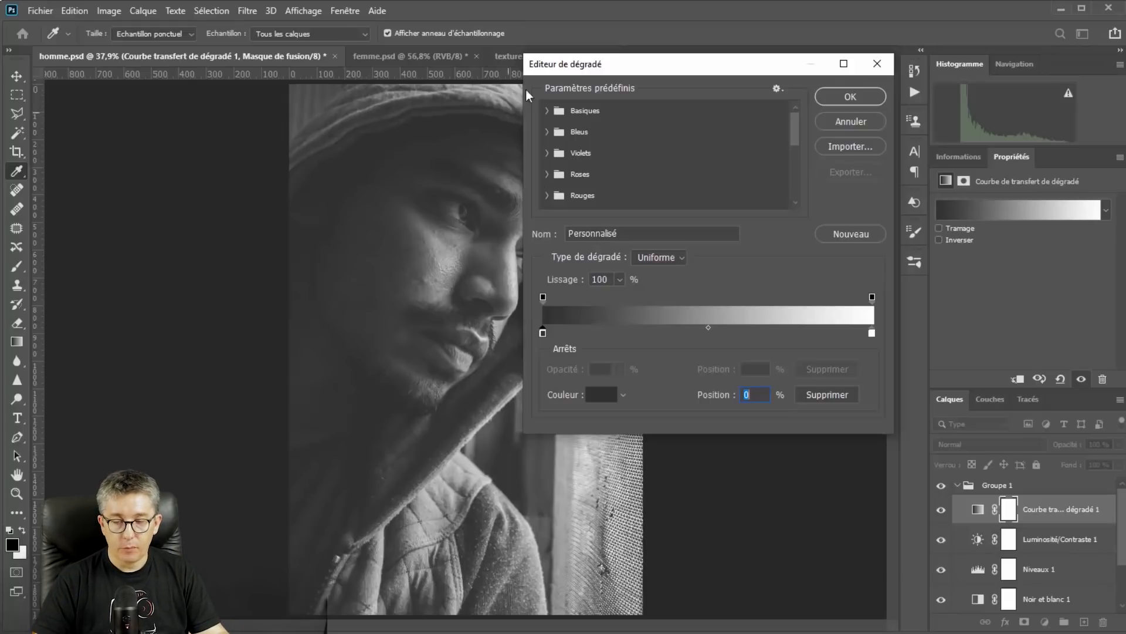
left_click_drag(602, 68, 562, 72)
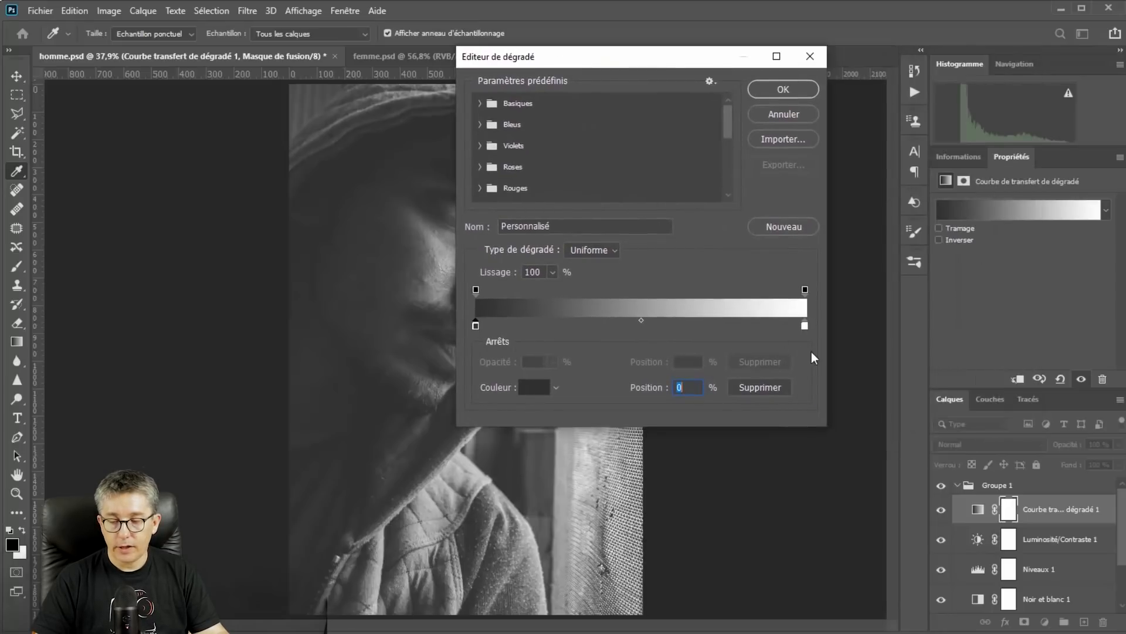
left_click(805, 325)
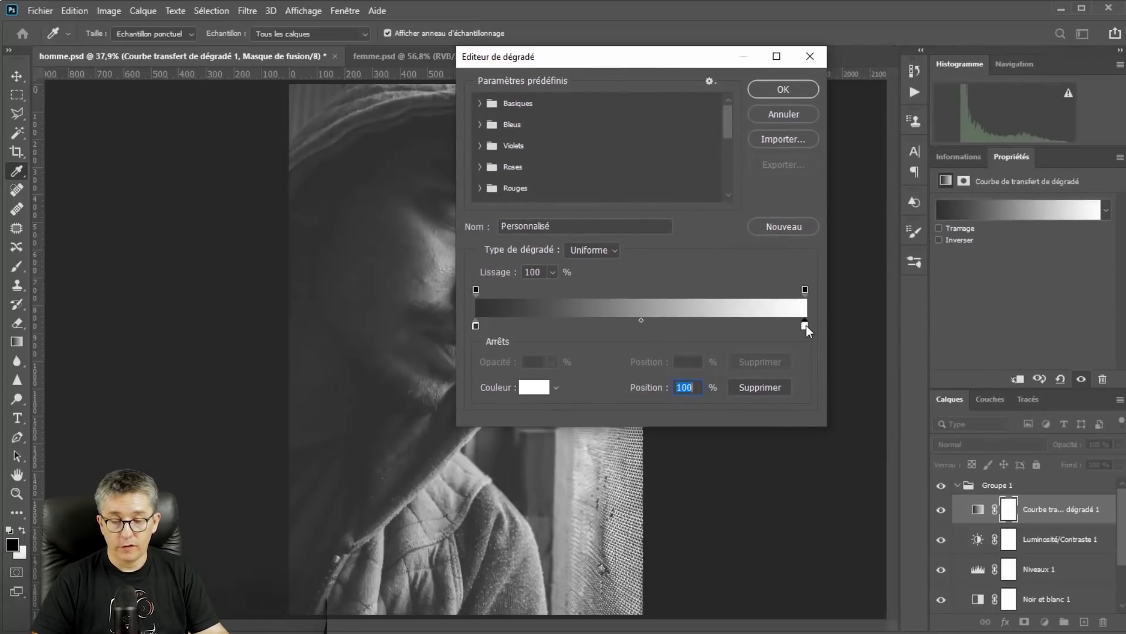
left_click(532, 387)
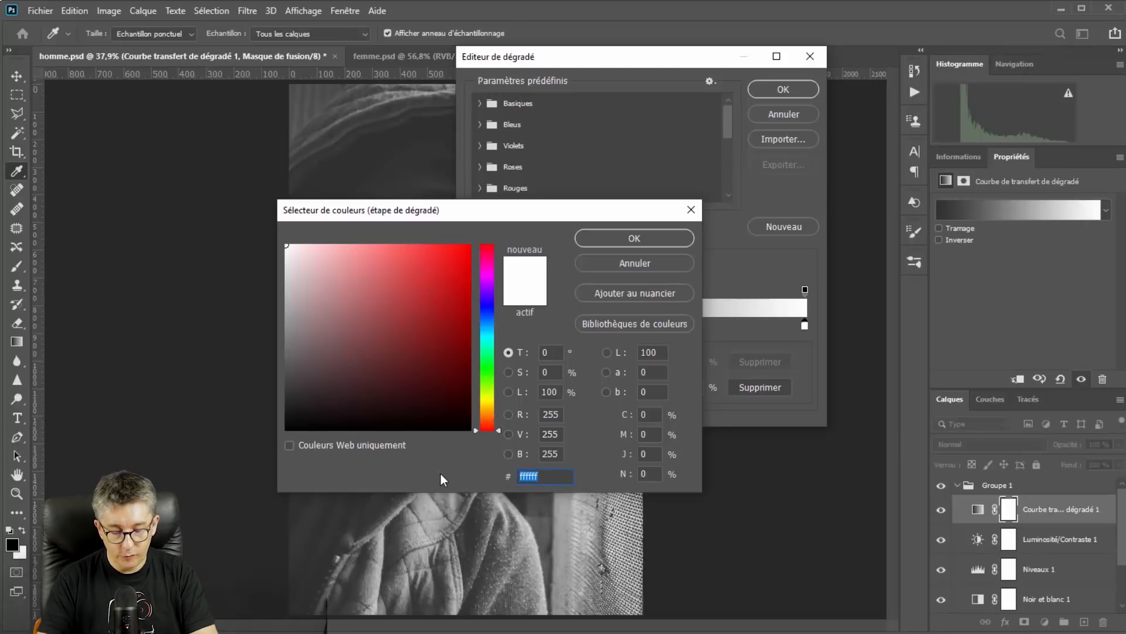
type("dd")
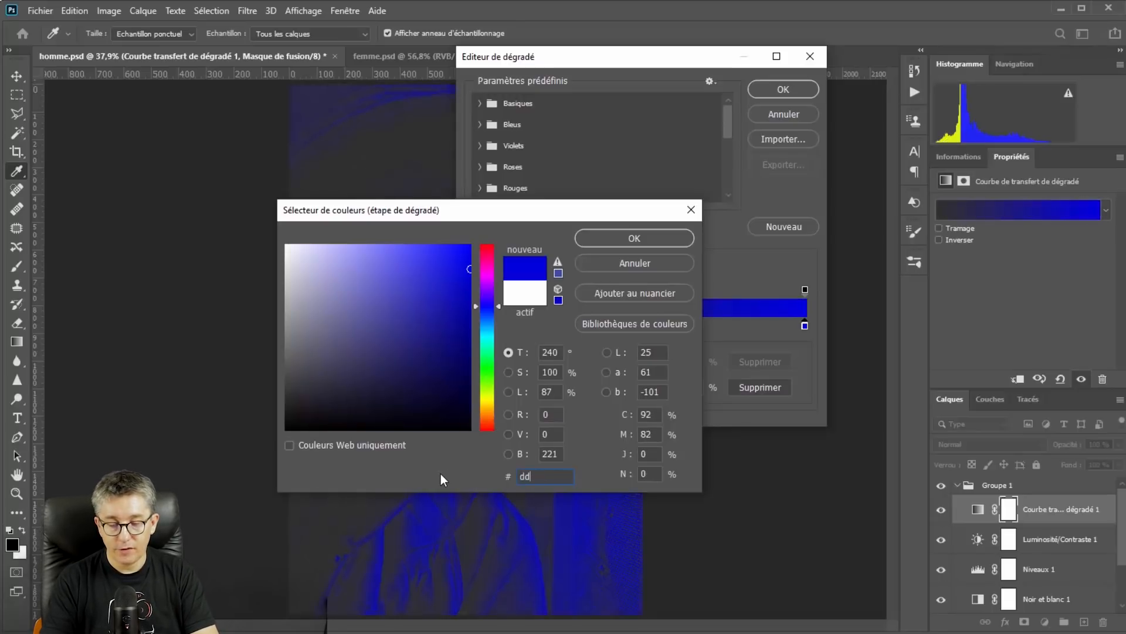
type("bb")
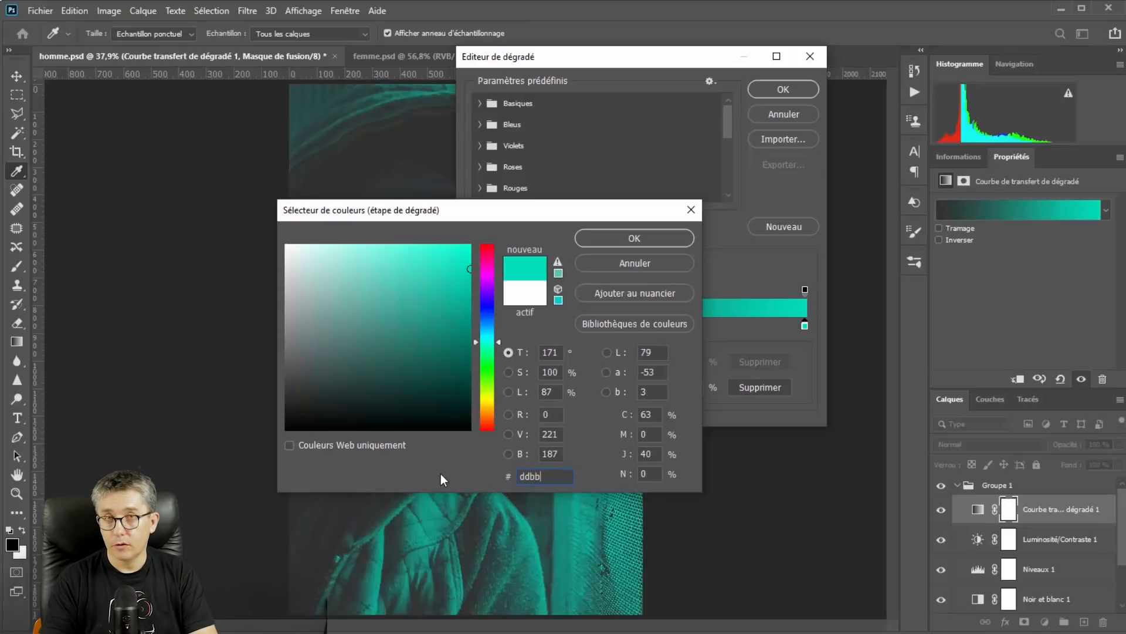
type("92")
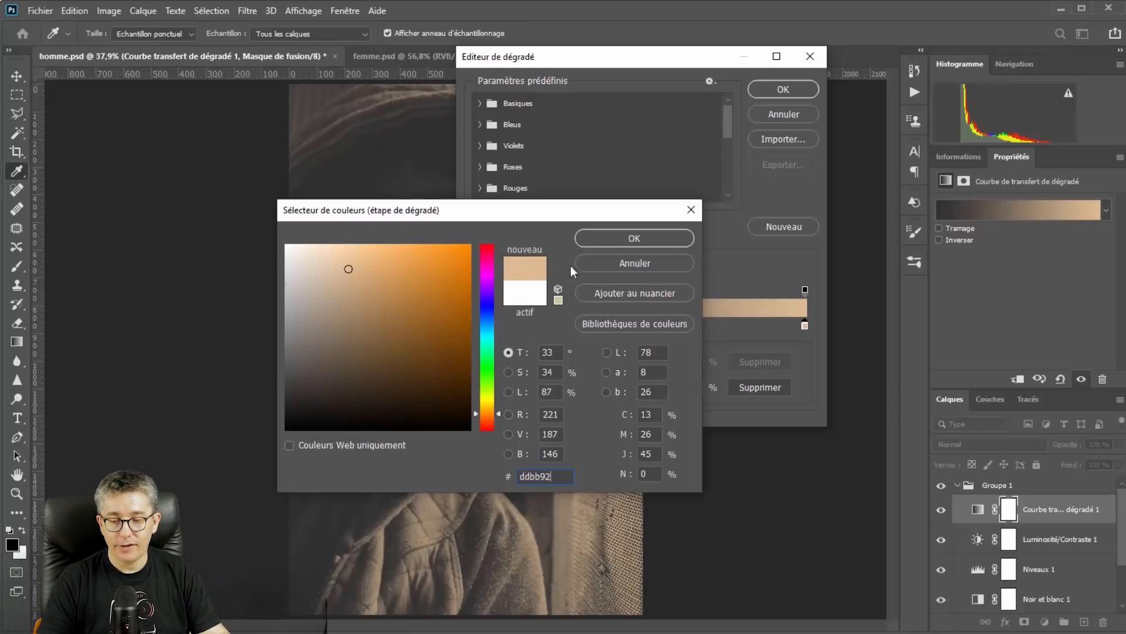
left_click(603, 240)
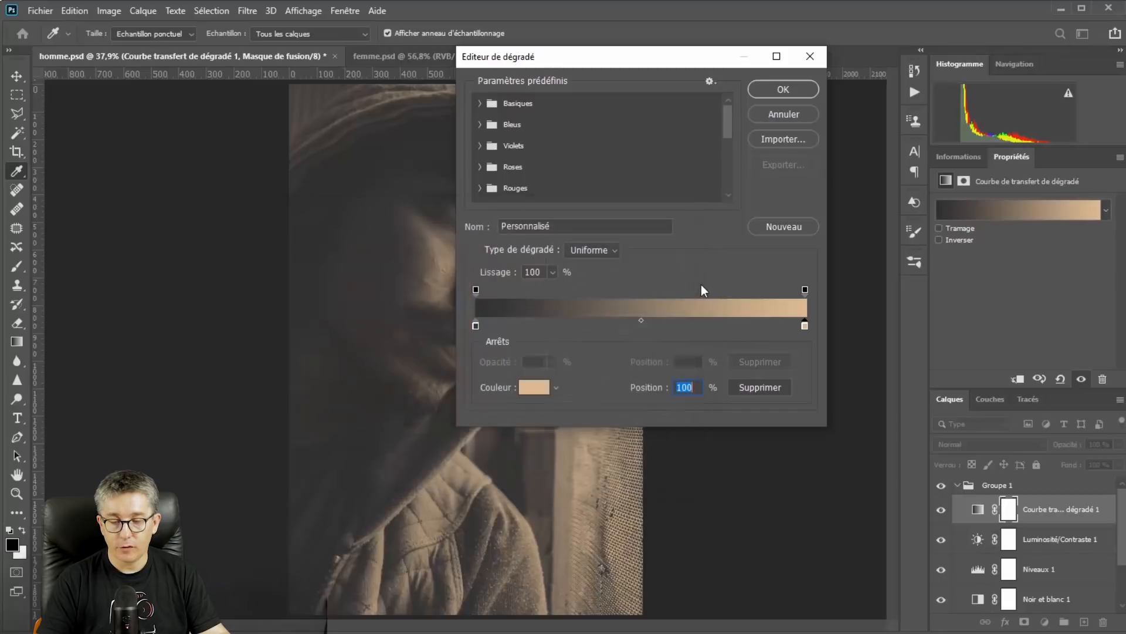
left_click(766, 90)
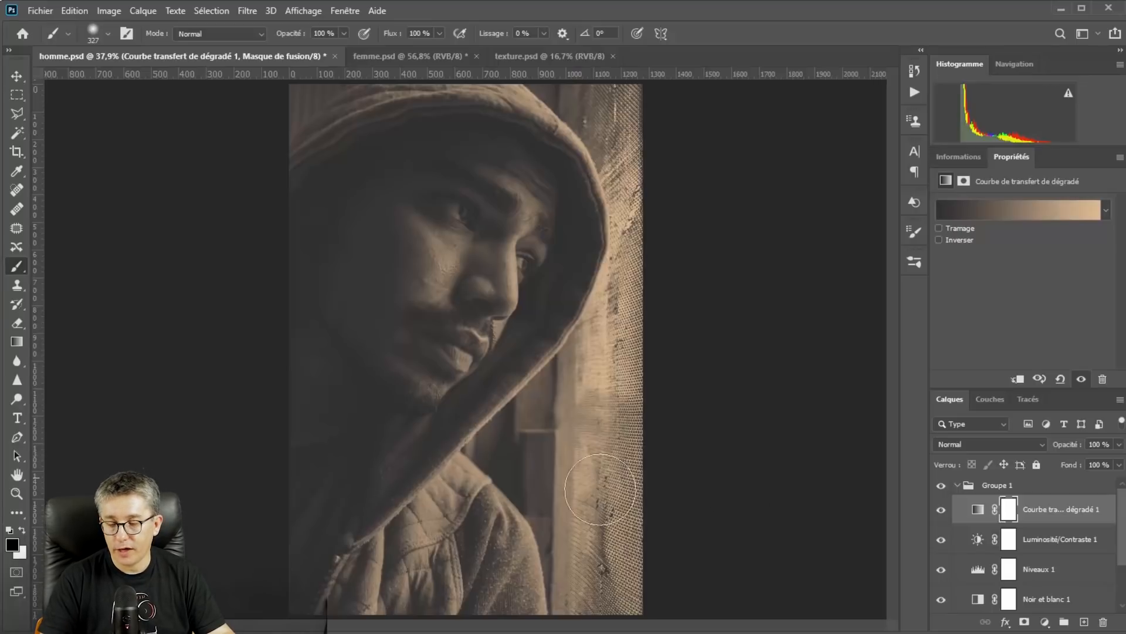
Step: Reduce the gradient map layer's opacity to 31% and compare the portrait with and without the layer
left_click(941, 510)
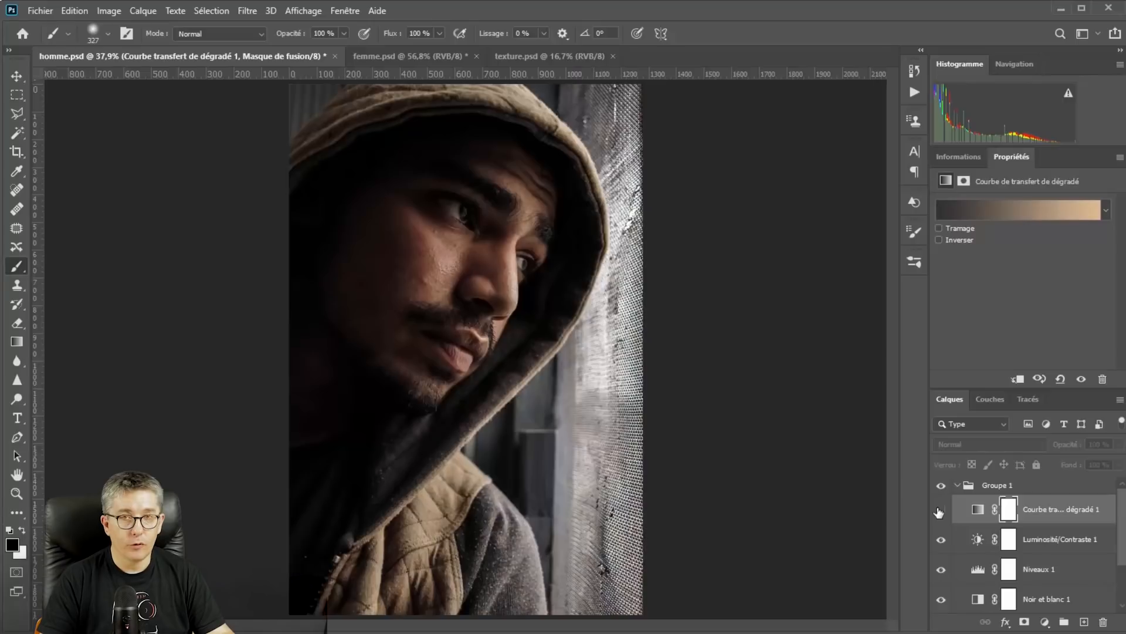
left_click(940, 510)
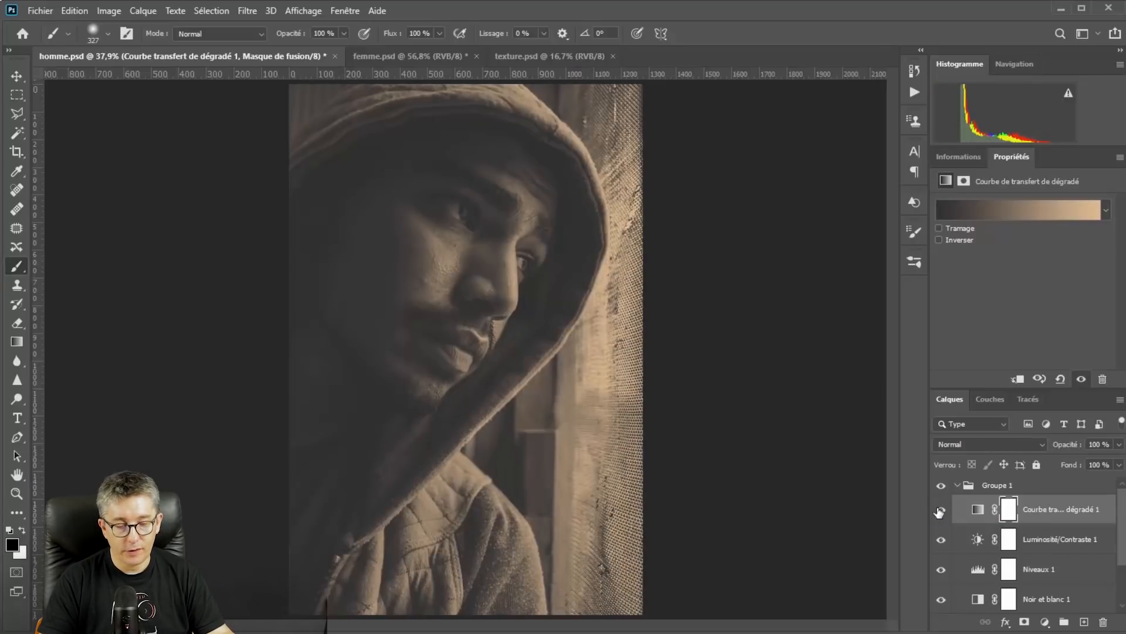
left_click_drag(1075, 446, 1023, 444)
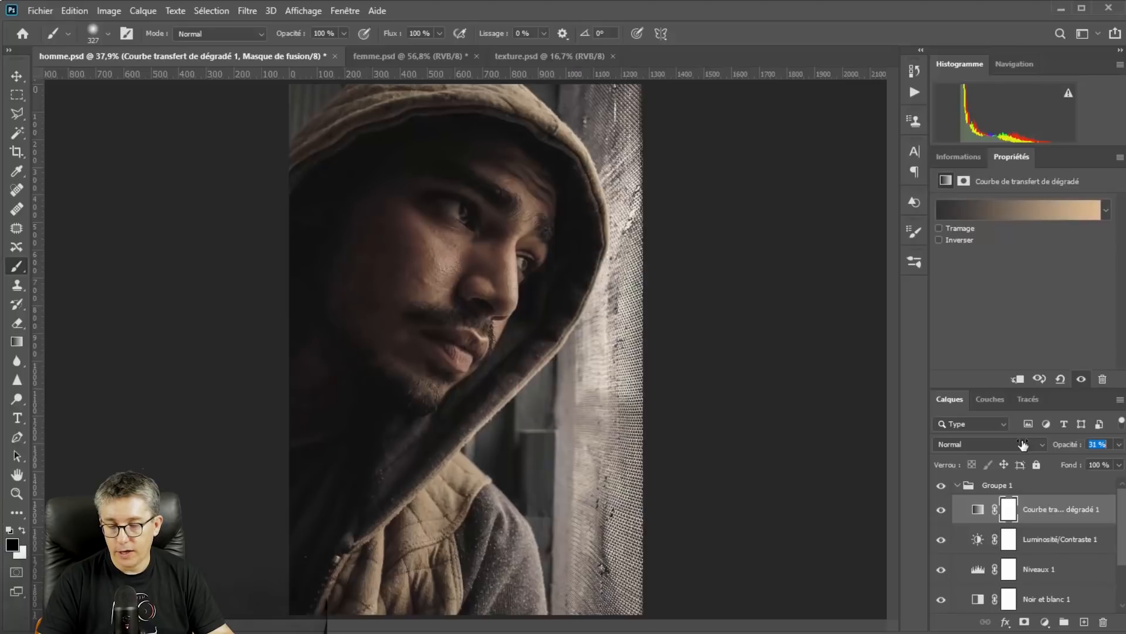
left_click(941, 510)
left_click(942, 509)
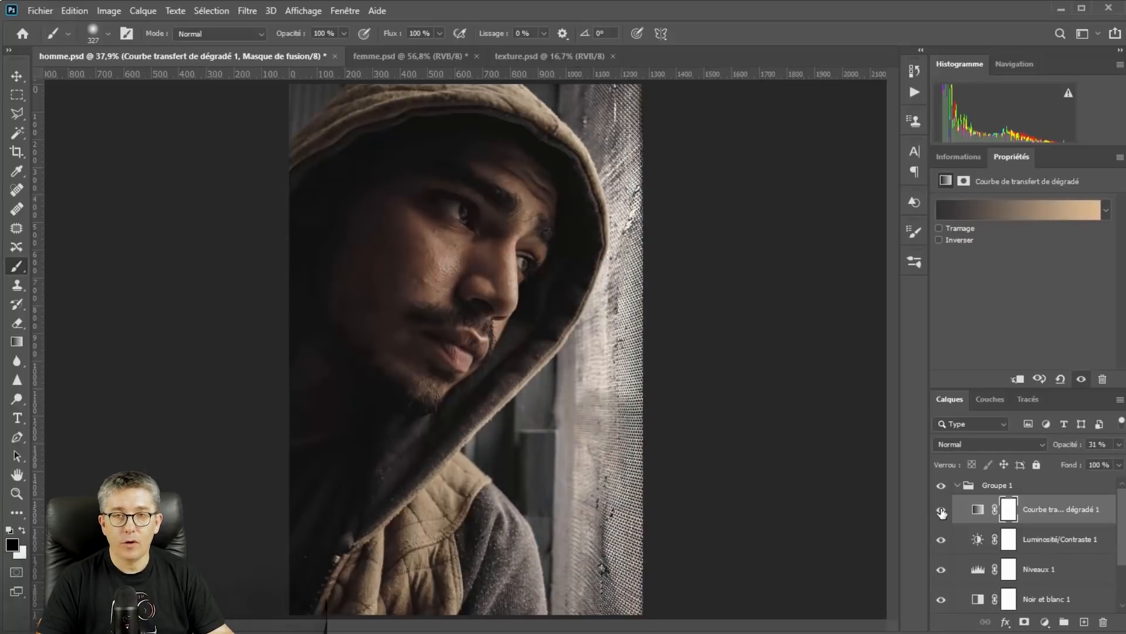
left_click(942, 510)
left_click(942, 509)
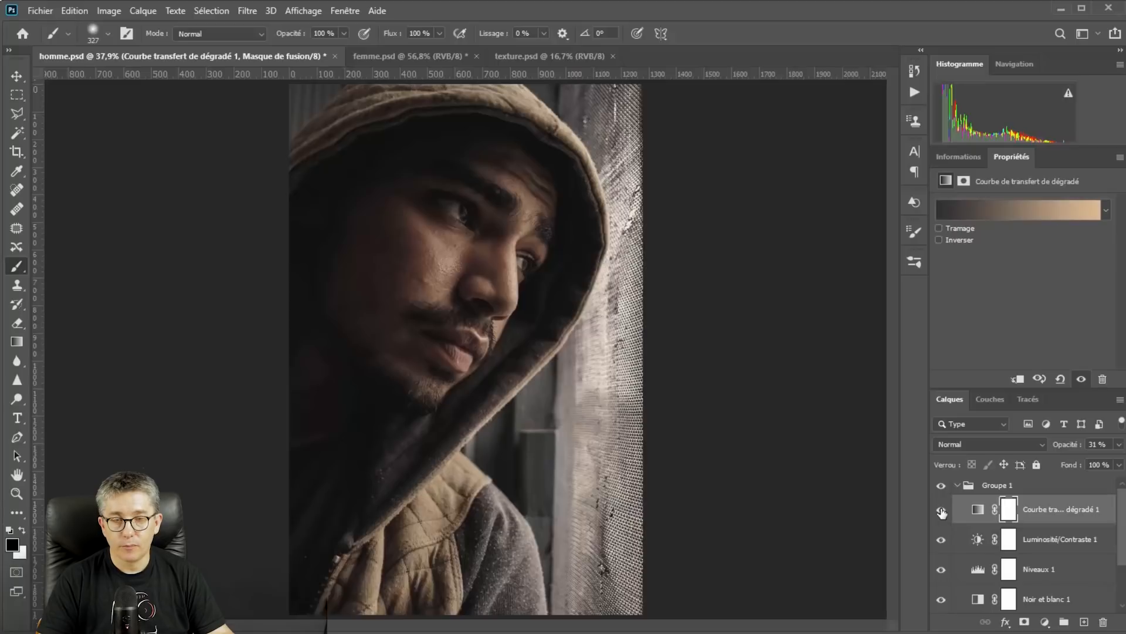
Step: Add an Exposition adjustment layer above the gradient map with Exposition +0,44 and Correction gamma 0,90
left_click(1044, 623)
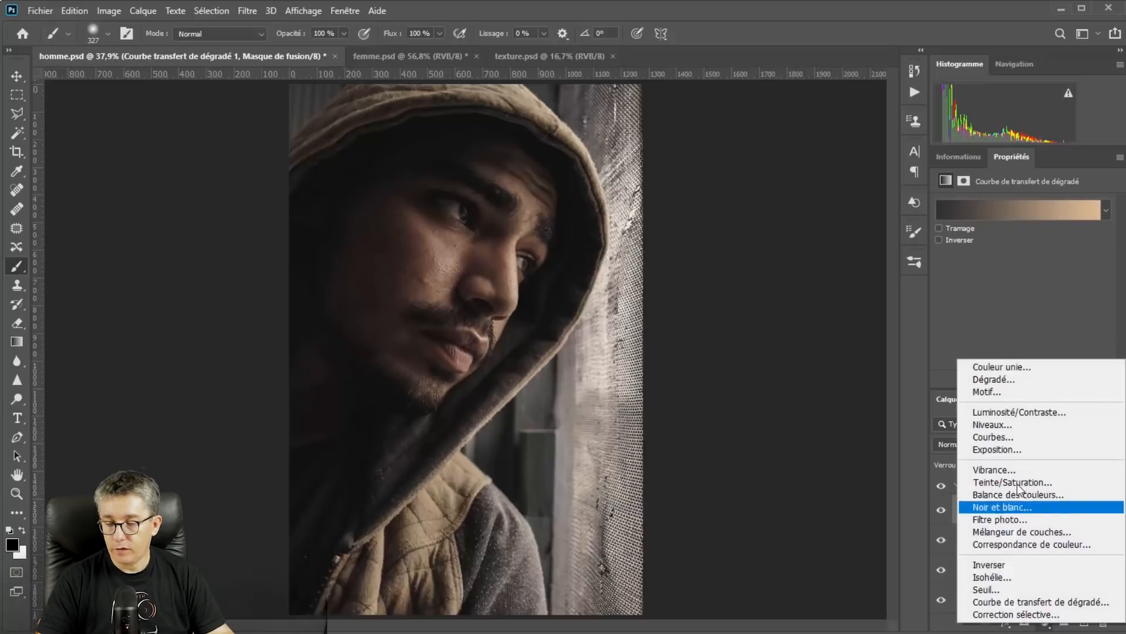
left_click(1012, 450)
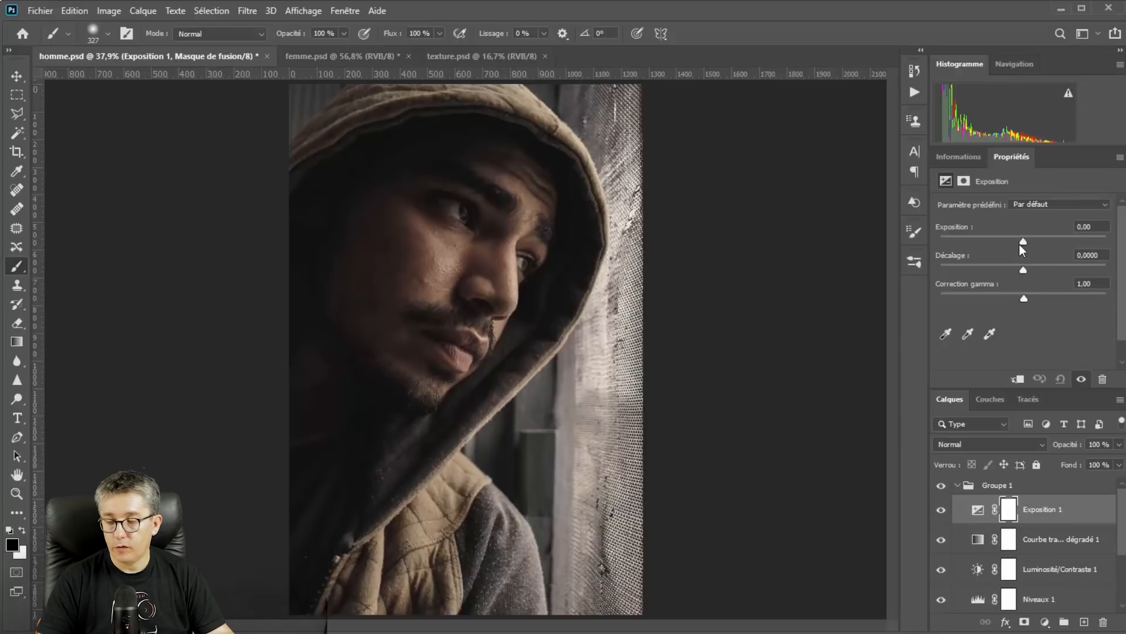
left_click_drag(1022, 241, 1029, 244)
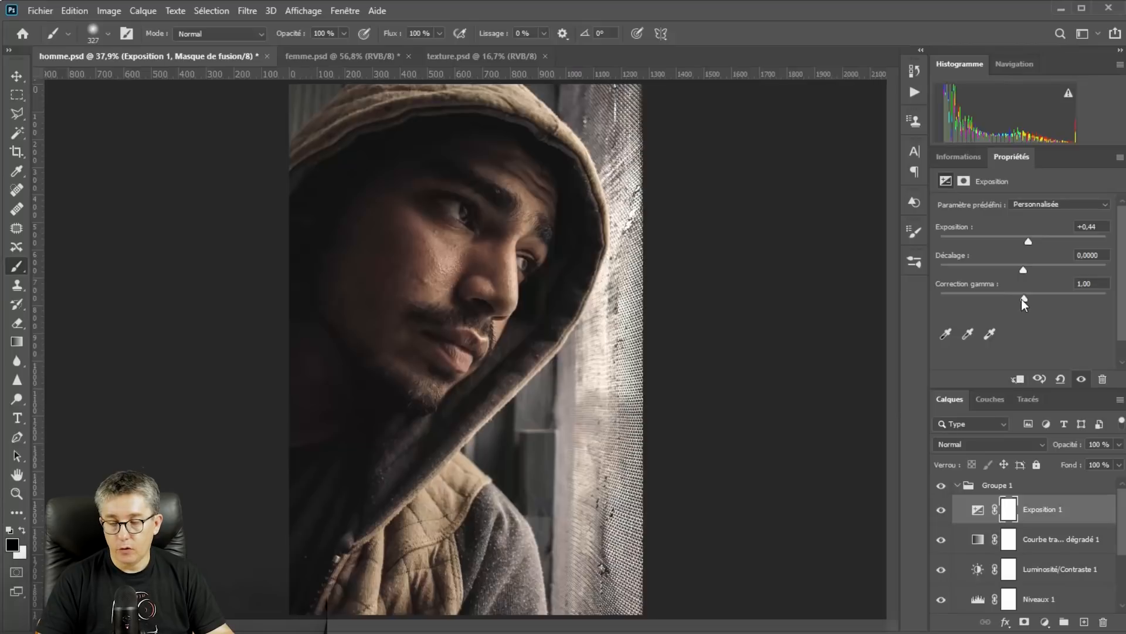
mouse_move(1024, 298)
left_mouse_down()
mouse_move(1054, 299)
mouse_move(1018, 299)
mouse_move(1044, 298)
left_mouse_up()
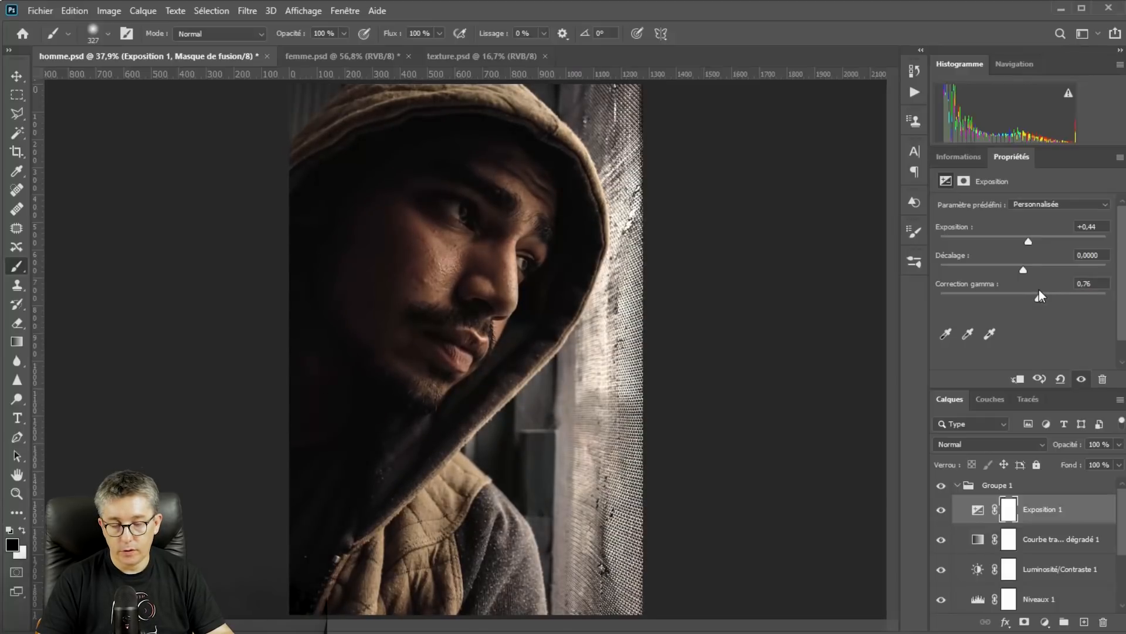
left_click_drag(1042, 289, 1032, 298)
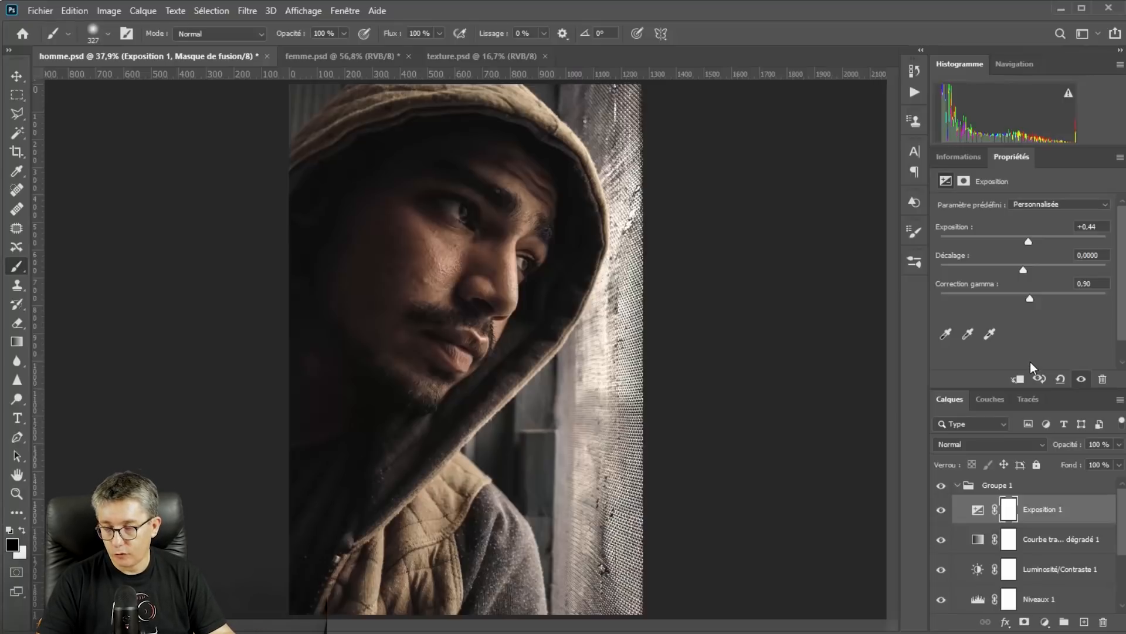
Step: Lower the Exposition 1 layer's opacity to 50% and compare the image with and without it
left_click_drag(1069, 450, 1033, 446)
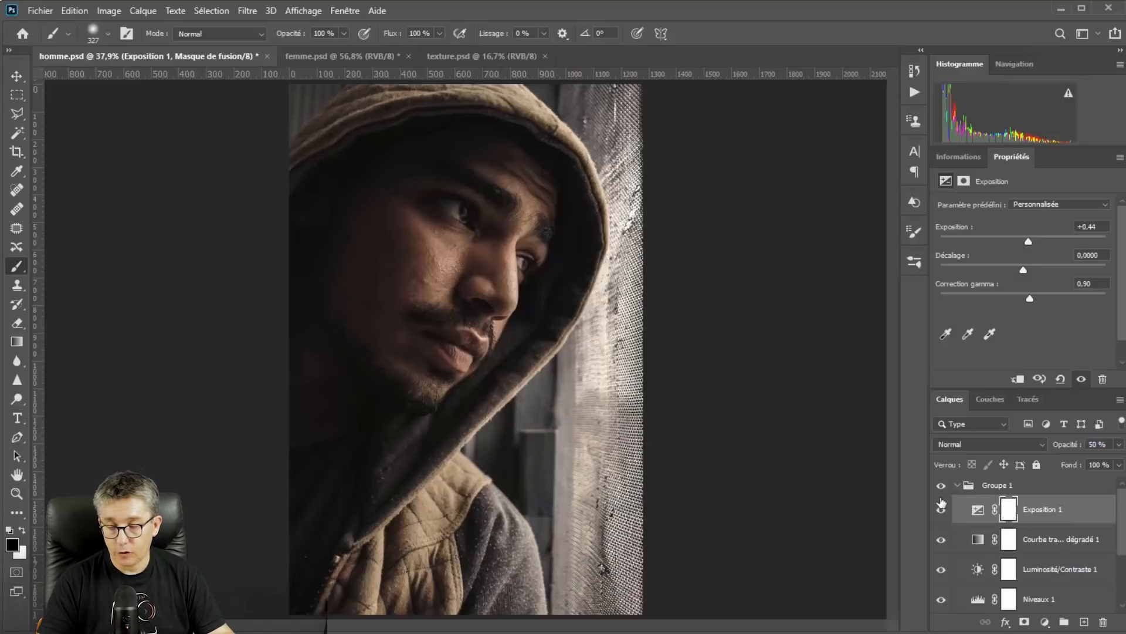
left_click(942, 510)
left_click(941, 509)
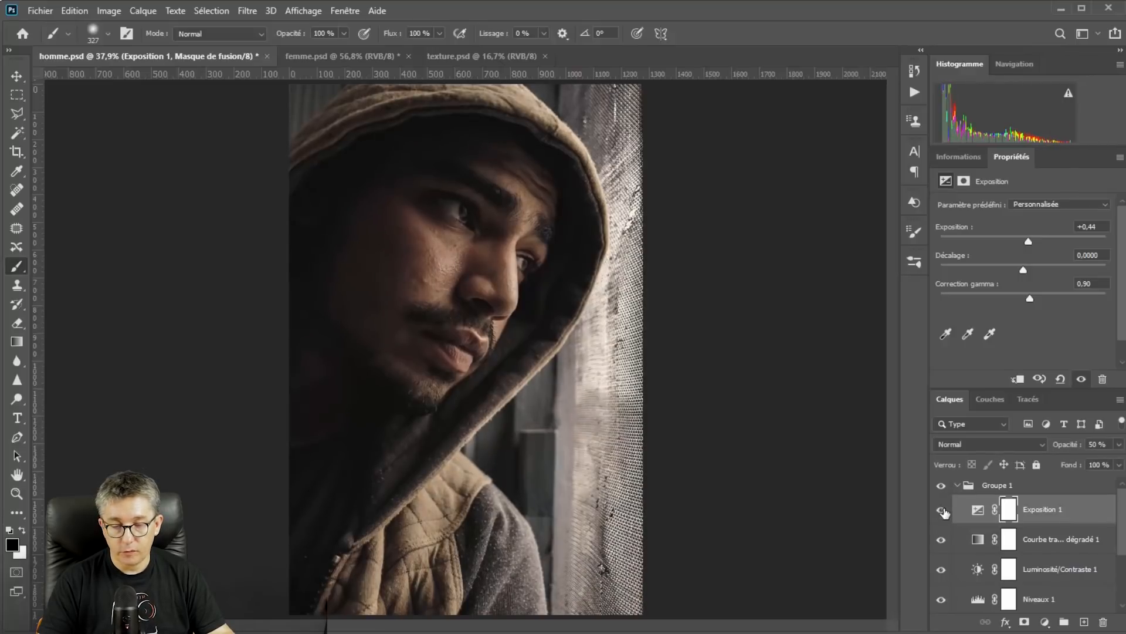
Step: Compare the portrait with and without the Exposition 1 layer
left_click(942, 509)
left_click(941, 510)
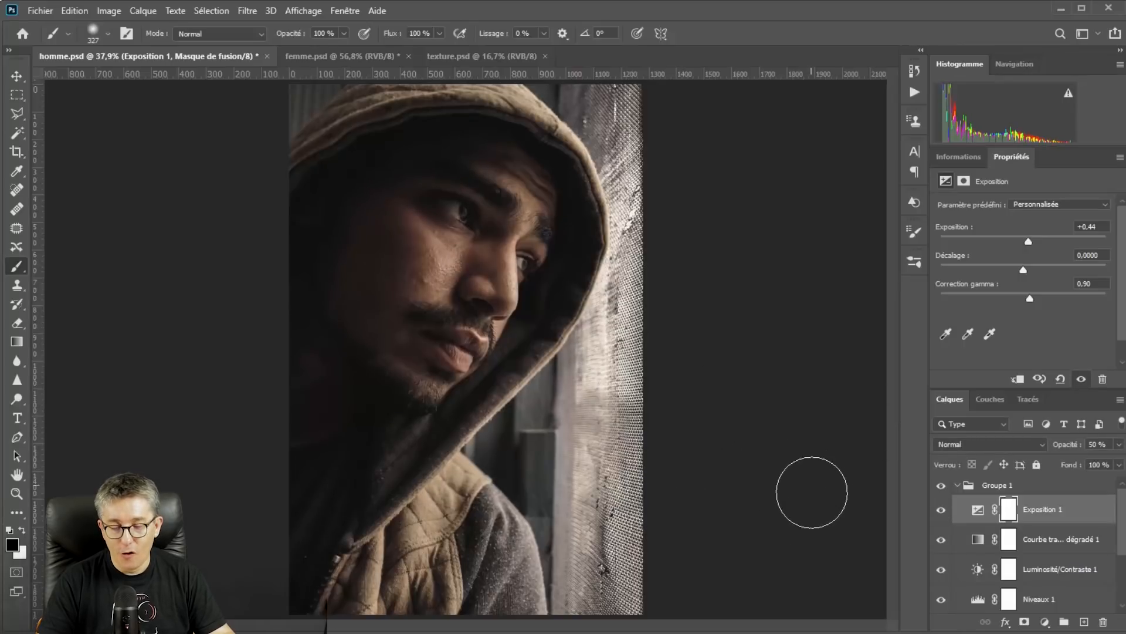
left_click(941, 510)
left_click(941, 510)
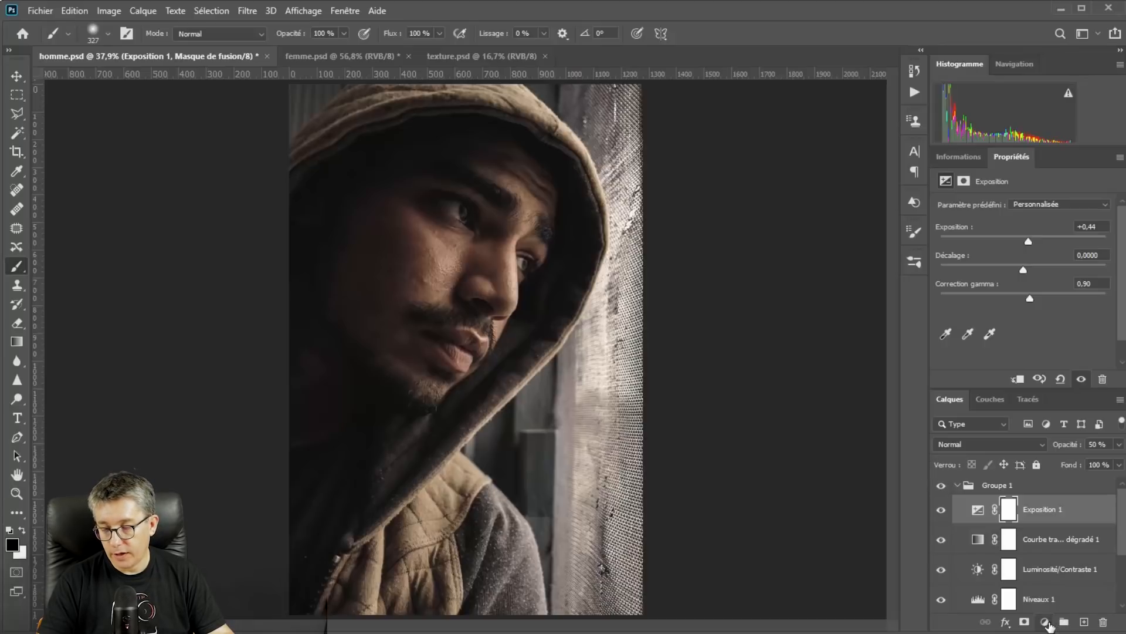
Step: Add a Balance des couleurs adjustment layer with midtones Cyan/Rouge +40, Magenta/Vert -14 and Jaune/Bleu -33
left_click(1046, 622)
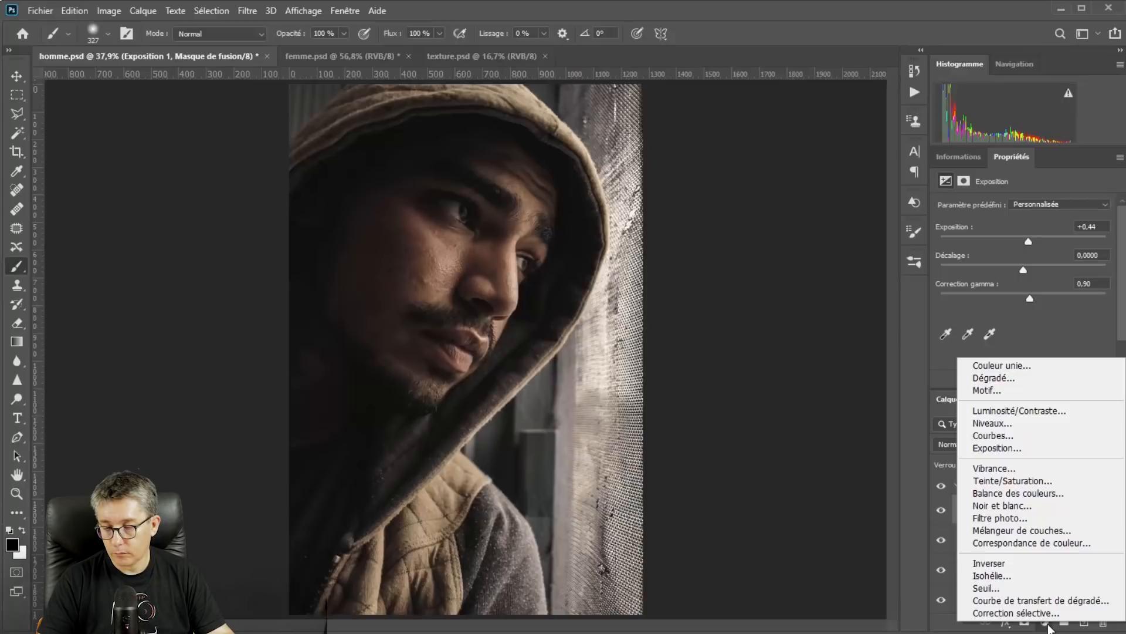
left_click(1033, 494)
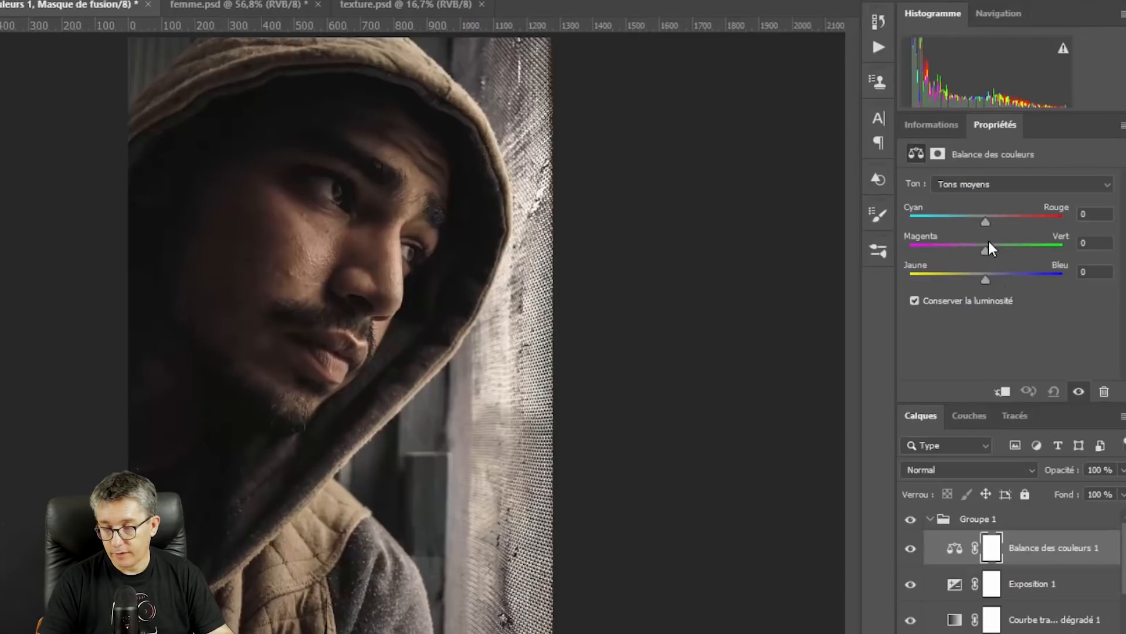
left_click_drag(983, 225, 1017, 225)
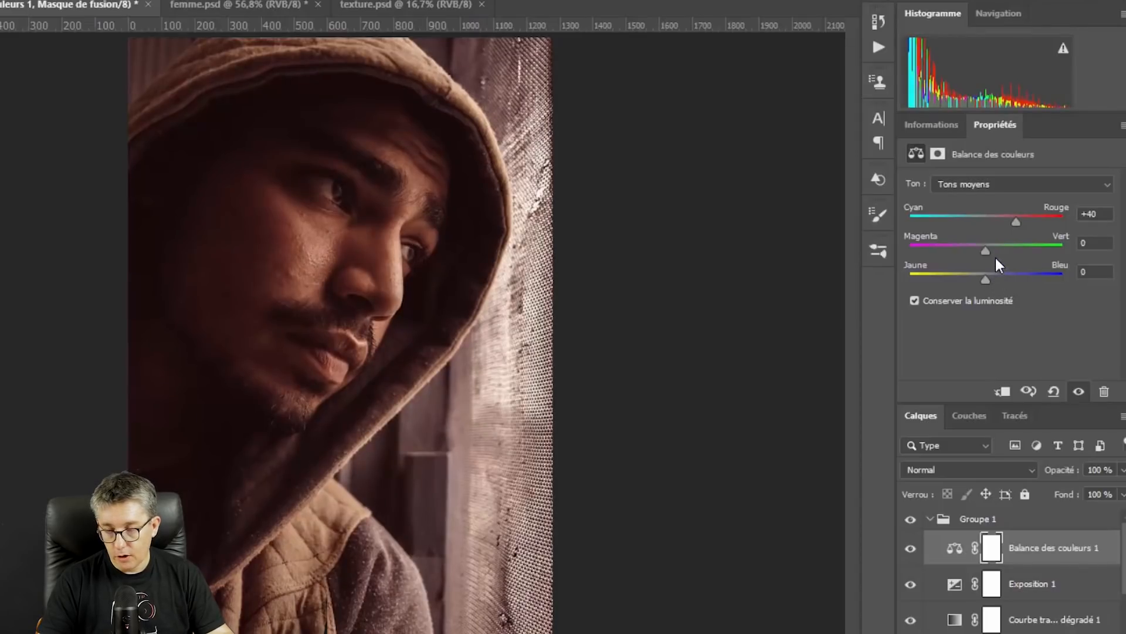
left_click_drag(984, 252, 977, 250)
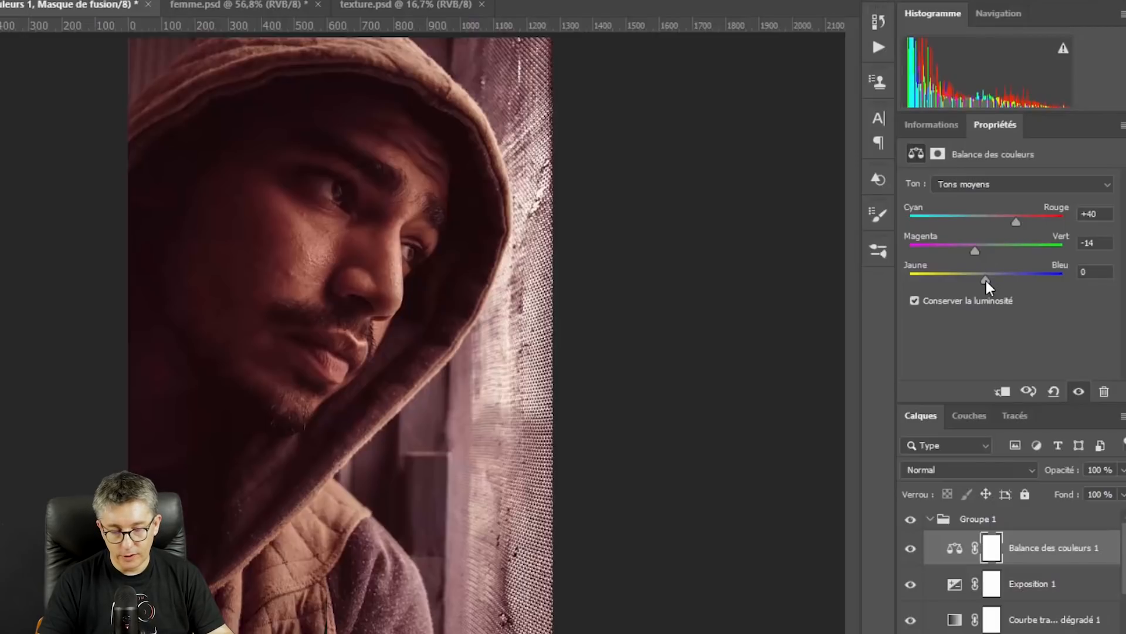
left_click_drag(985, 278, 962, 281)
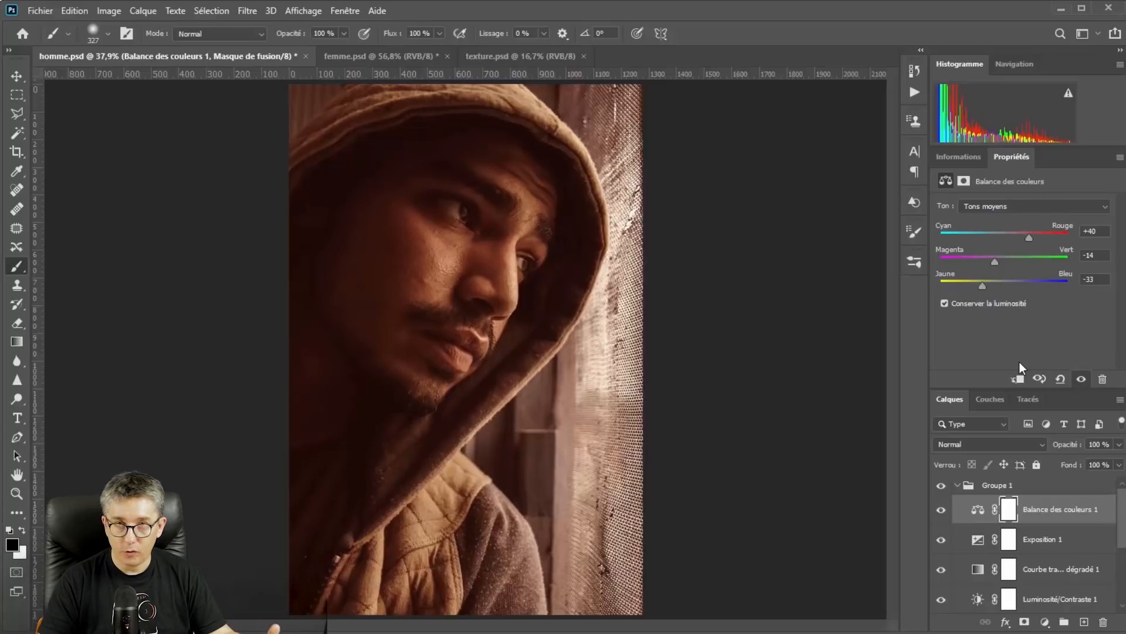
Step: Blend the colour balance layer in Lumière tamisée at 41% opacity and compare the portrait with and without it
left_click(962, 445)
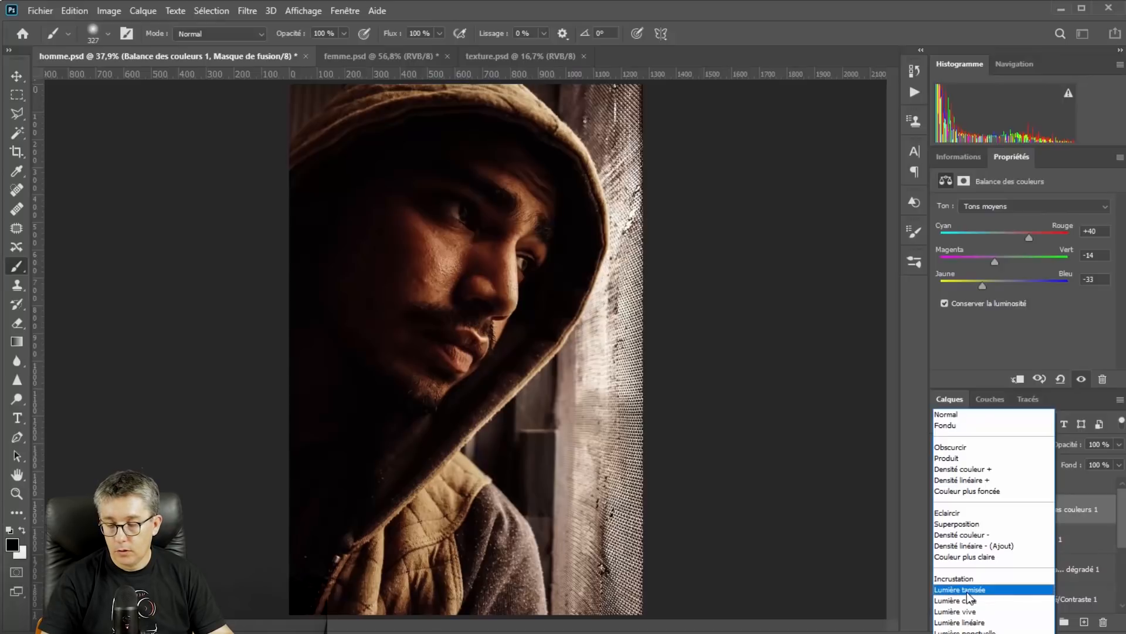
left_click(967, 591)
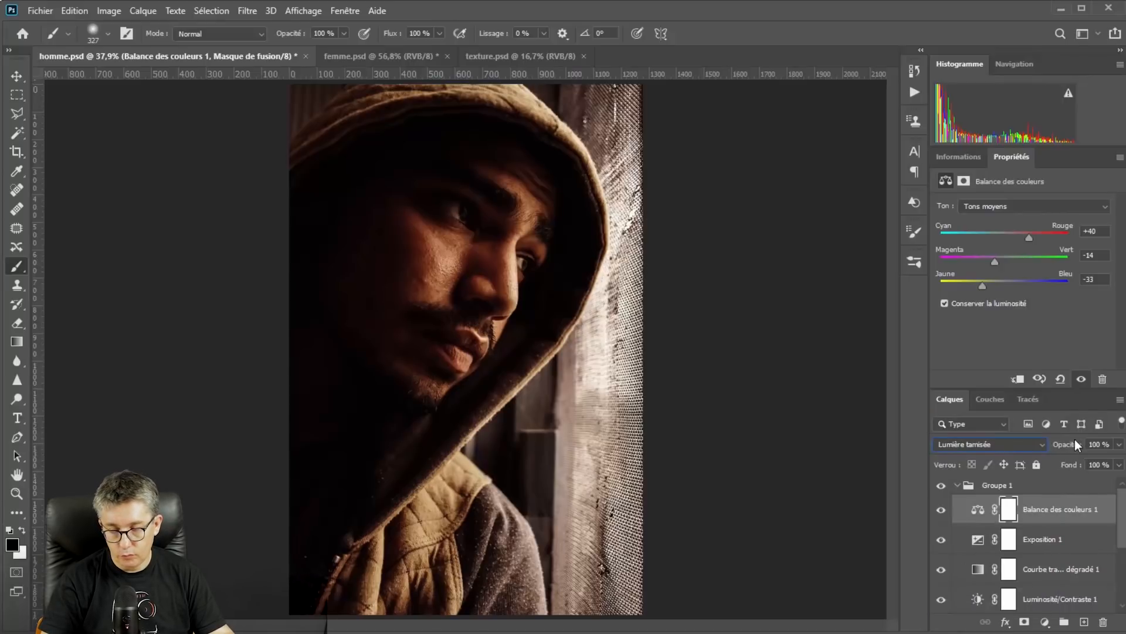
left_click_drag(1068, 438, 1029, 448)
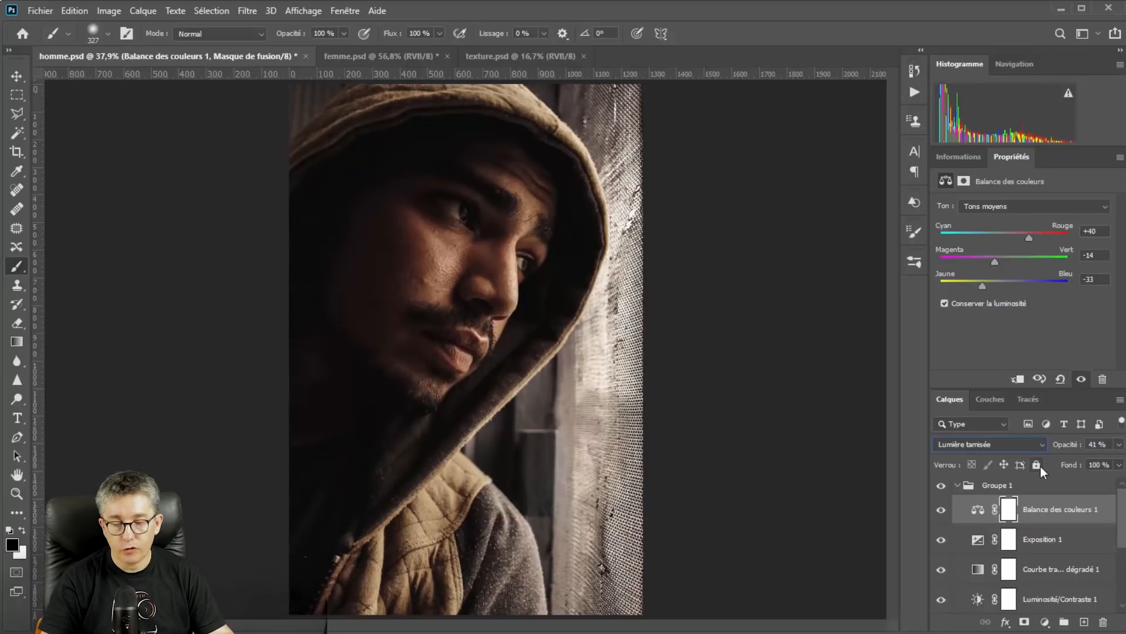
left_click(942, 510)
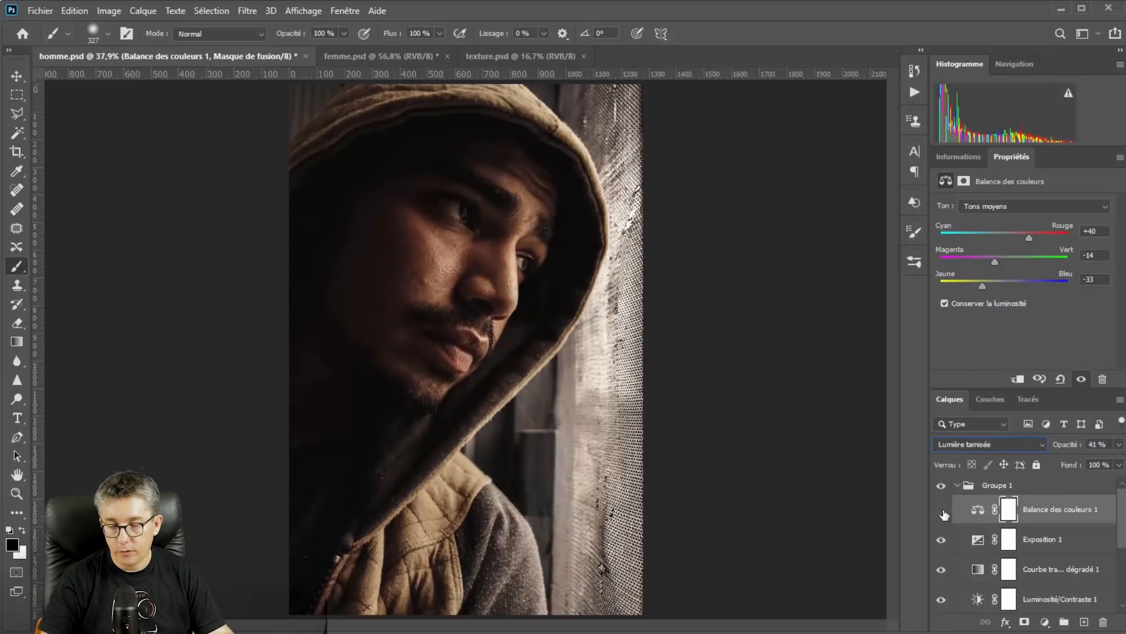
left_click(942, 512)
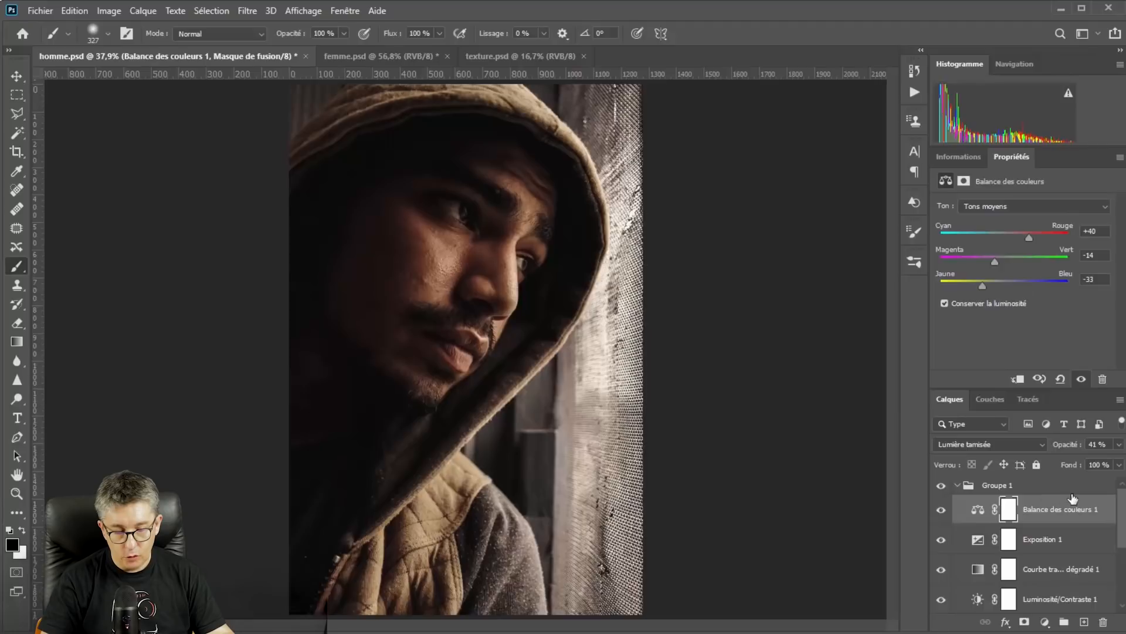
Step: Add a Courbes adjustment layer above the colour balance layer and try to move the curve's black point
left_click(1044, 623)
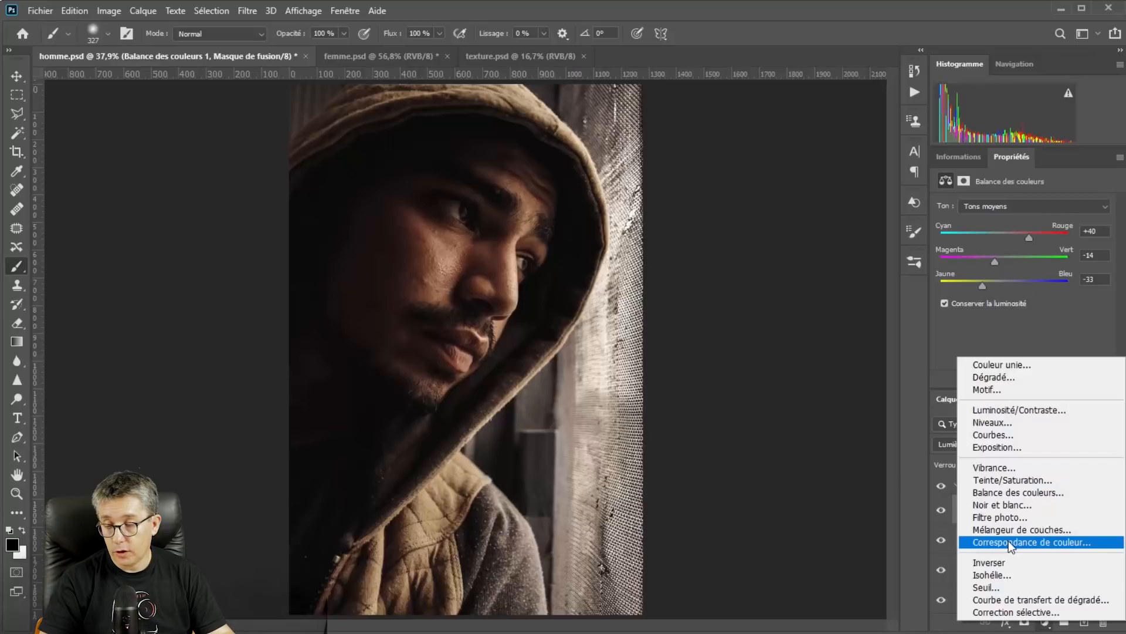
left_click(1003, 436)
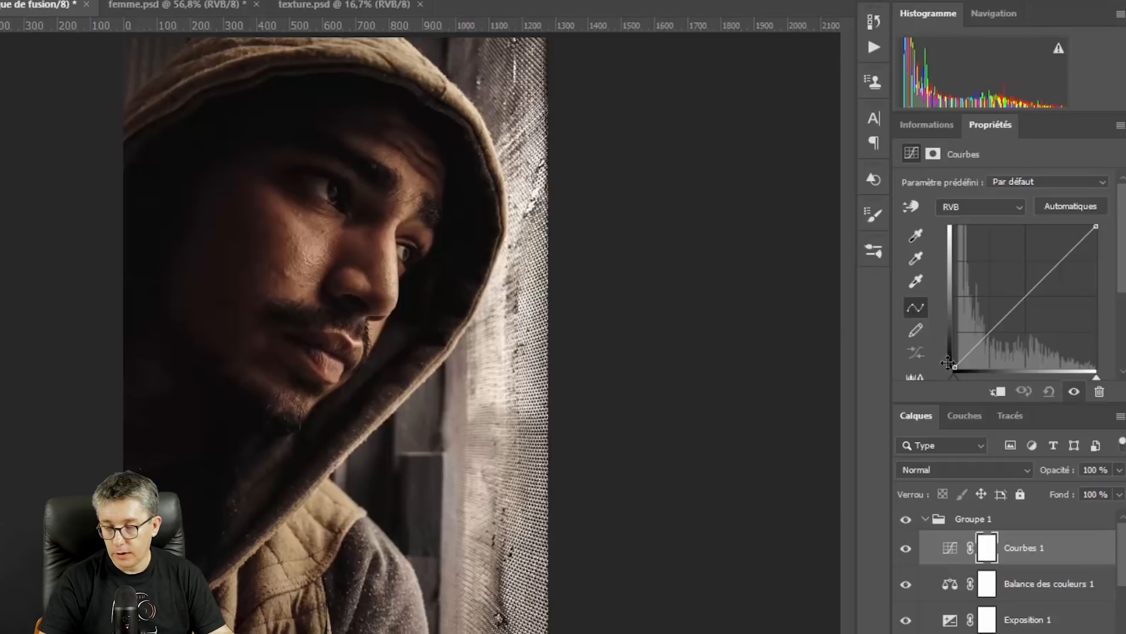
mouse_move(954, 368)
left_mouse_down()
mouse_move(947, 356)
mouse_move(946, 368)
left_mouse_up()
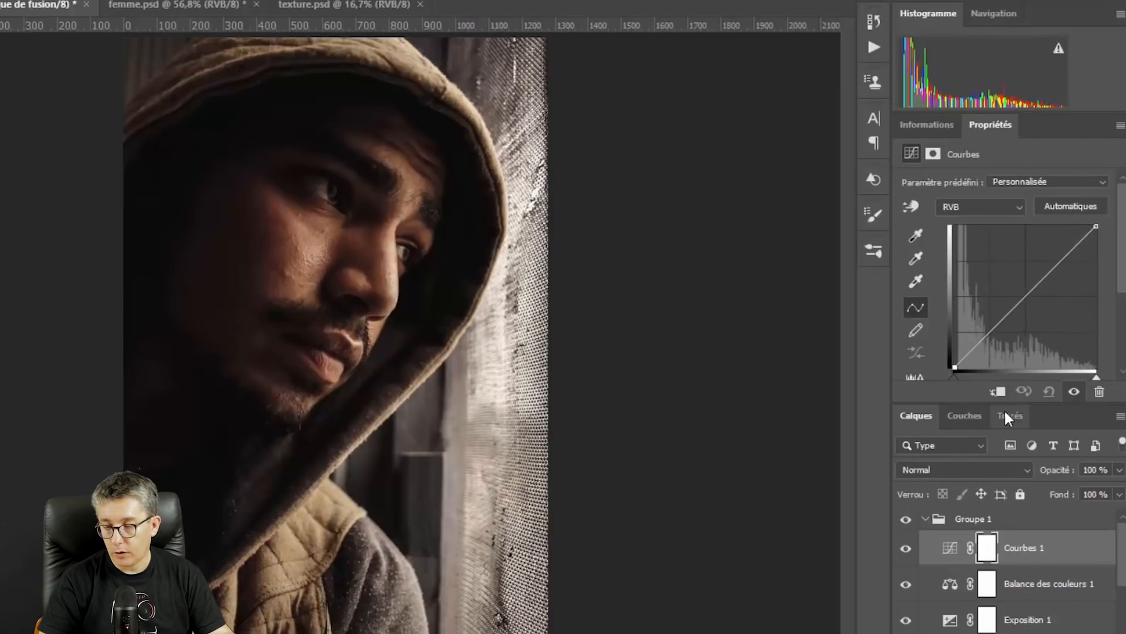
Step: Enlarge the curve properties area and remove the Histogramme and Navigation panels from the workspace
left_click_drag(1007, 404, 1009, 441)
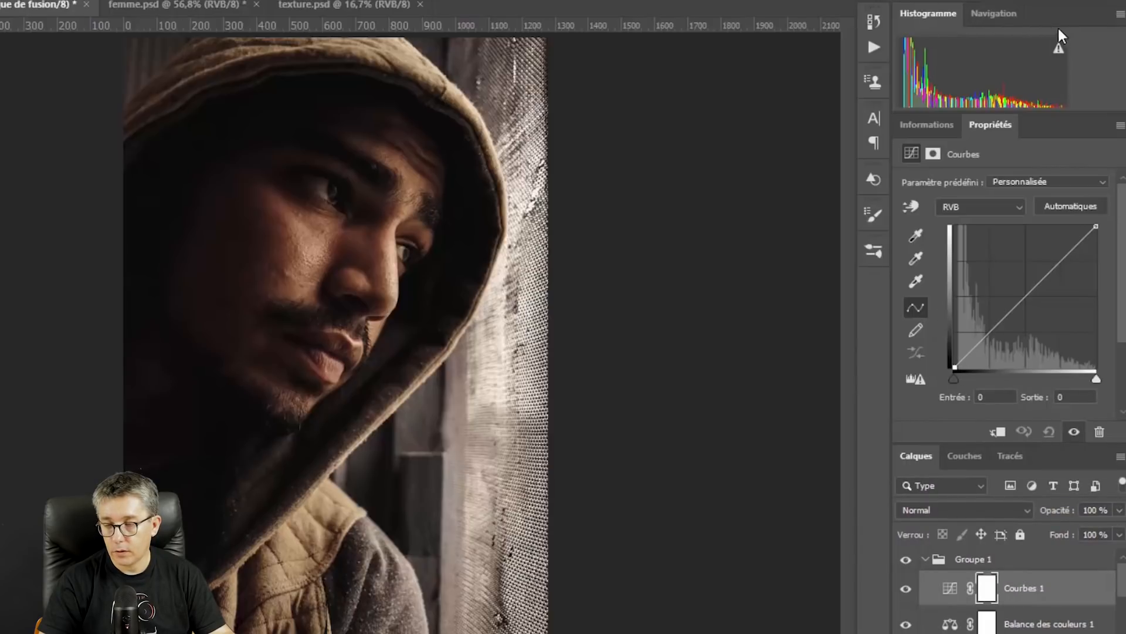
left_click_drag(931, 12, 762, 31)
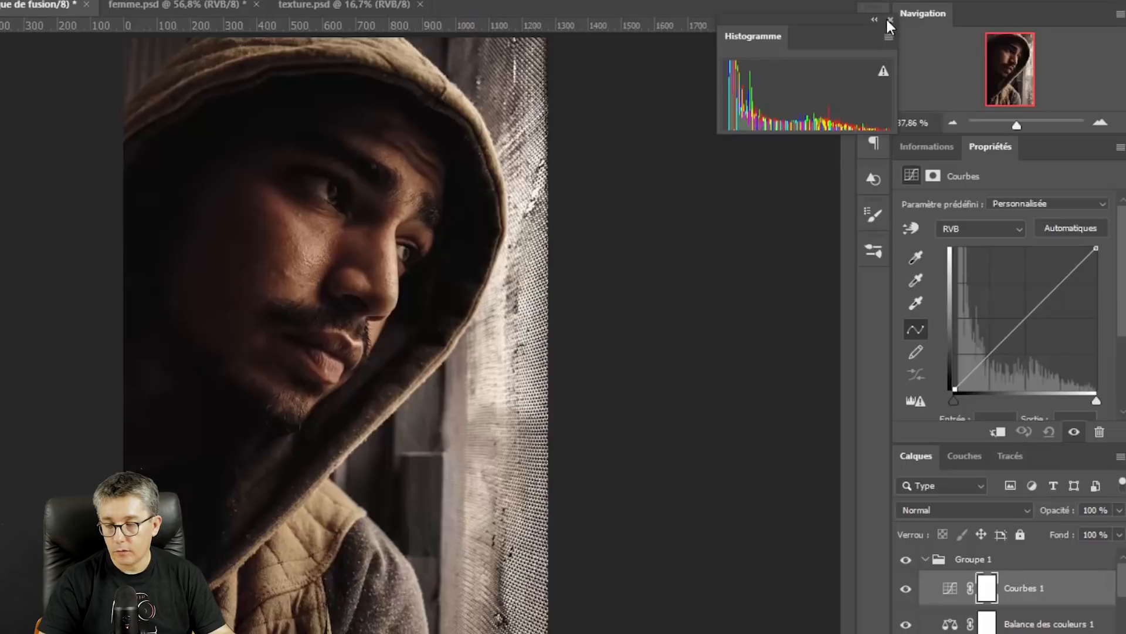
left_click(891, 20)
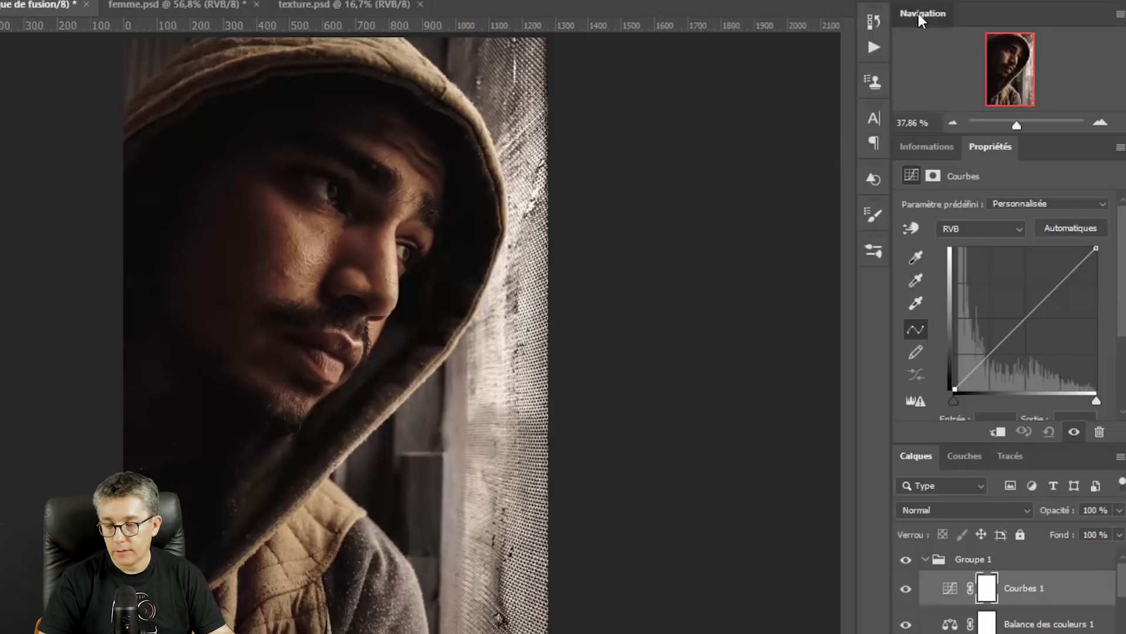
left_click_drag(919, 17, 822, 60)
left_click(924, 43)
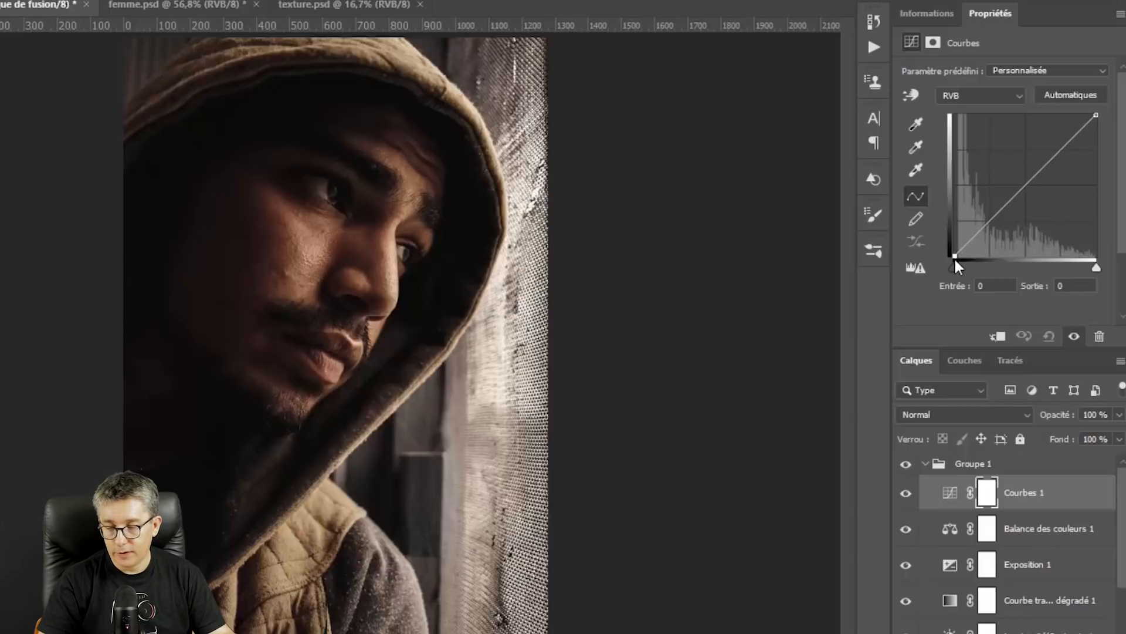
Step: Raise the RVB curve's black point to output 19 and add a midpoint at input 128, output 128
left_click_drag(953, 256, 940, 246)
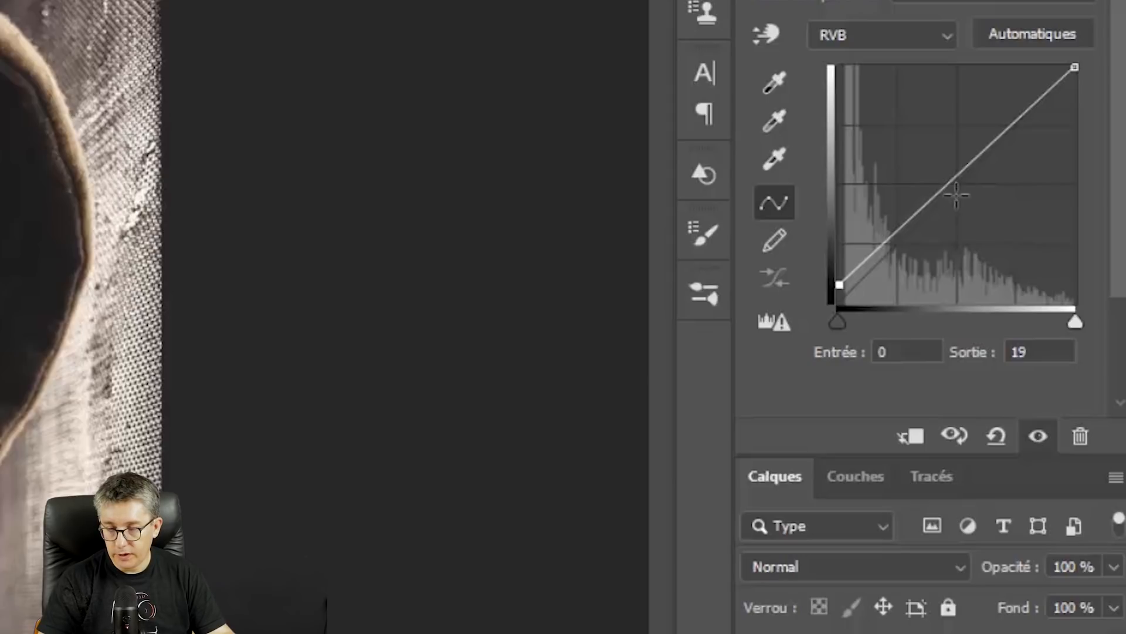
left_click_drag(951, 175, 958, 188)
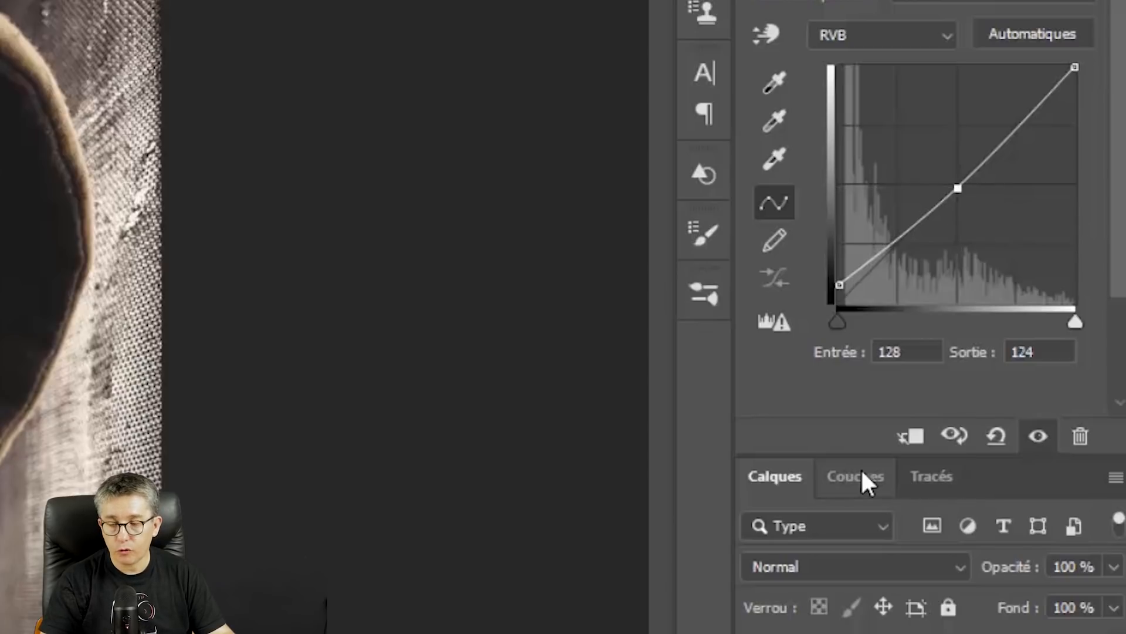
left_click(906, 352)
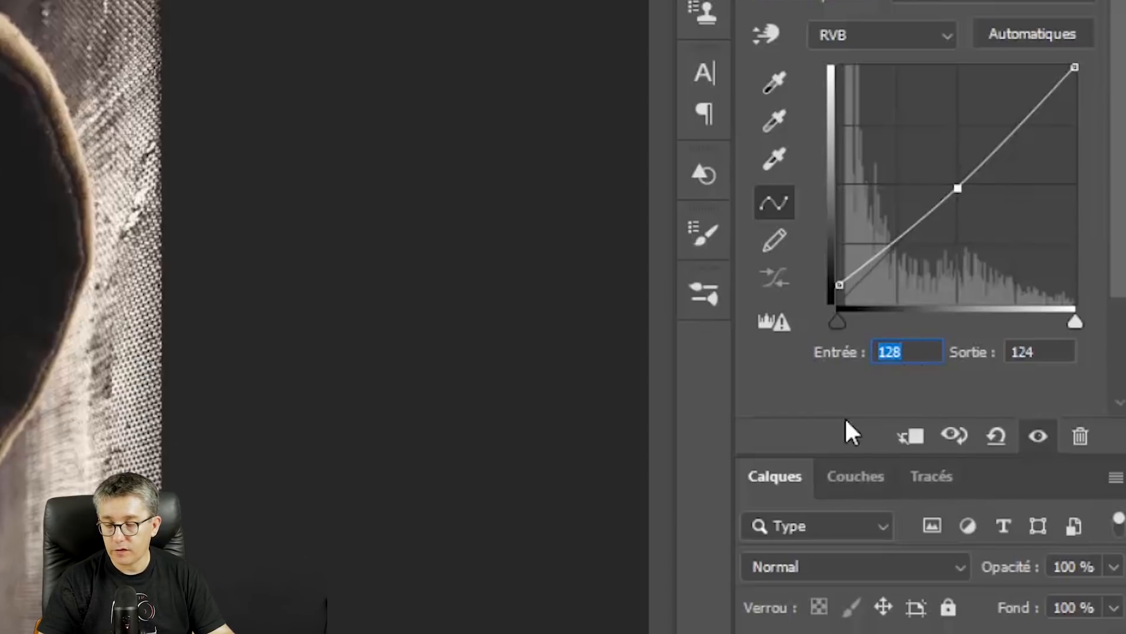
left_click(1035, 352)
type("128")
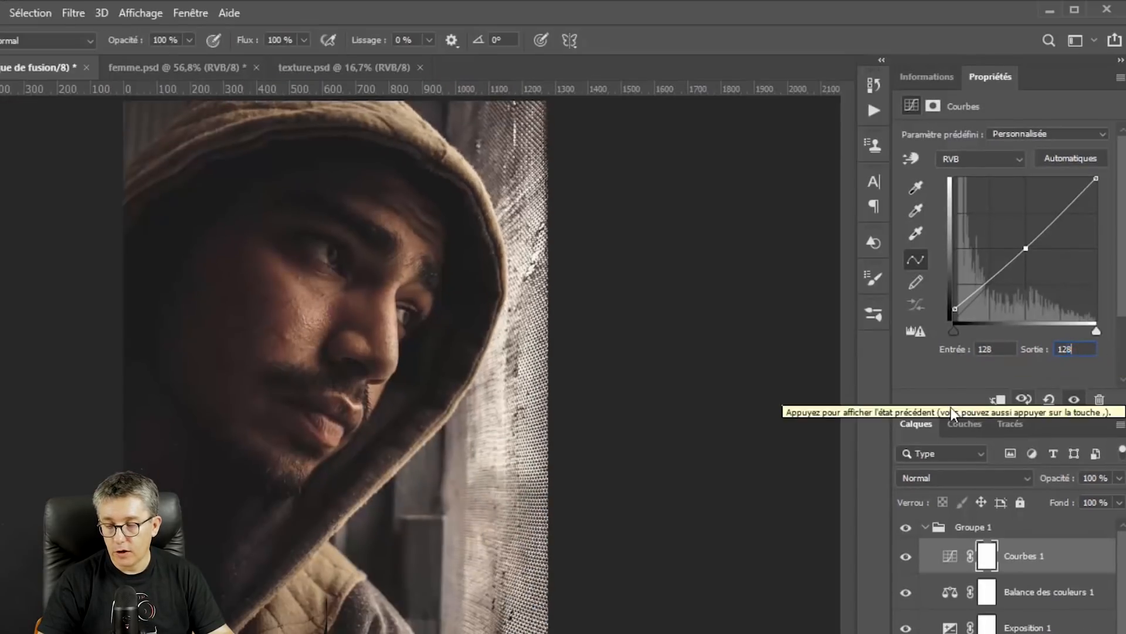
key("Return")
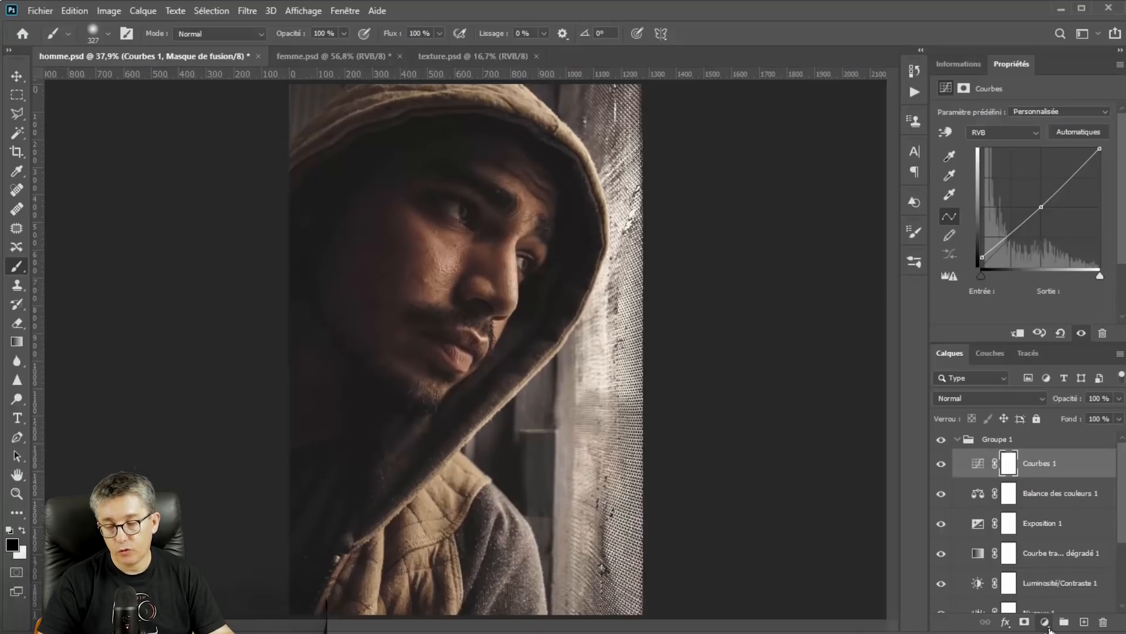
Step: Add a Vibrance adjustment layer above the curves layer with Vibrance +56 and Saturation +15
left_click(1047, 627)
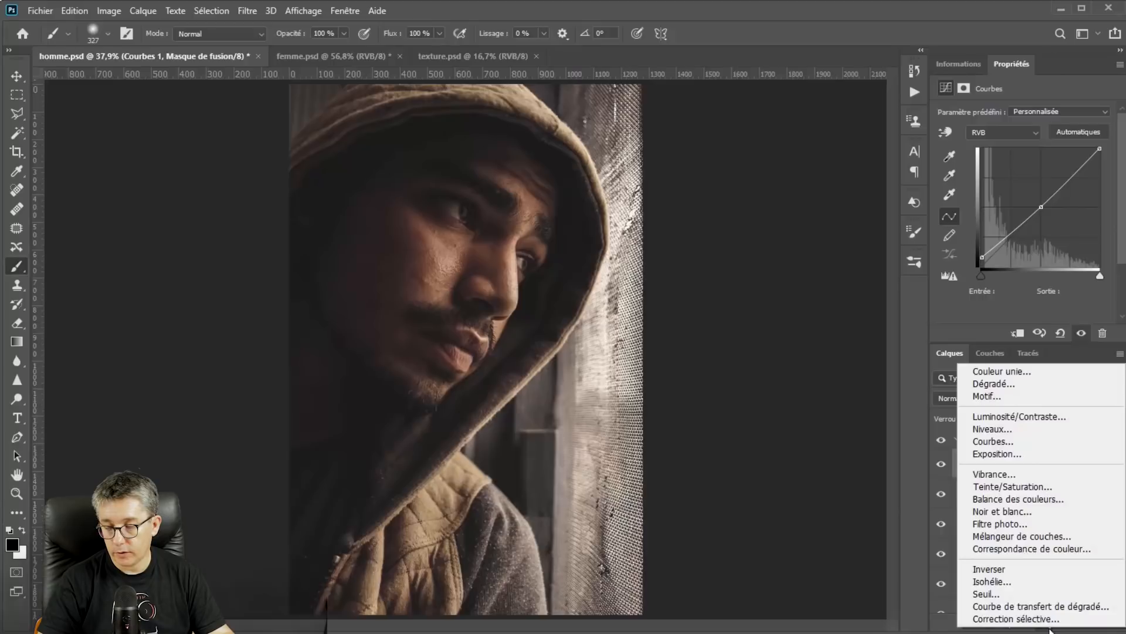
left_click(1004, 474)
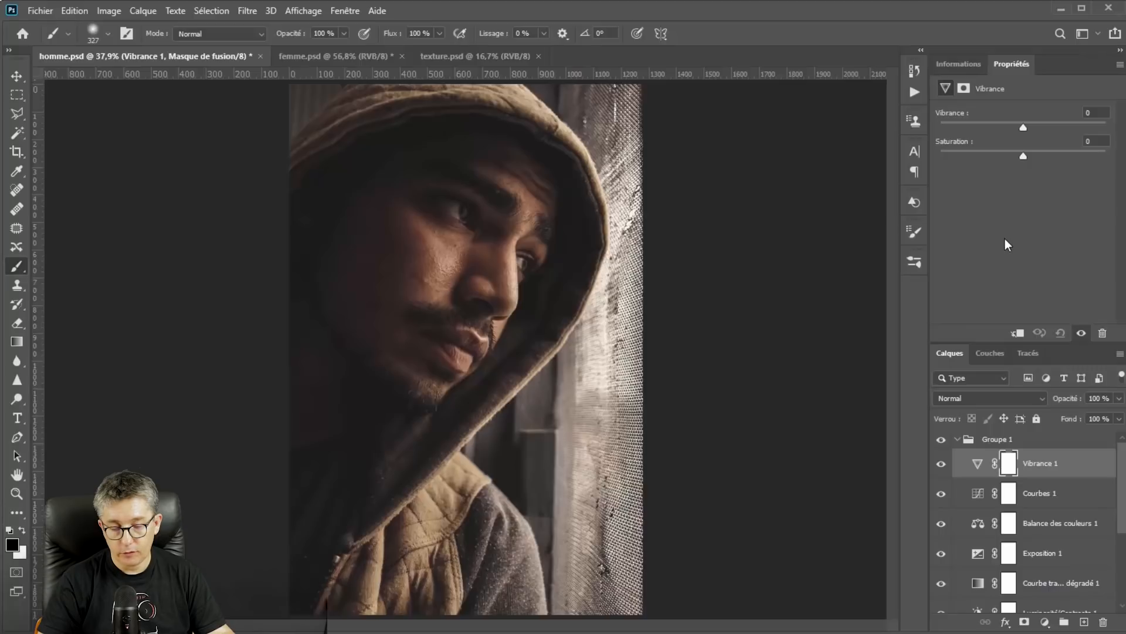
left_click_drag(1022, 127, 1057, 133)
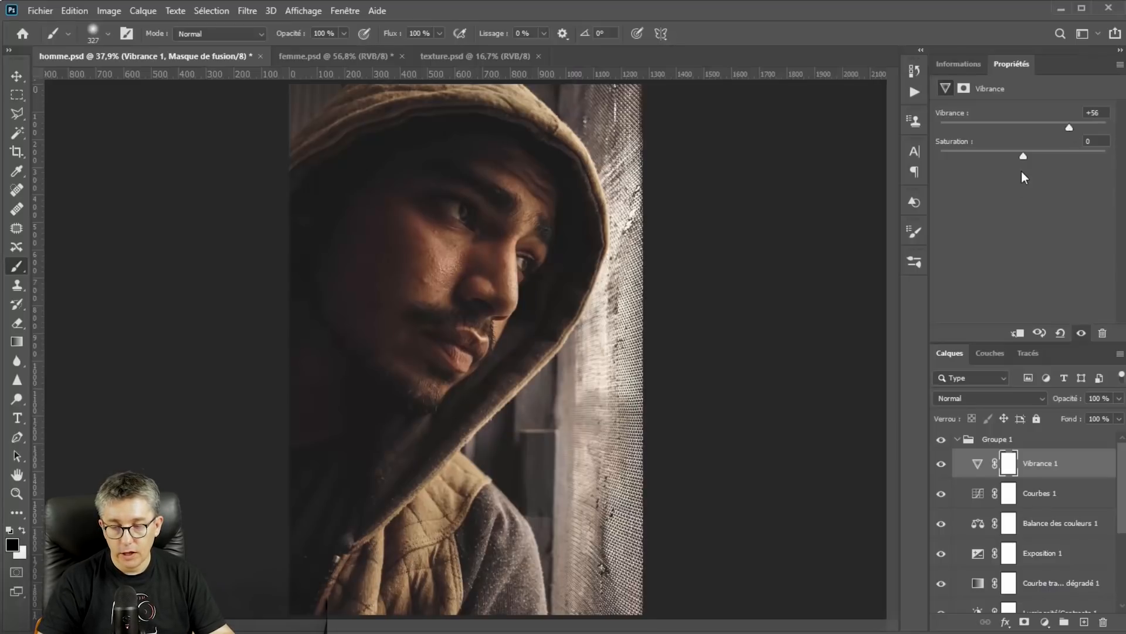
left_click_drag(1022, 157, 1036, 160)
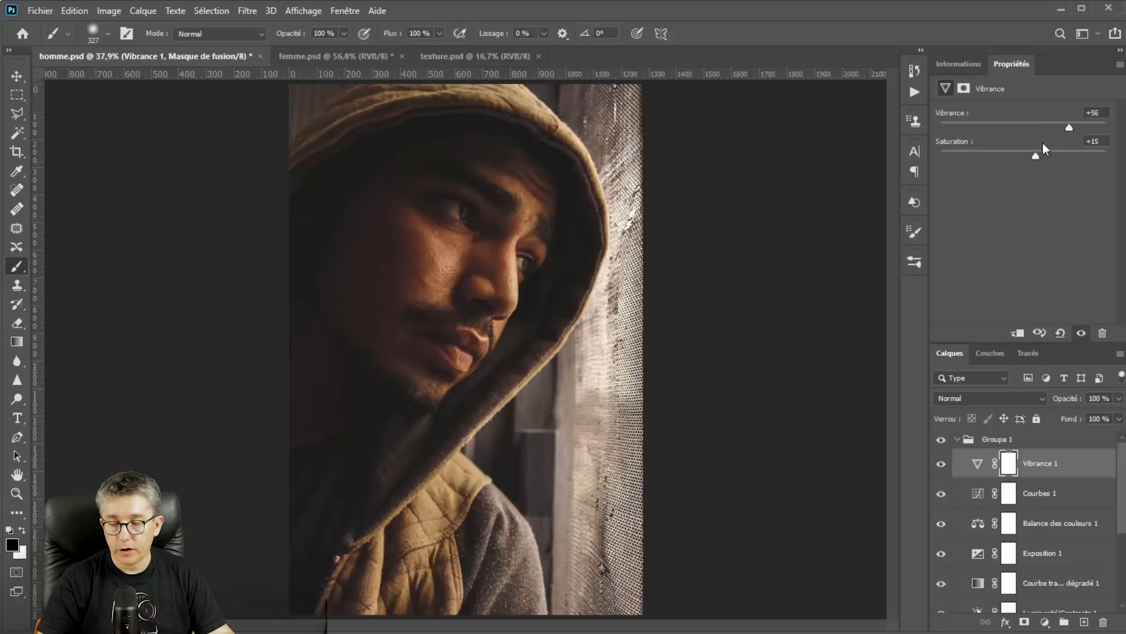
mouse_move(1037, 157)
left_mouse_down()
mouse_move(1105, 166)
mouse_move(1037, 157)
left_mouse_up()
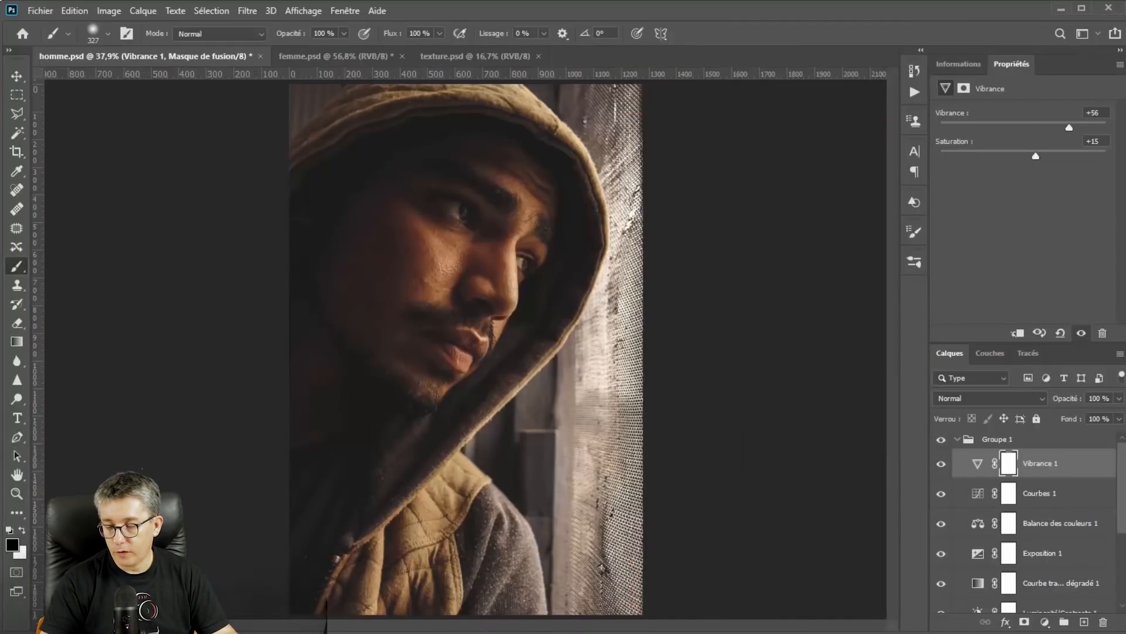
Step: Add a Filtre photo adjustment layer above the Vibrance layer and compare the portrait with and without it
left_click(1045, 622)
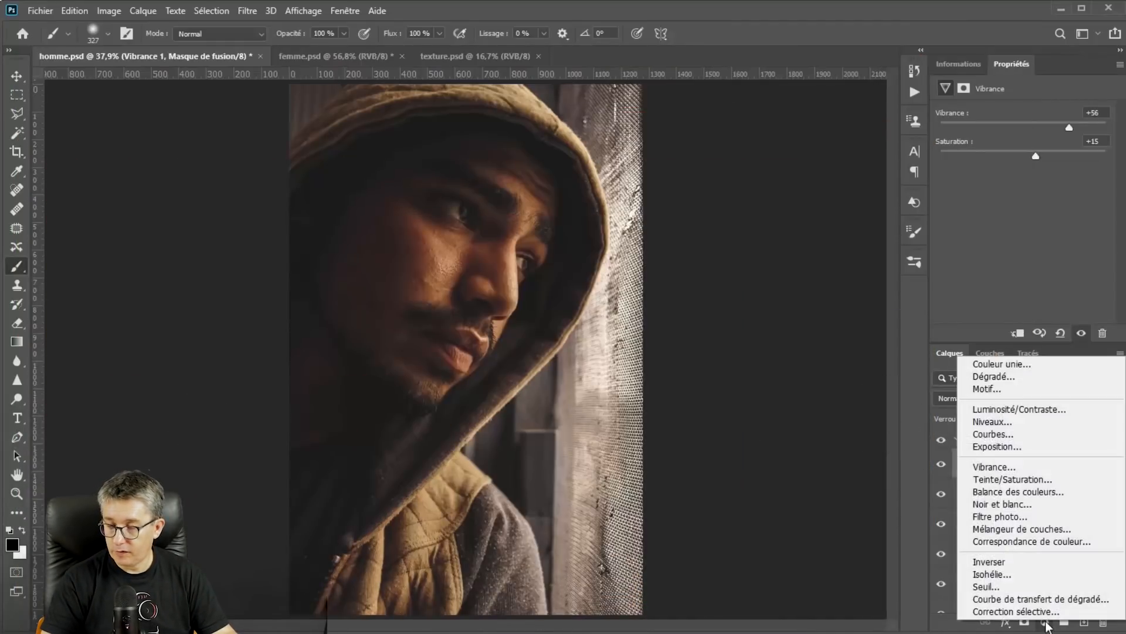
left_click(986, 518)
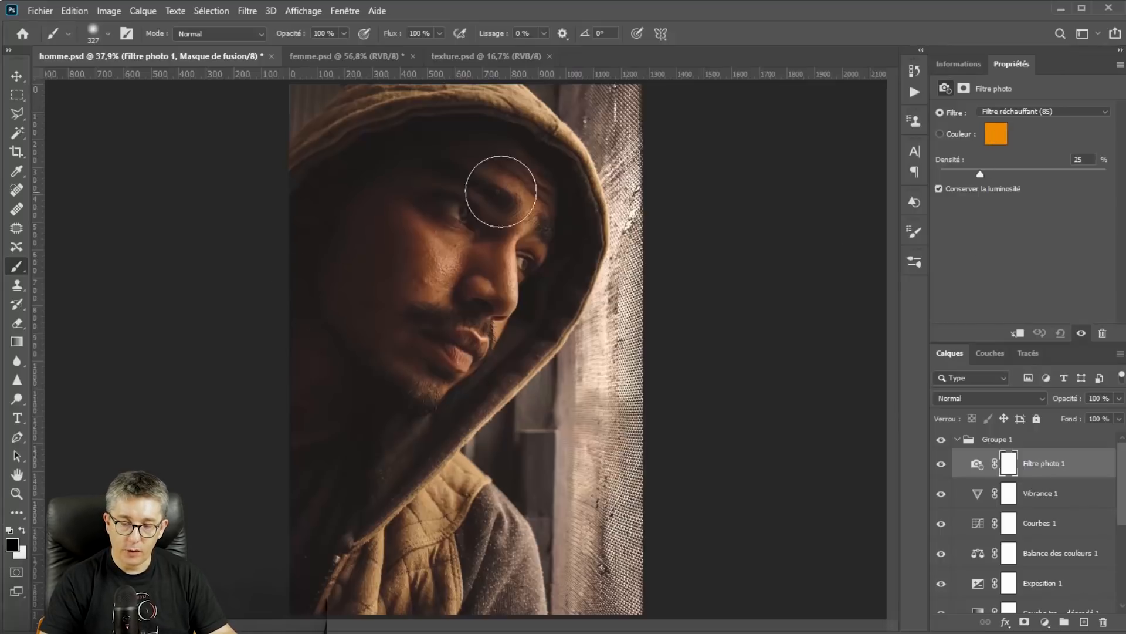
left_click(940, 463)
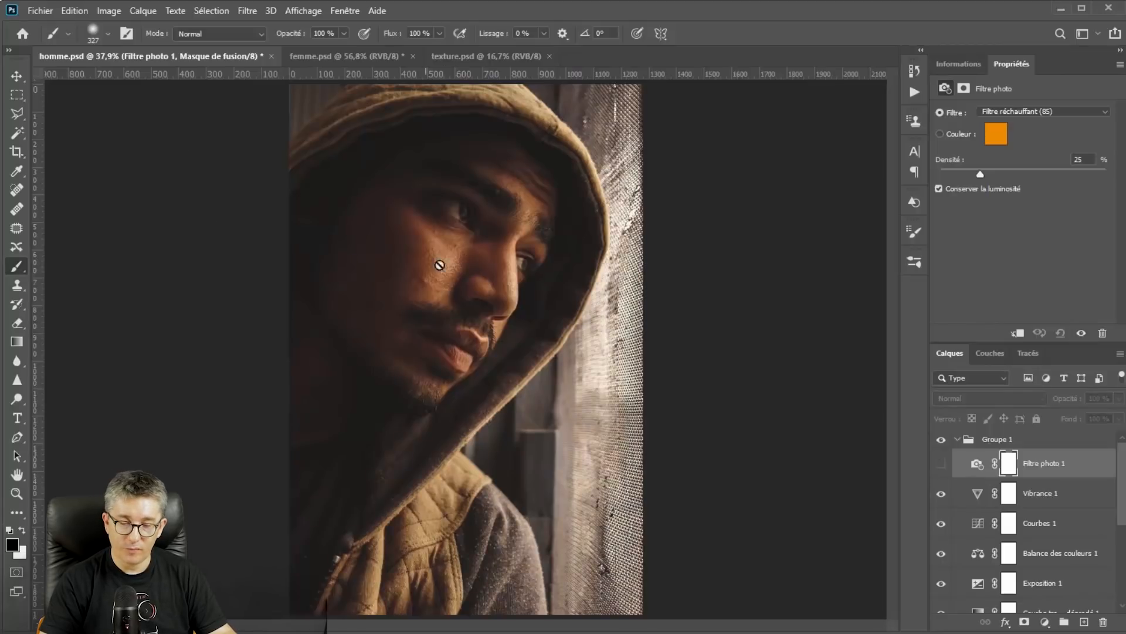
left_click(943, 464)
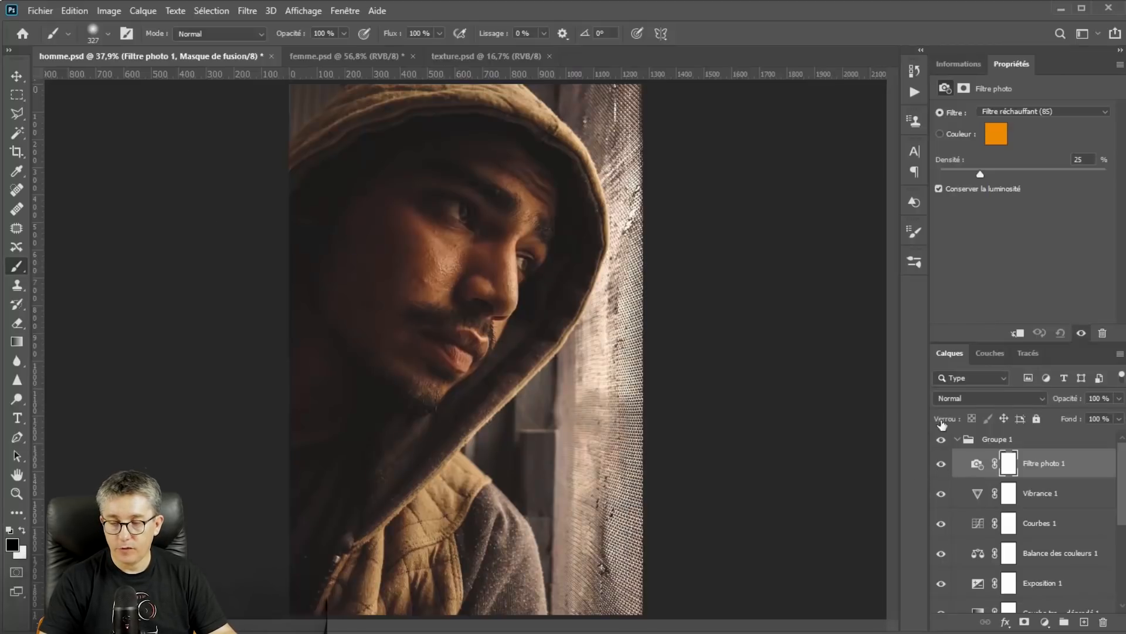
Step: Set the Filtre photo layer's custom filter colour to #fd99f4
left_click(1001, 135)
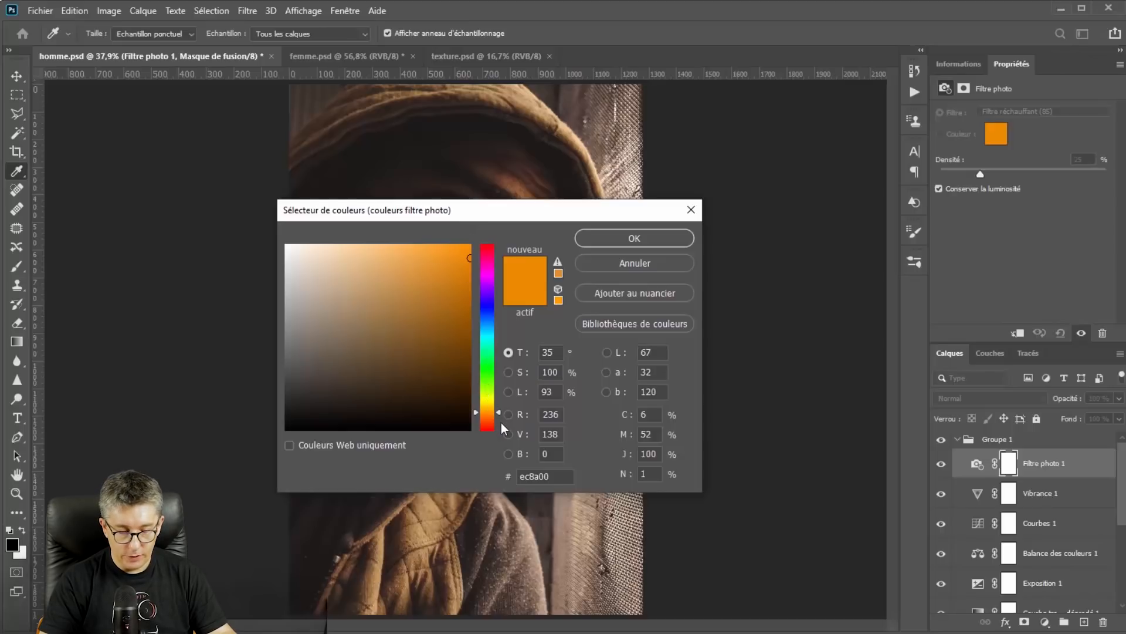
double_click(531, 475)
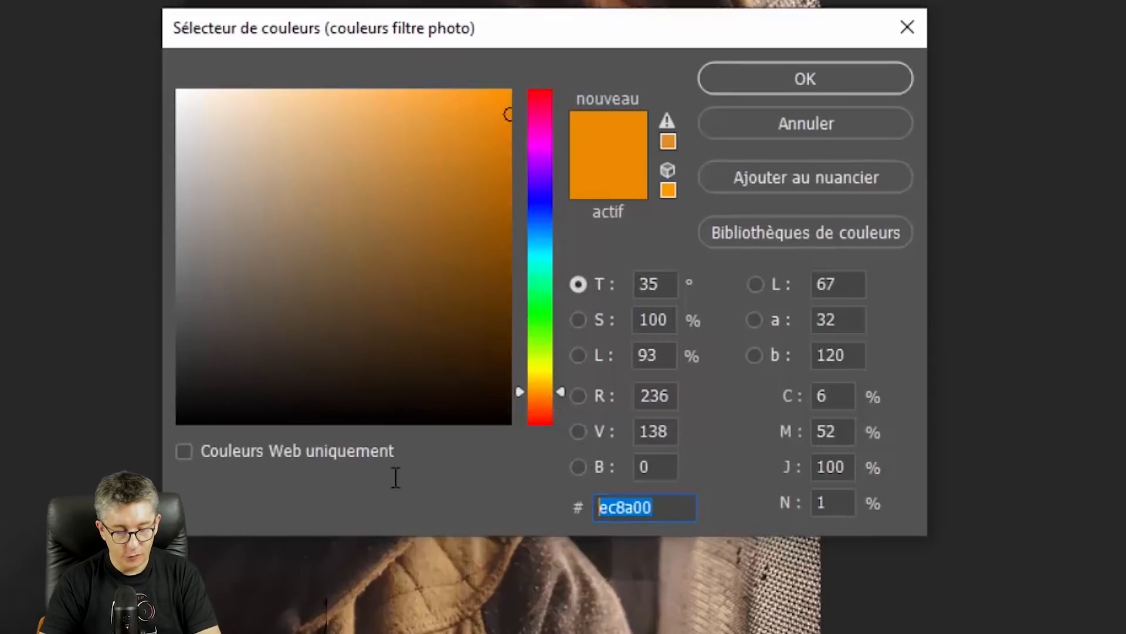
type("f")
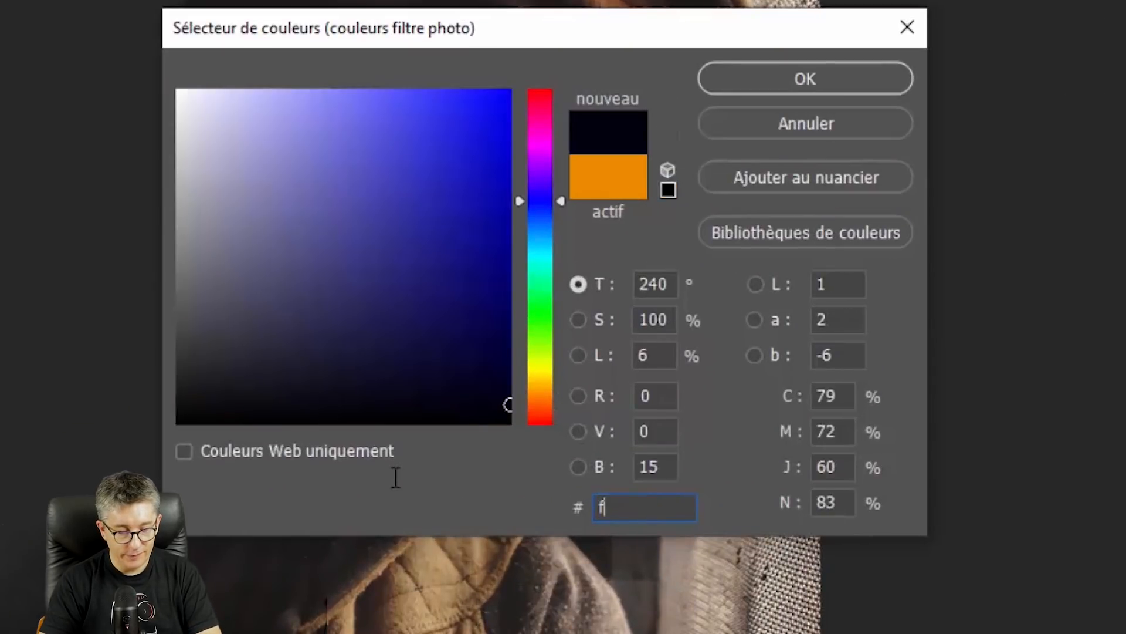
type("d")
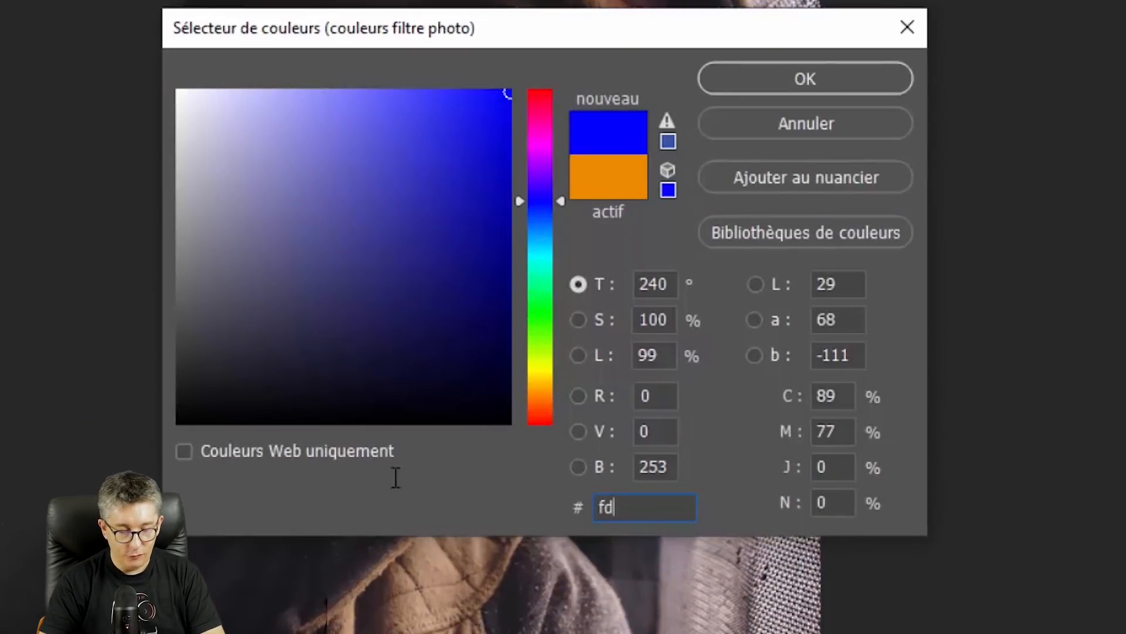
type("99")
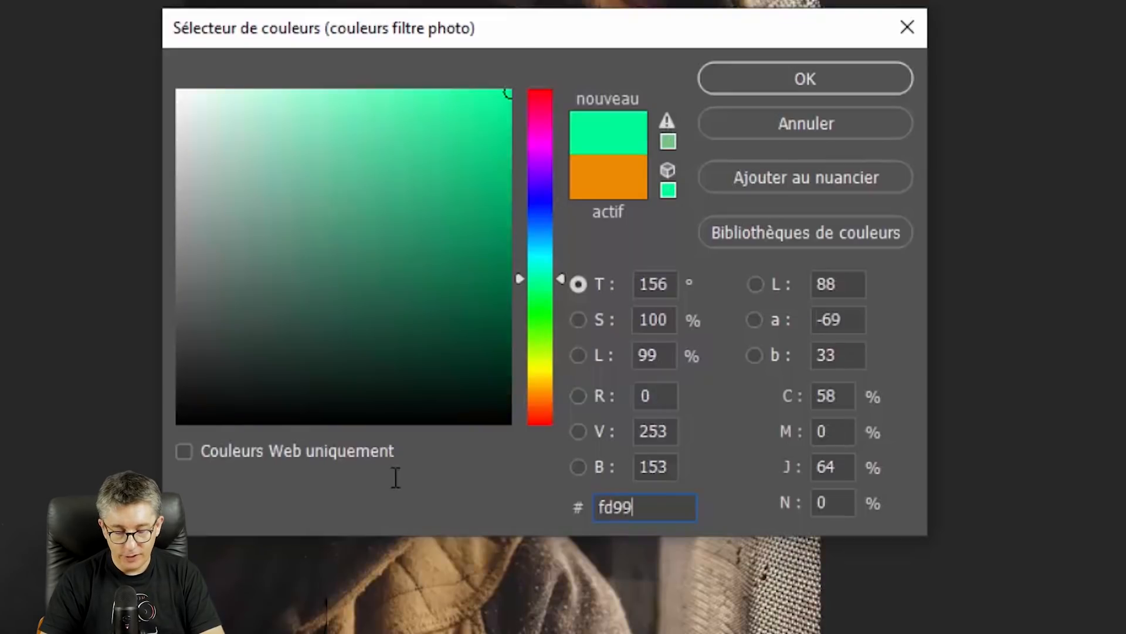
type("f4")
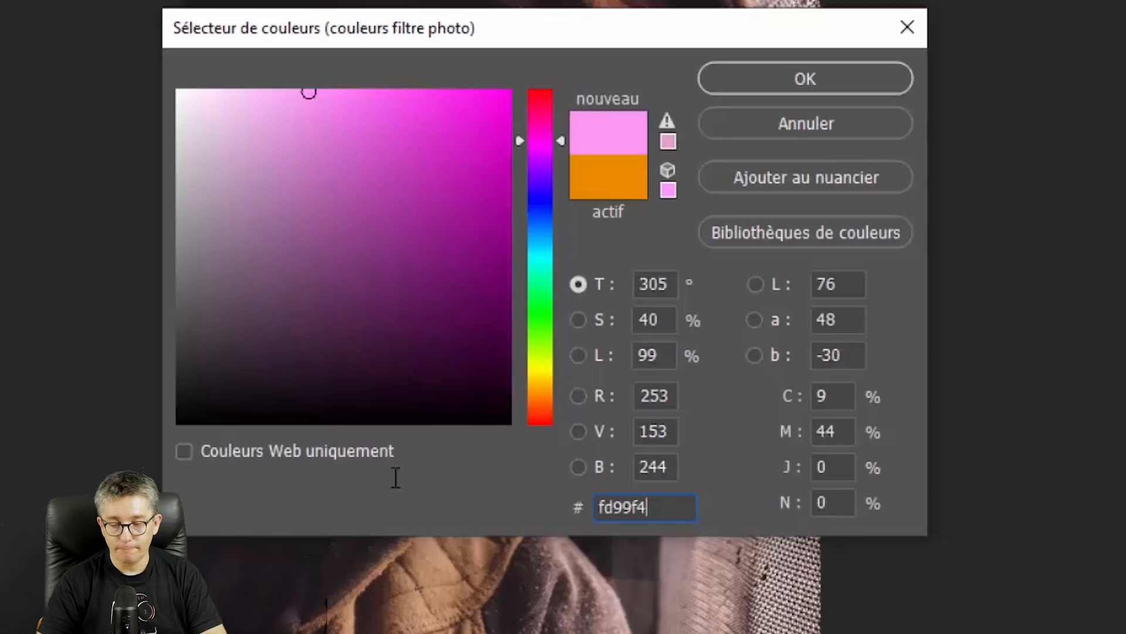
left_click(751, 80)
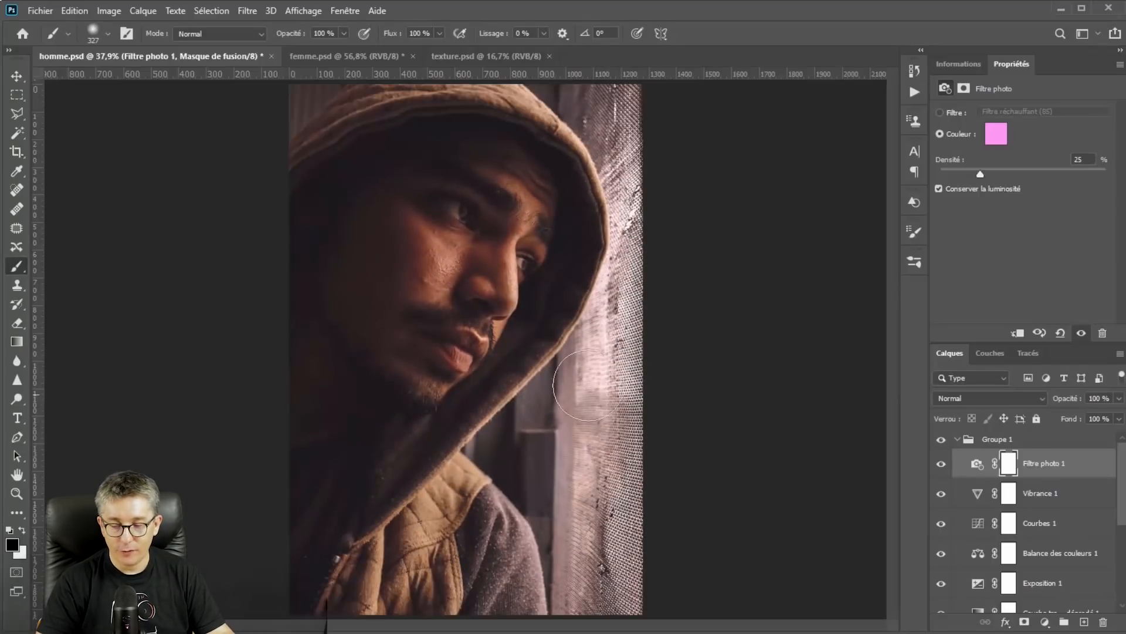
Step: Lower the Filtre photo layer's opacity to 51% and compare the portrait with and without the filter
left_click(941, 463)
left_click(941, 464)
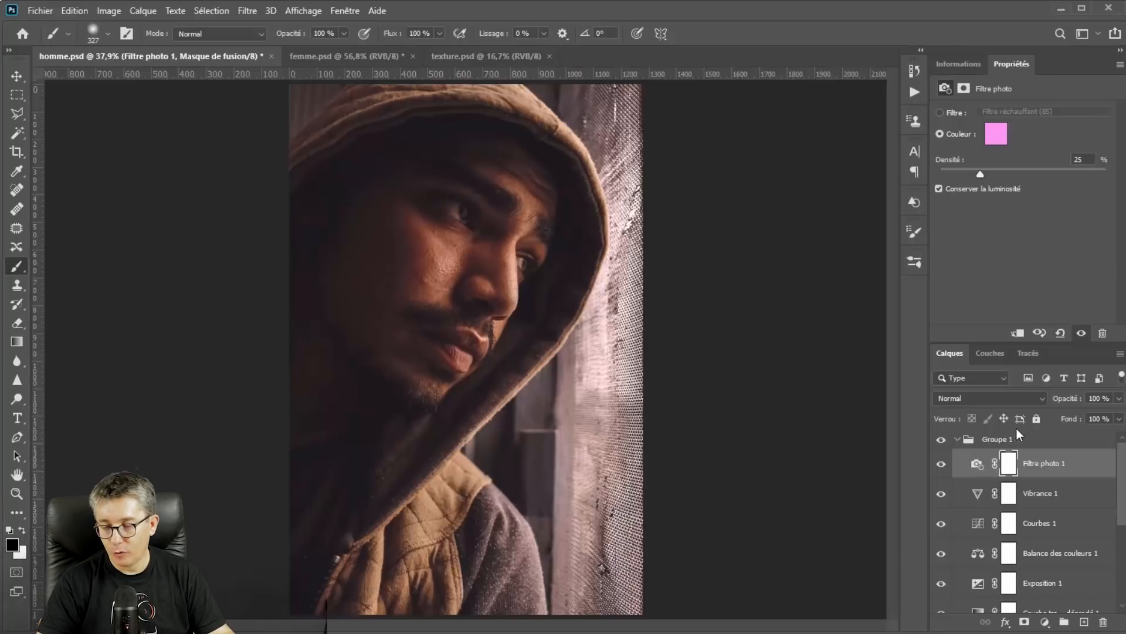
left_click_drag(1064, 403, 1028, 402)
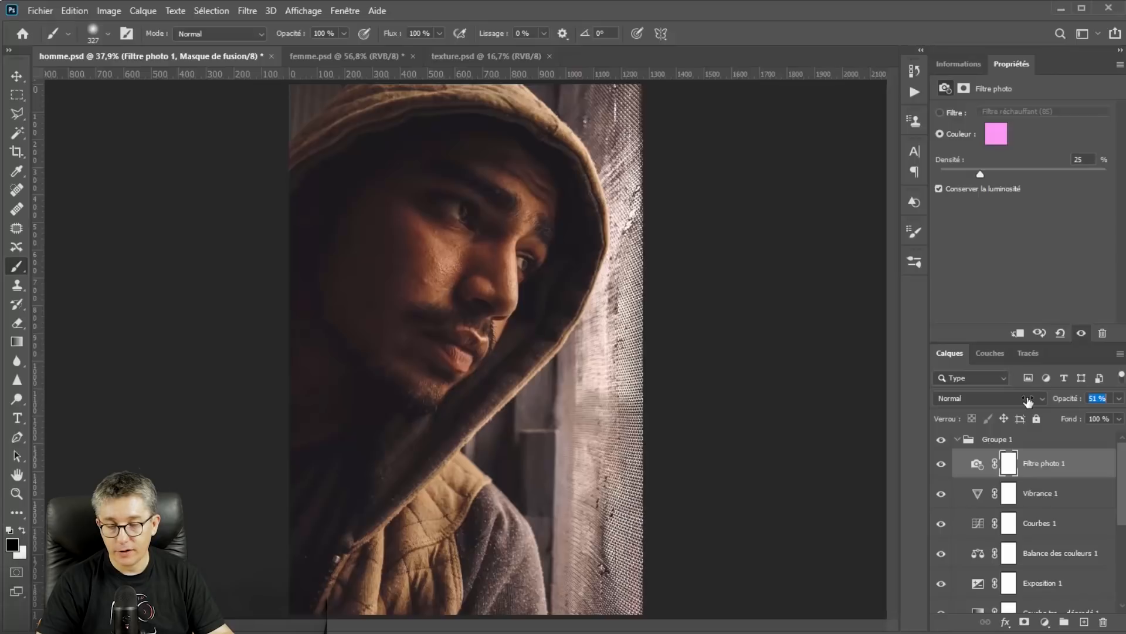
left_click(940, 465)
left_click(940, 466)
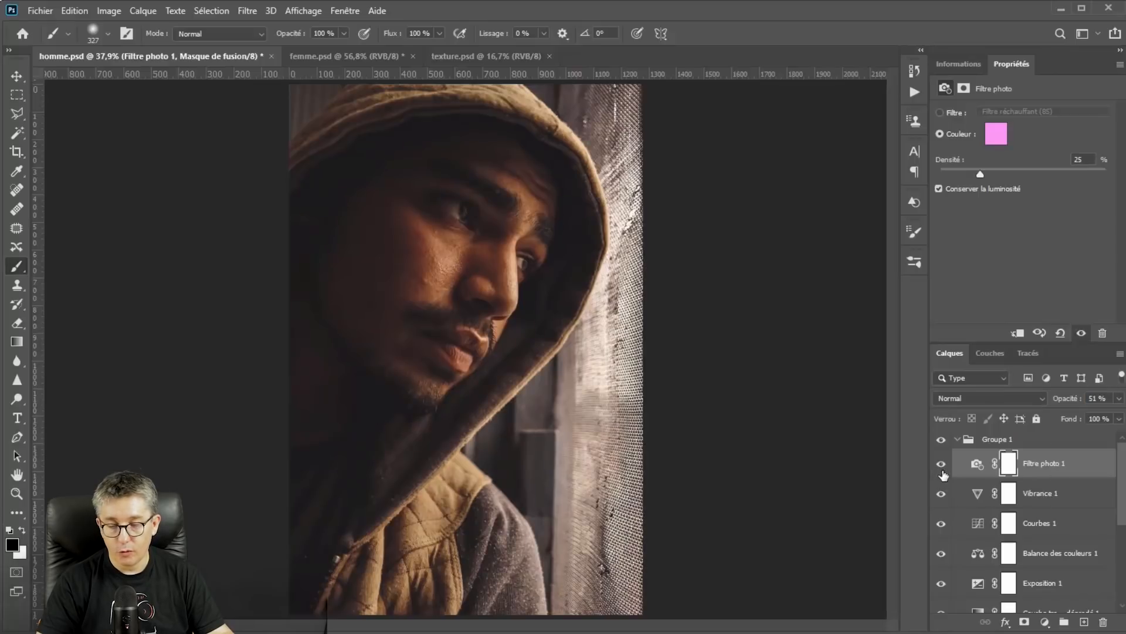
Step: Add a second Curves adjustment layer above Filtre photo, raise its RVB black point to output 25 and slightly lower the midtones
left_click(1044, 623)
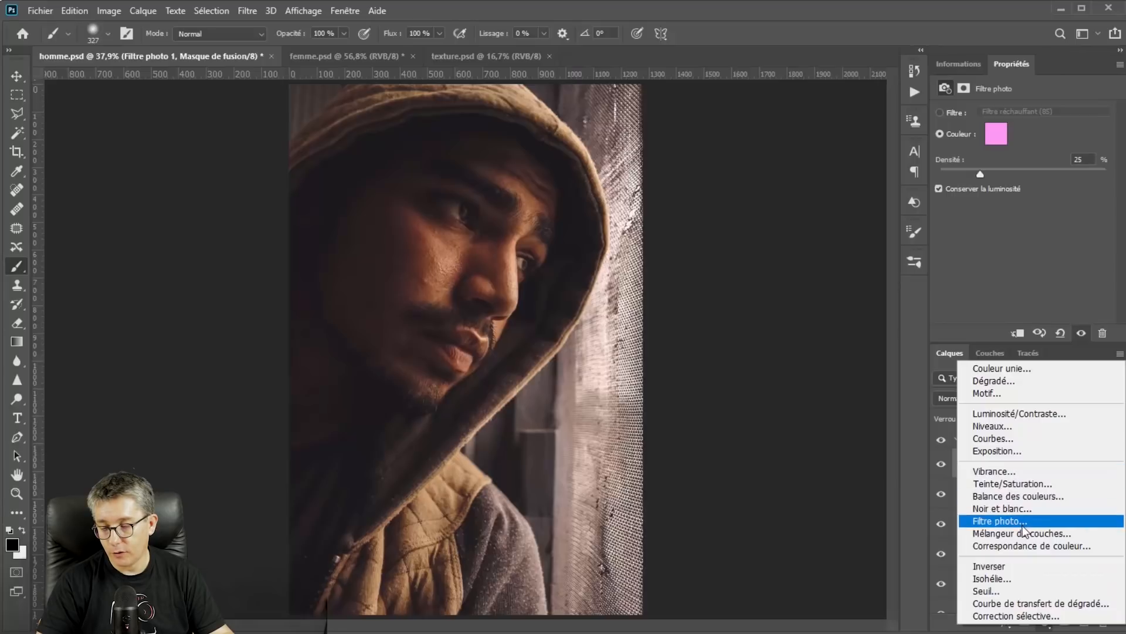
left_click(986, 438)
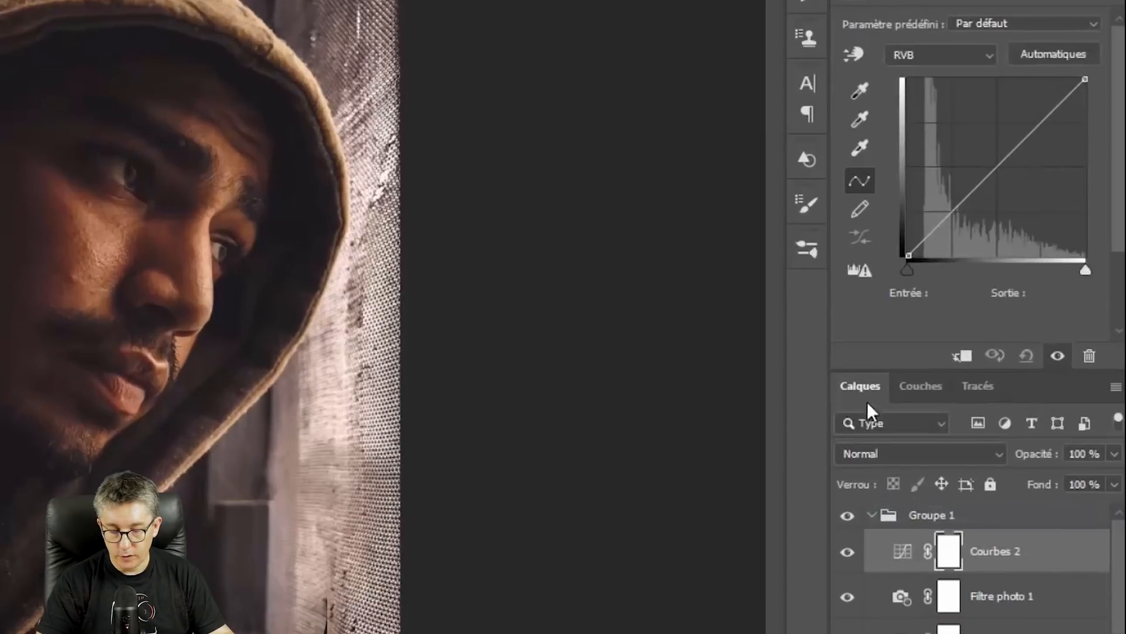
left_click_drag(893, 256, 886, 241)
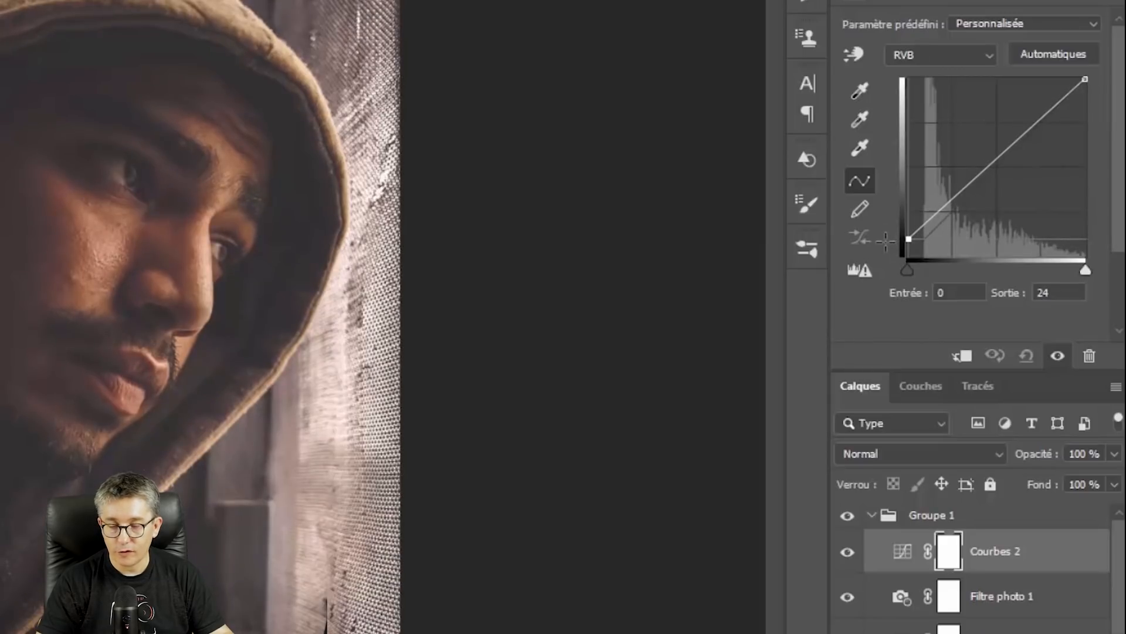
left_click_drag(885, 241, 884, 240)
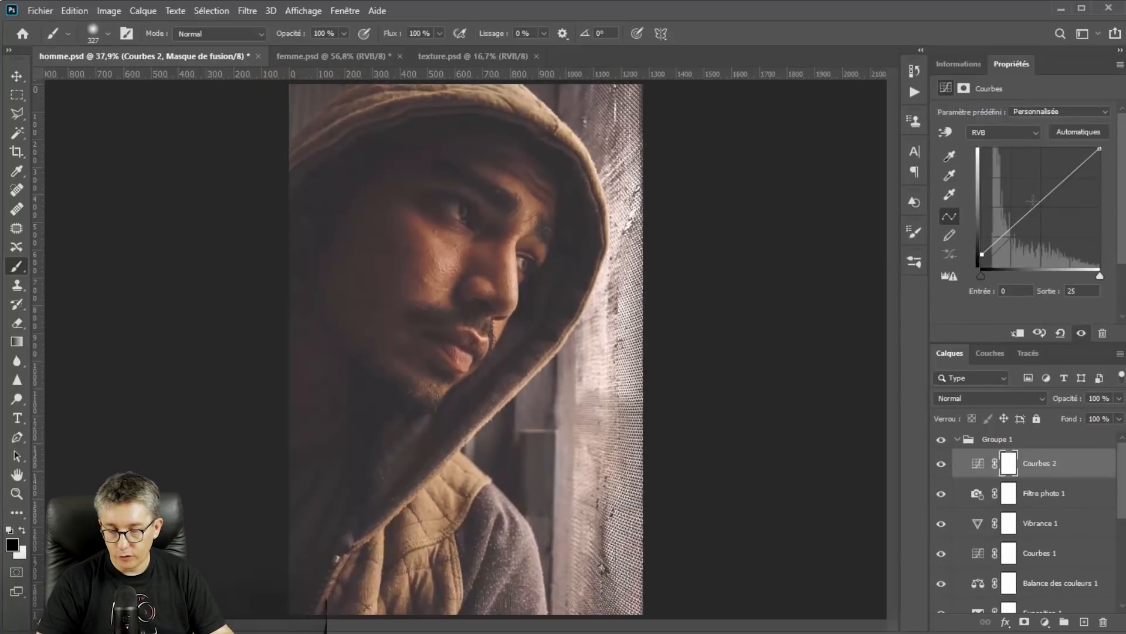
mouse_move(1036, 206)
left_mouse_down()
mouse_move(1040, 216)
mouse_move(1045, 203)
left_mouse_up()
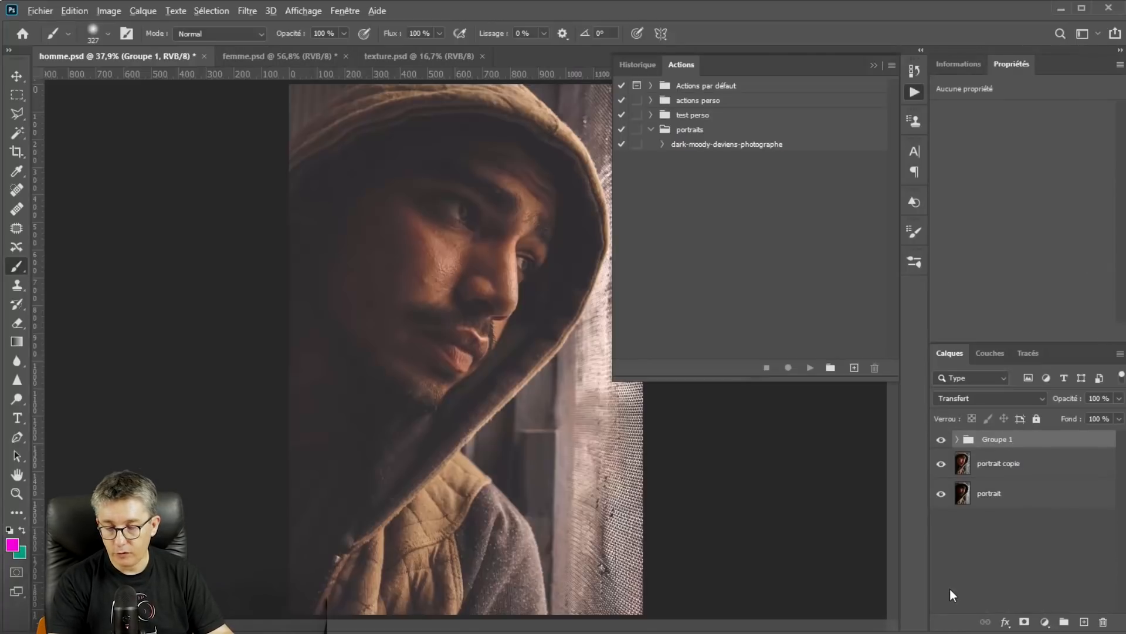
Step: Compare the untouched portrait layer with the fully graded result in homme.psd, with the Actions panel collapsed
left_click(942, 496, "alt")
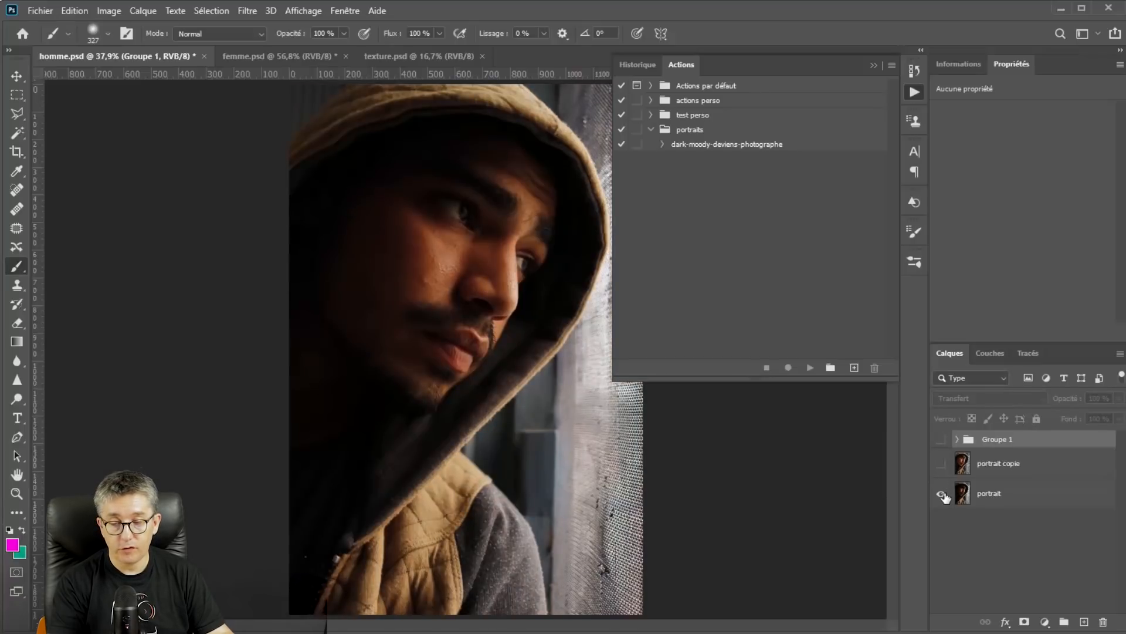
left_click(912, 91)
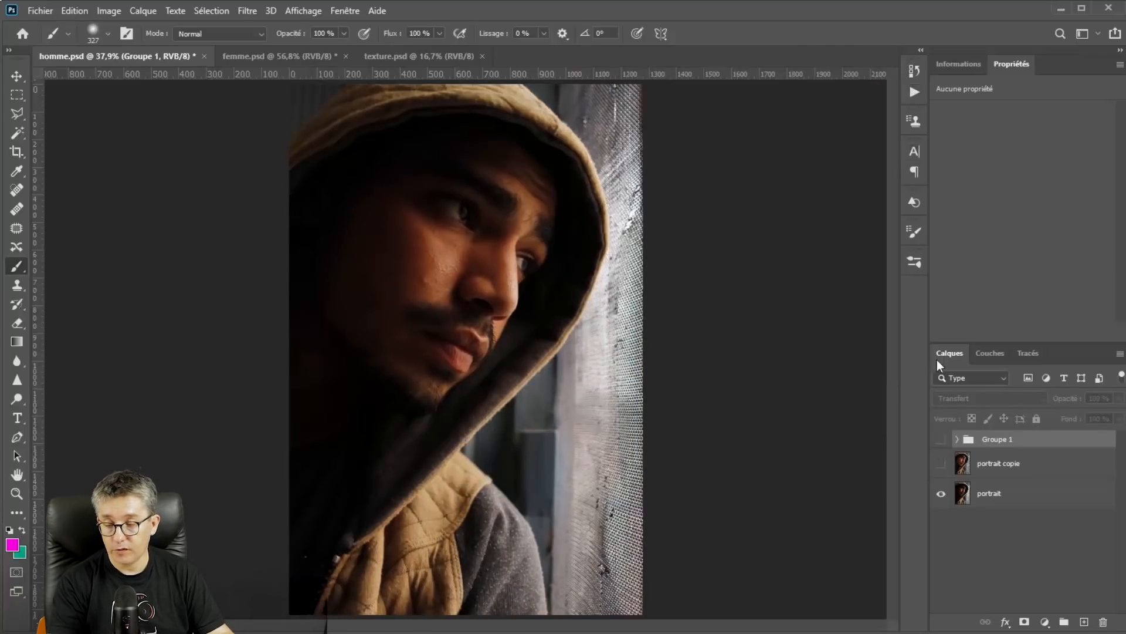
left_click(941, 496, "alt")
left_click(941, 496, "alt")
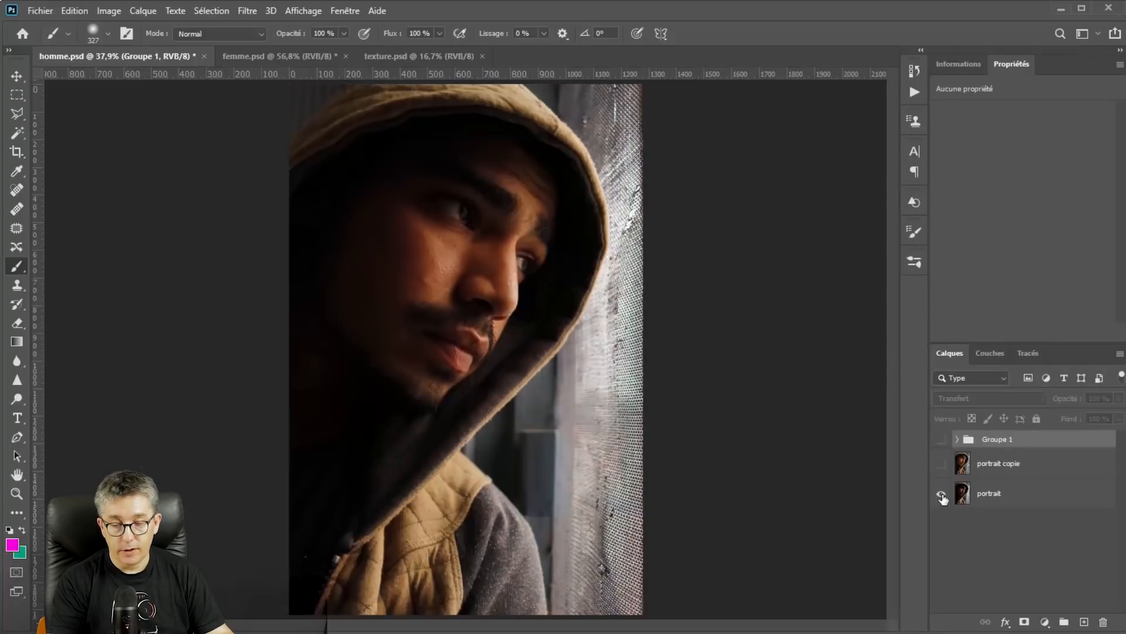
left_click(941, 496, "alt")
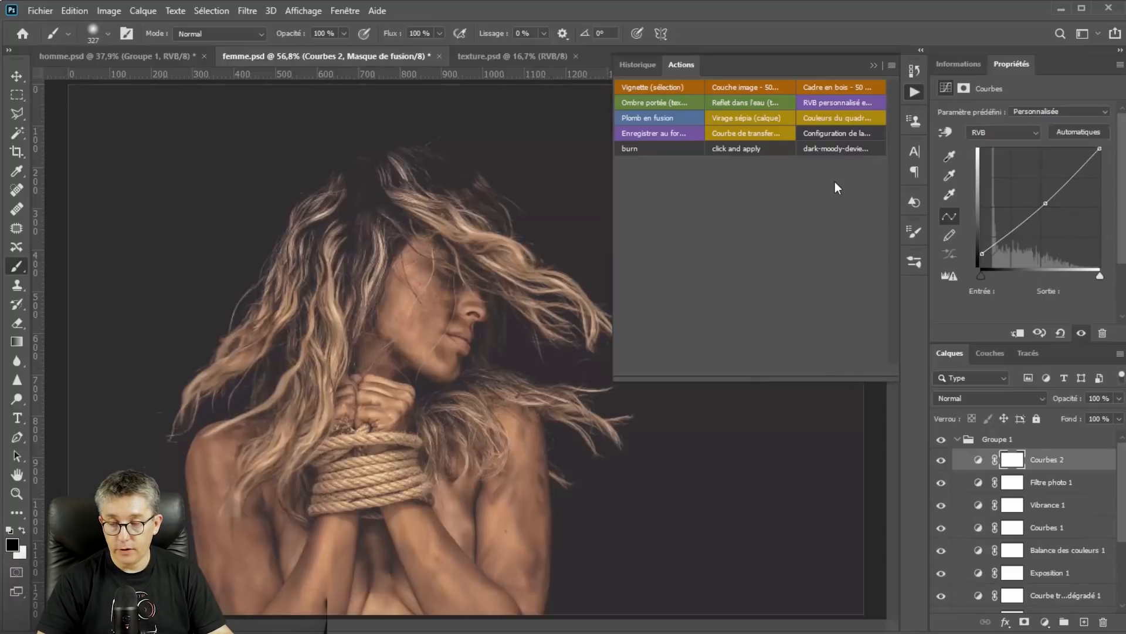
Step: Compare the woman's original background, the Calque 1 copy and the full grading of Groupe 1 in femme.psd
left_click(914, 91)
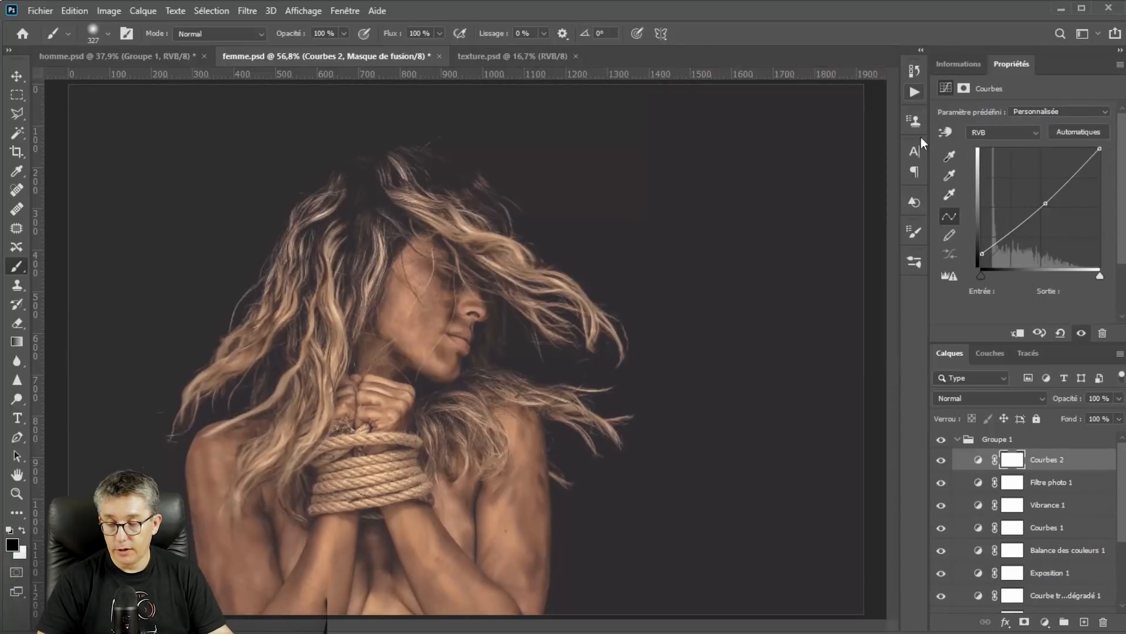
left_click(958, 440)
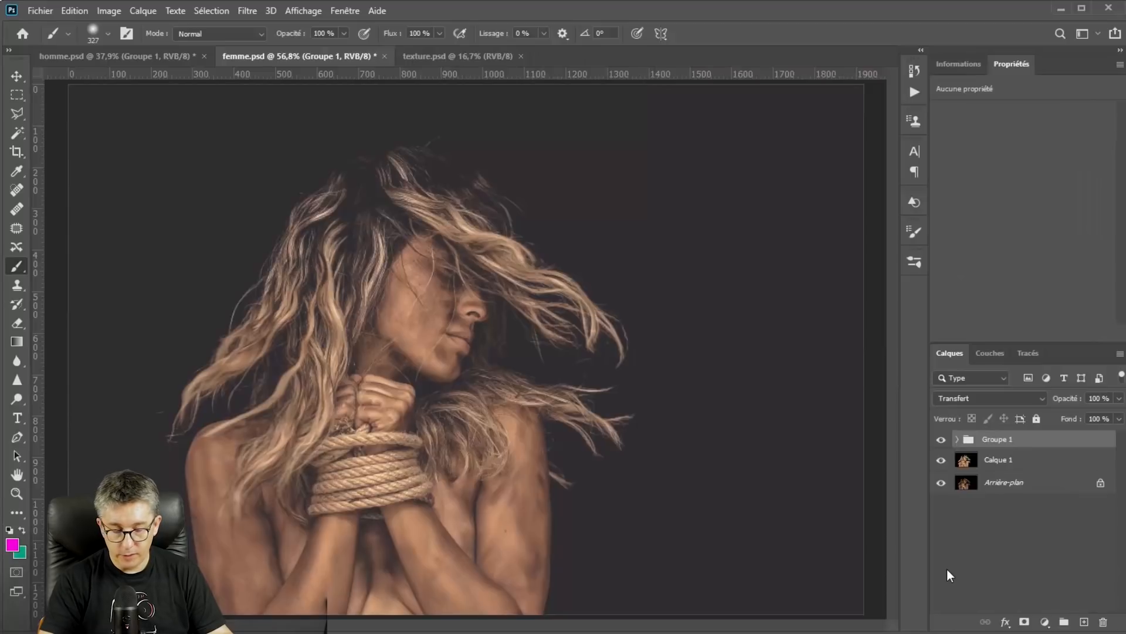
left_click(942, 483, "alt")
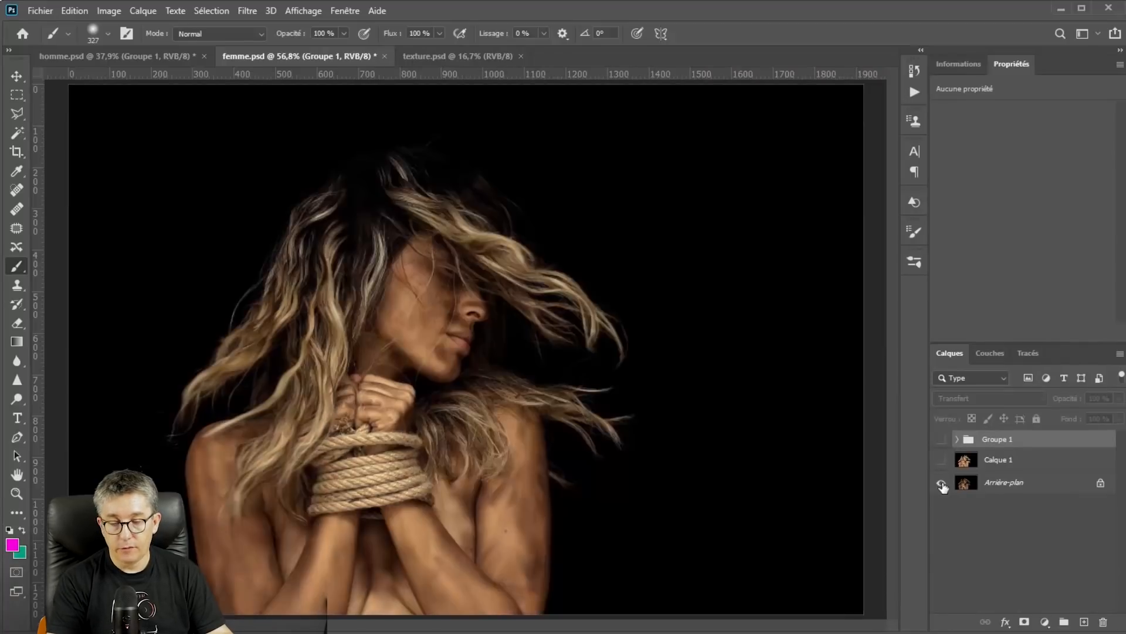
left_click(942, 483, "alt")
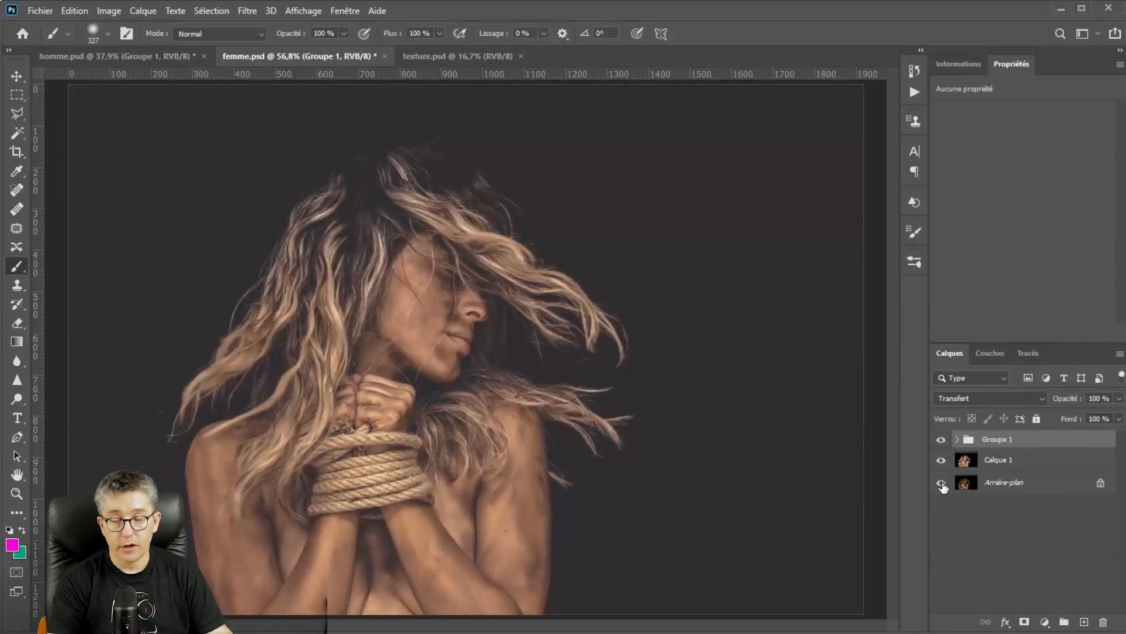
left_click(942, 483, "alt")
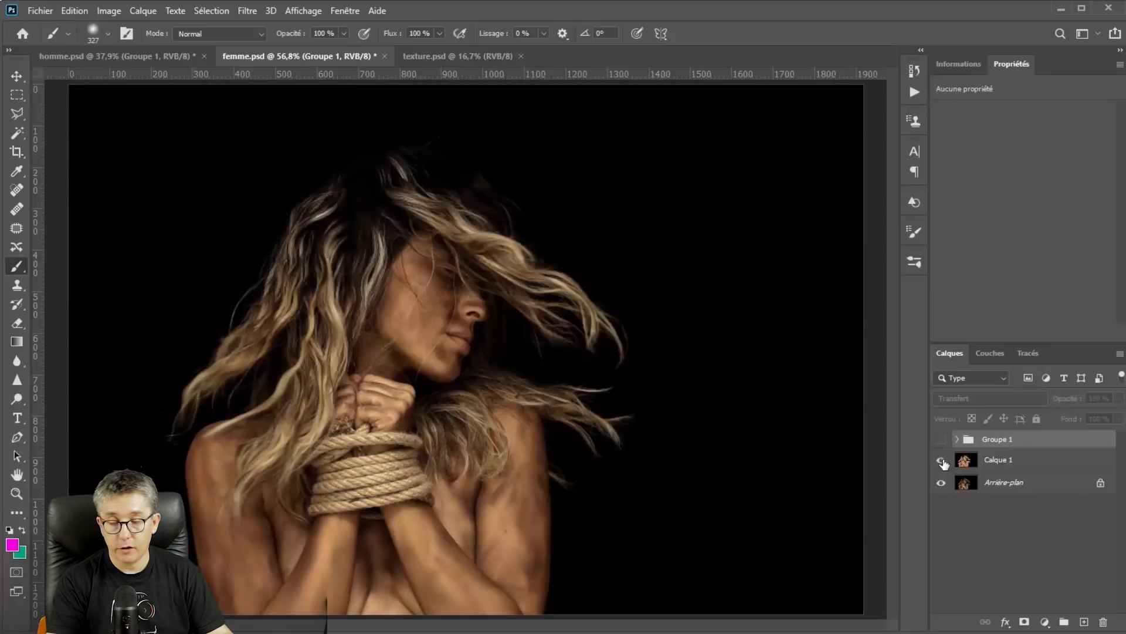
left_click(941, 461)
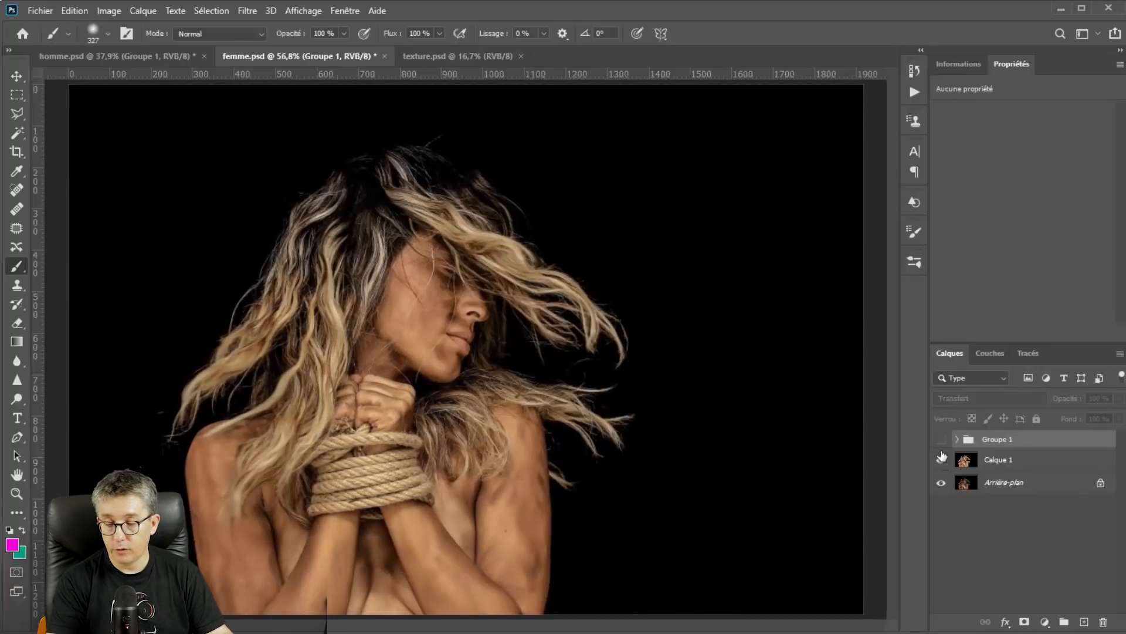
left_click(942, 439)
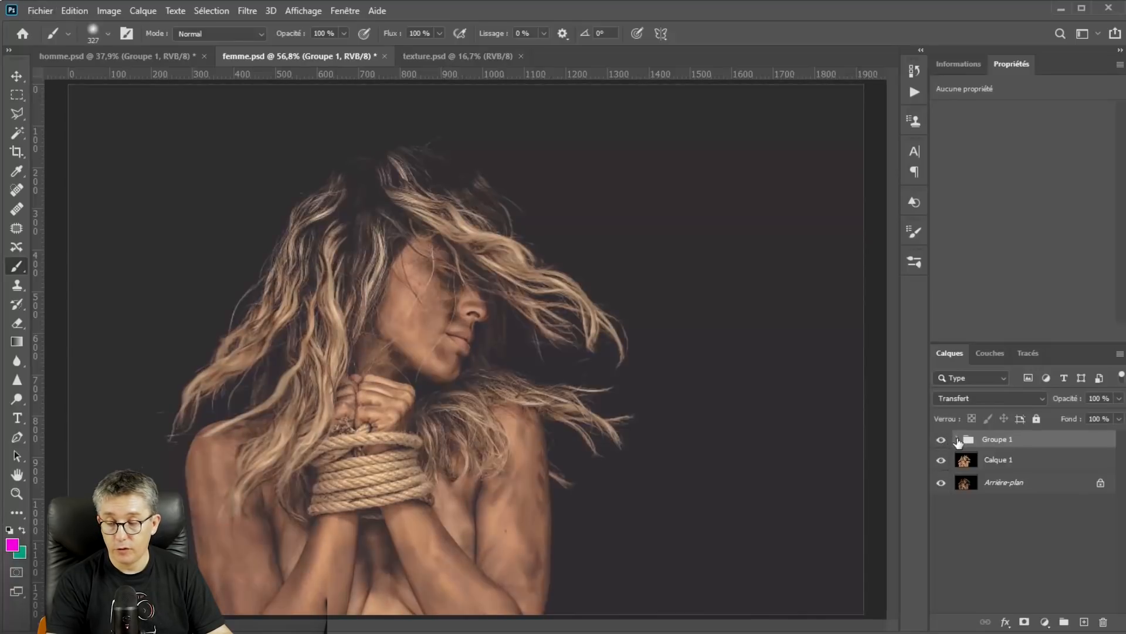
Step: Review the adjustment layers inside femme.psd's Groupe 1 and look at the homme.psd result against femme.psd
left_click(955, 440)
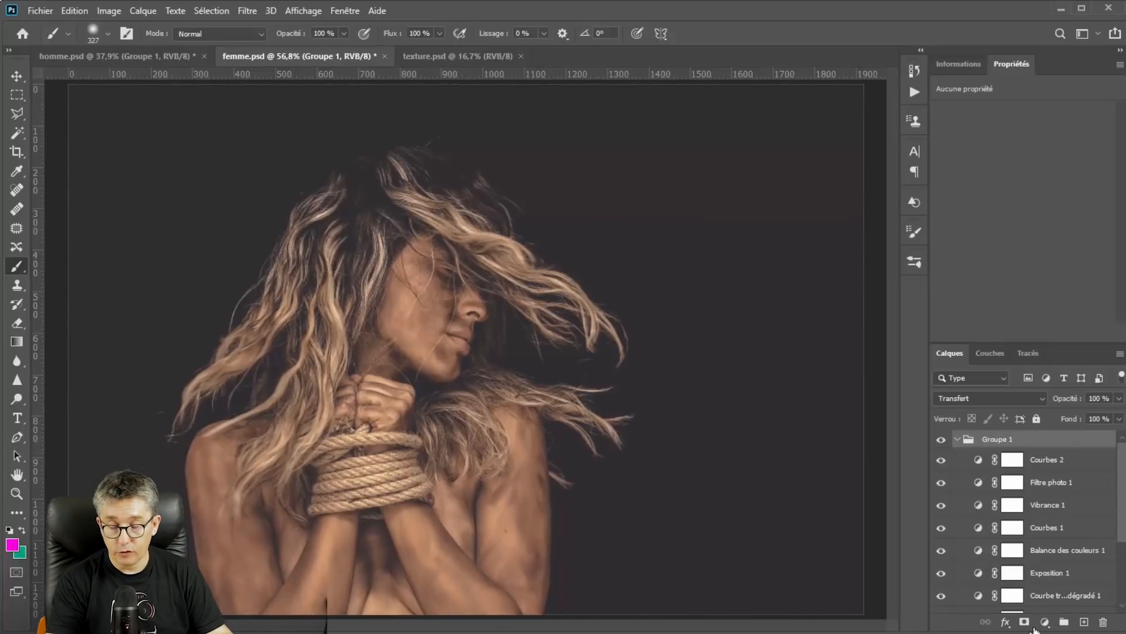
left_click(958, 440)
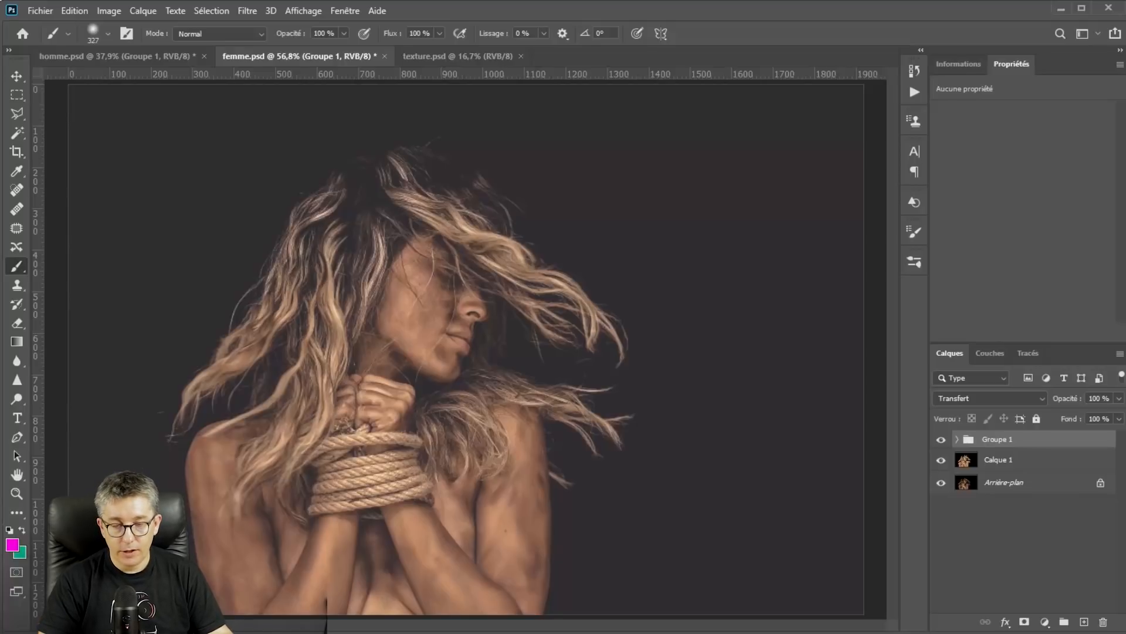
left_click(115, 63)
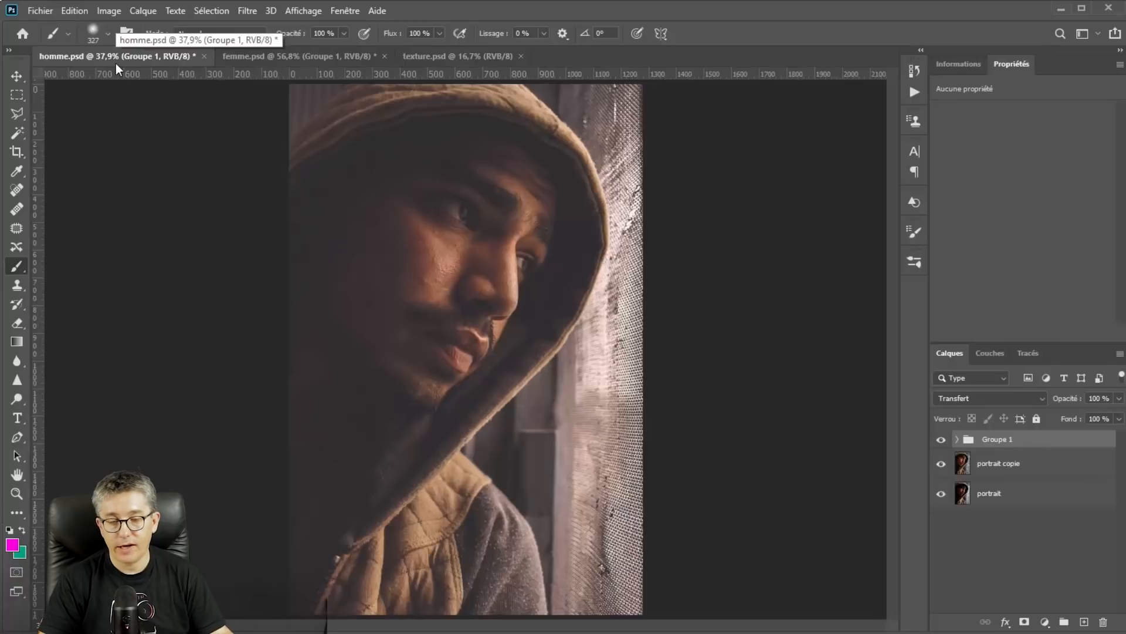
left_click(290, 56)
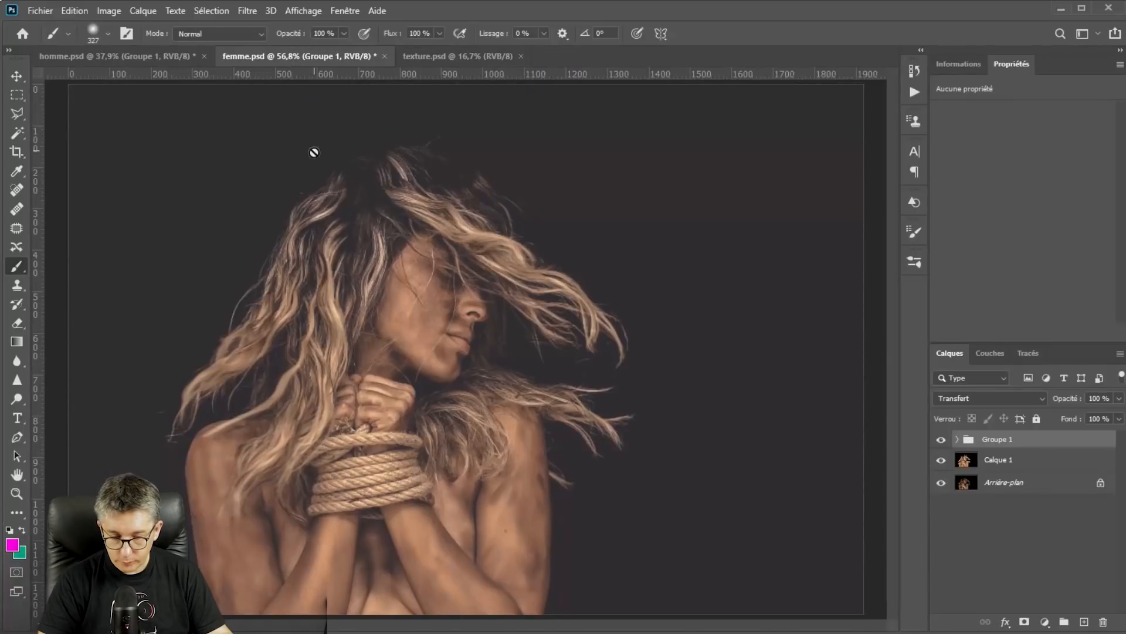
Step: Switch to texture.psd and show the Actions panel as an expandable list with Mode Bouton turned off
left_click(438, 58)
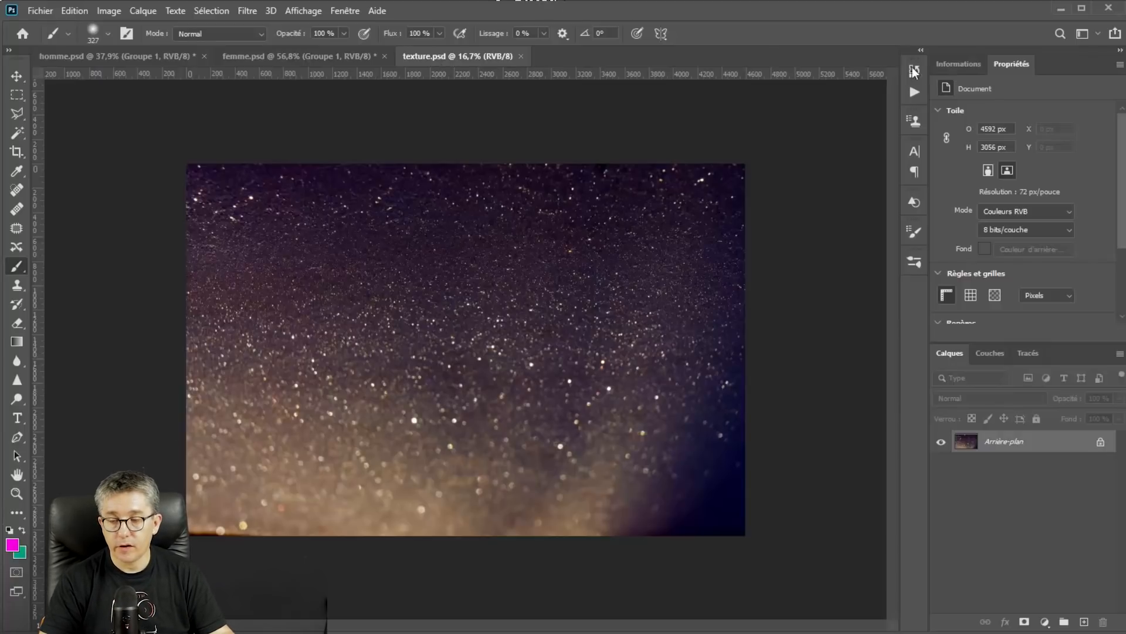
left_click(914, 92)
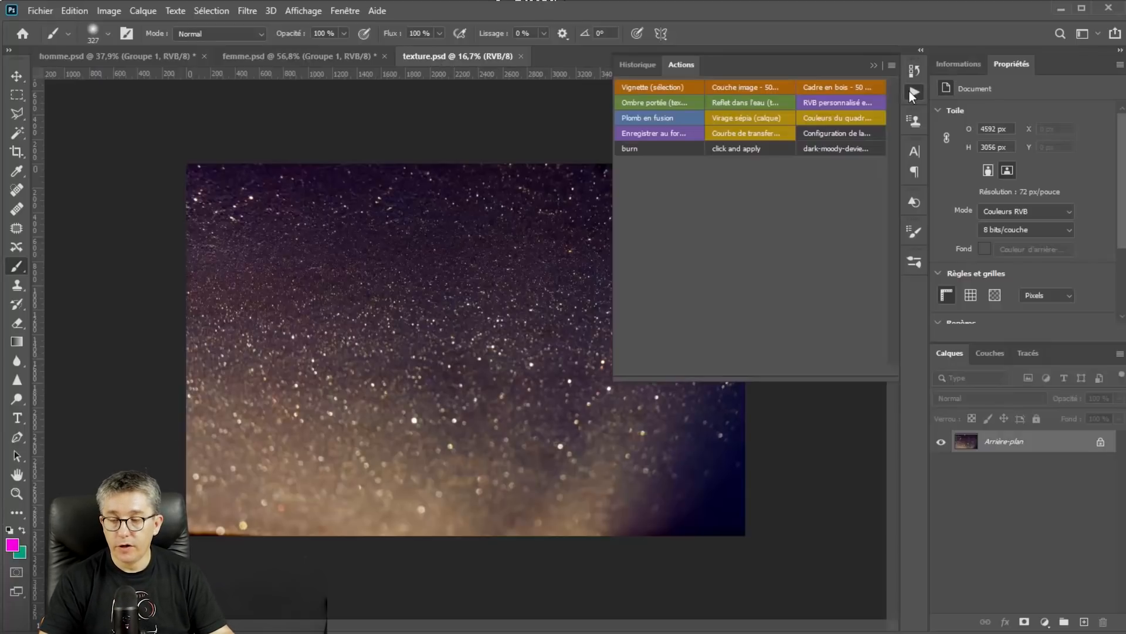
left_click(891, 66)
left_click(939, 70)
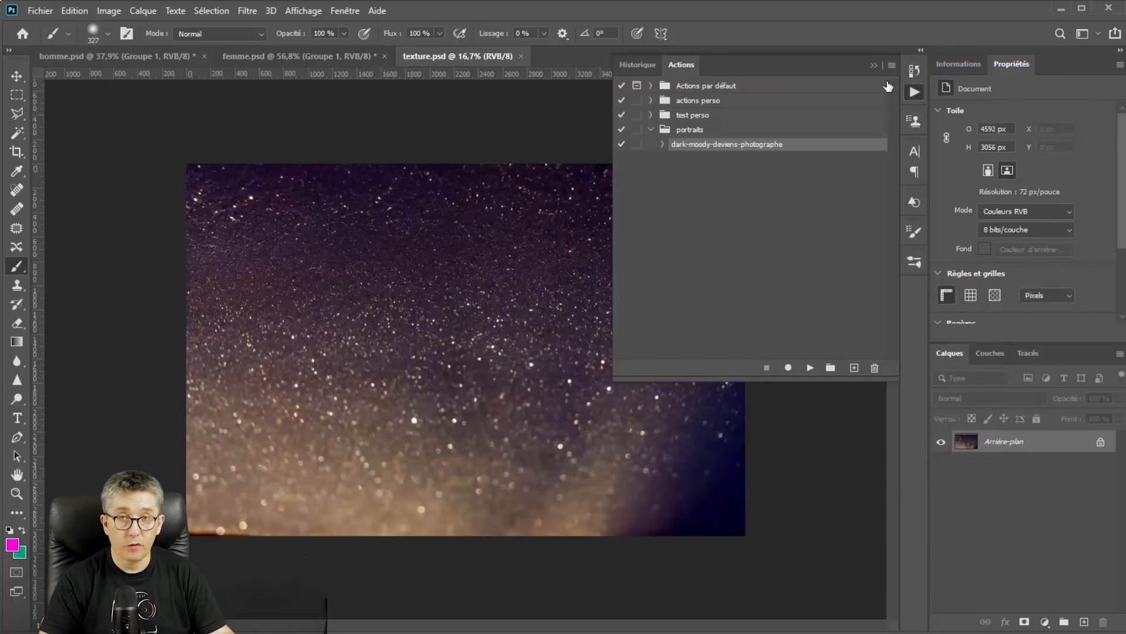
Step: Select deviens-photographe-dark-moody.atn in the photoshop-dark-moody action folder for loading, cancel the load and collapse the Actions panel
left_click(891, 62)
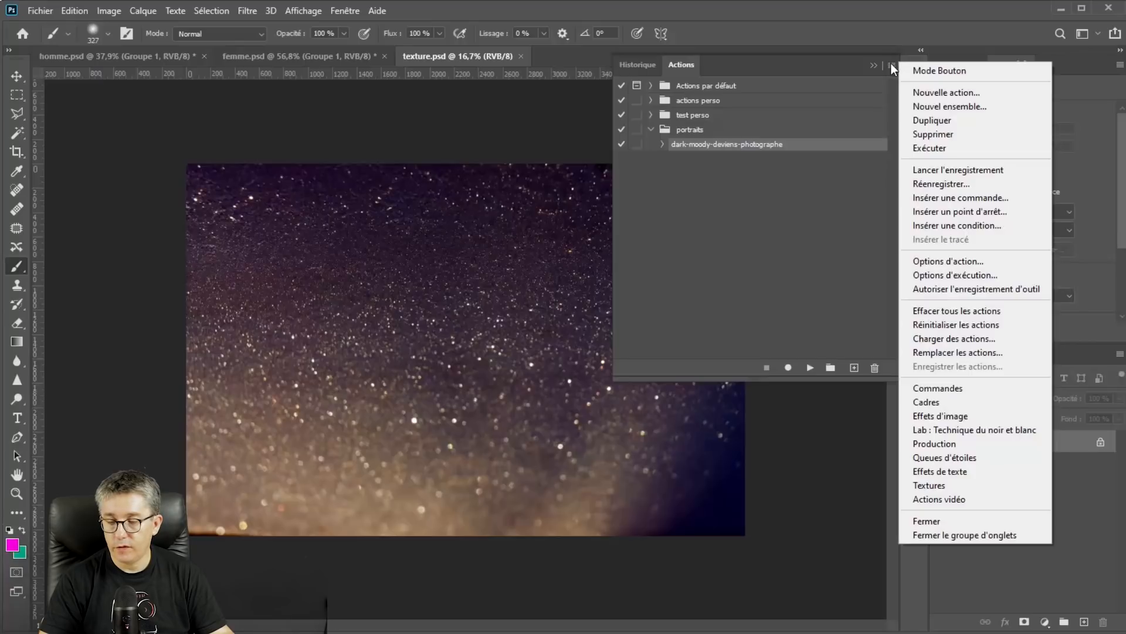
left_click(954, 340)
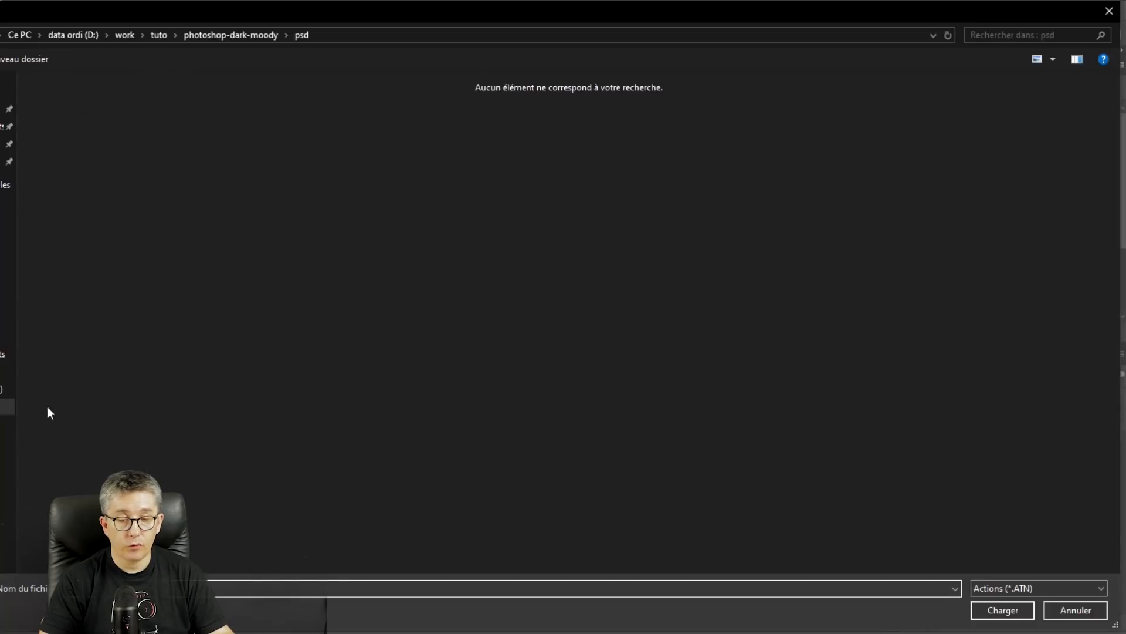
left_click(227, 34)
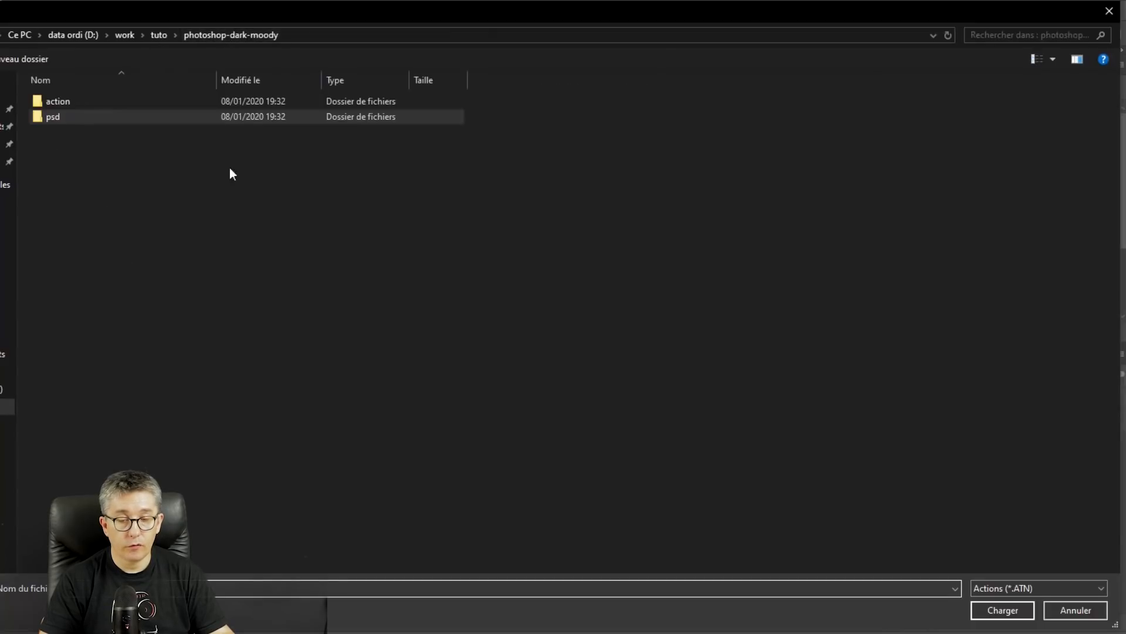
double_click(38, 100)
left_click(79, 97)
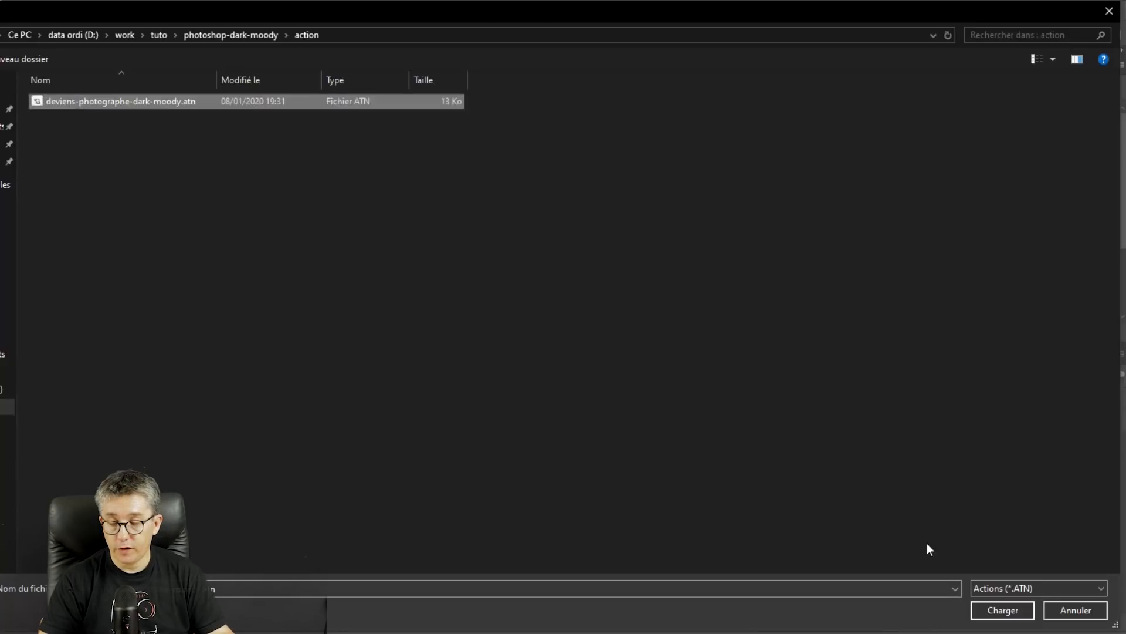
left_click(1073, 610)
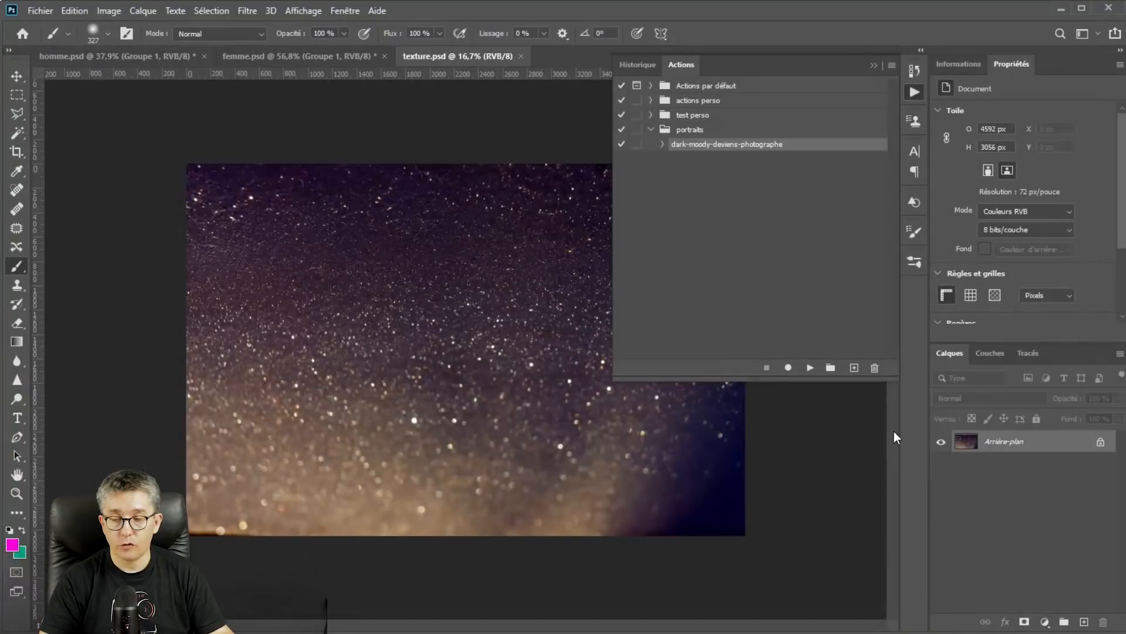
left_click(915, 92)
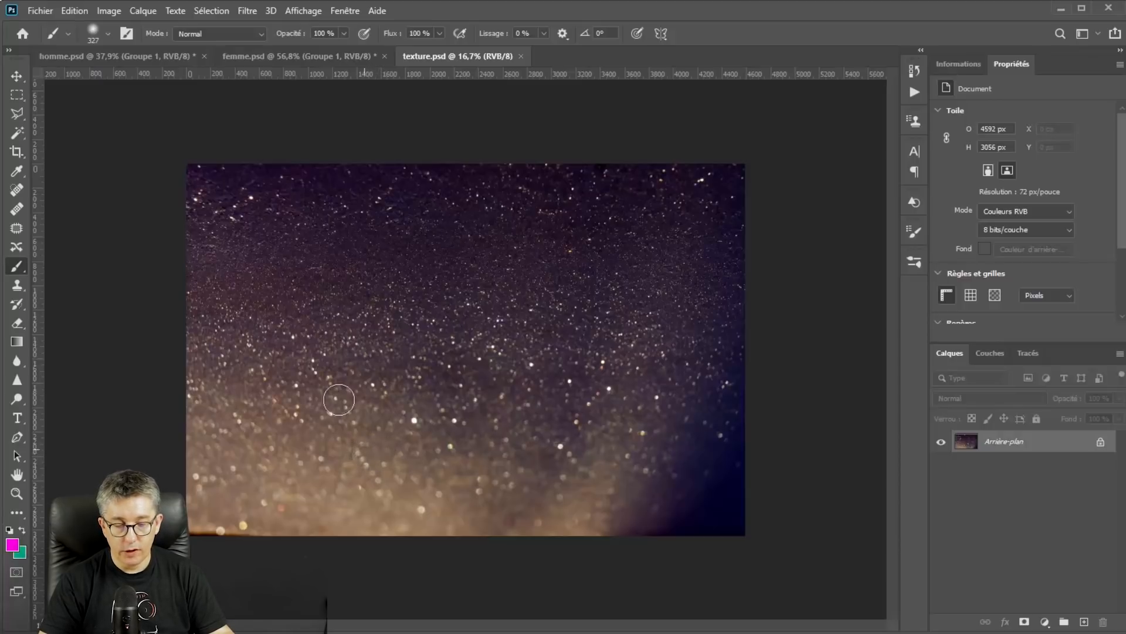
Step: Define the starry texture image as a pattern named dark moody
left_click(74, 10)
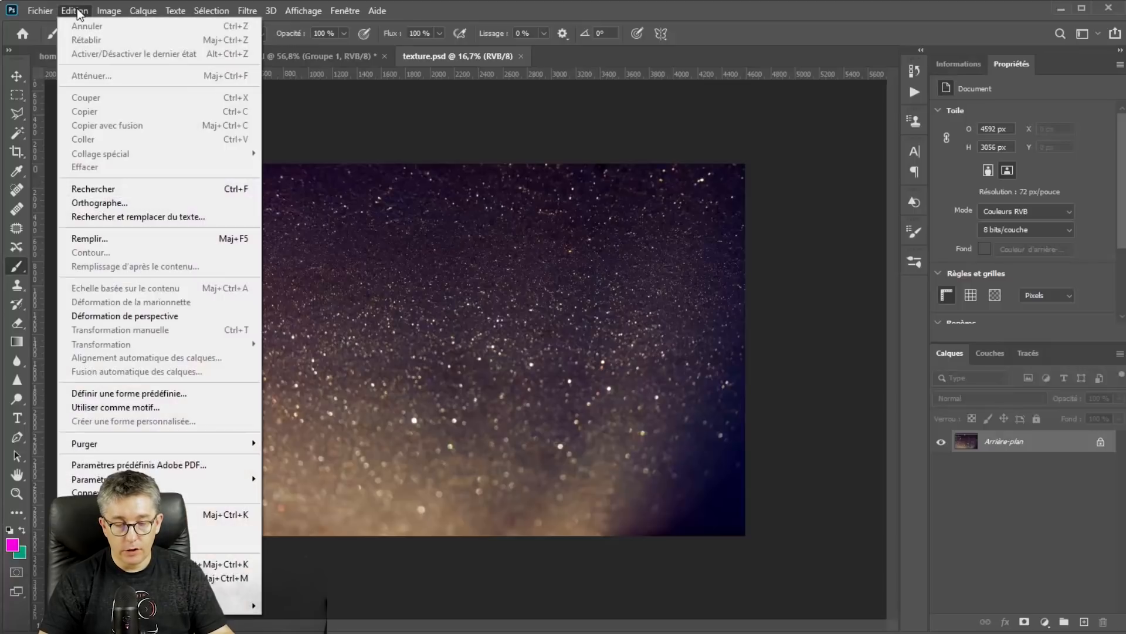
left_click(156, 406)
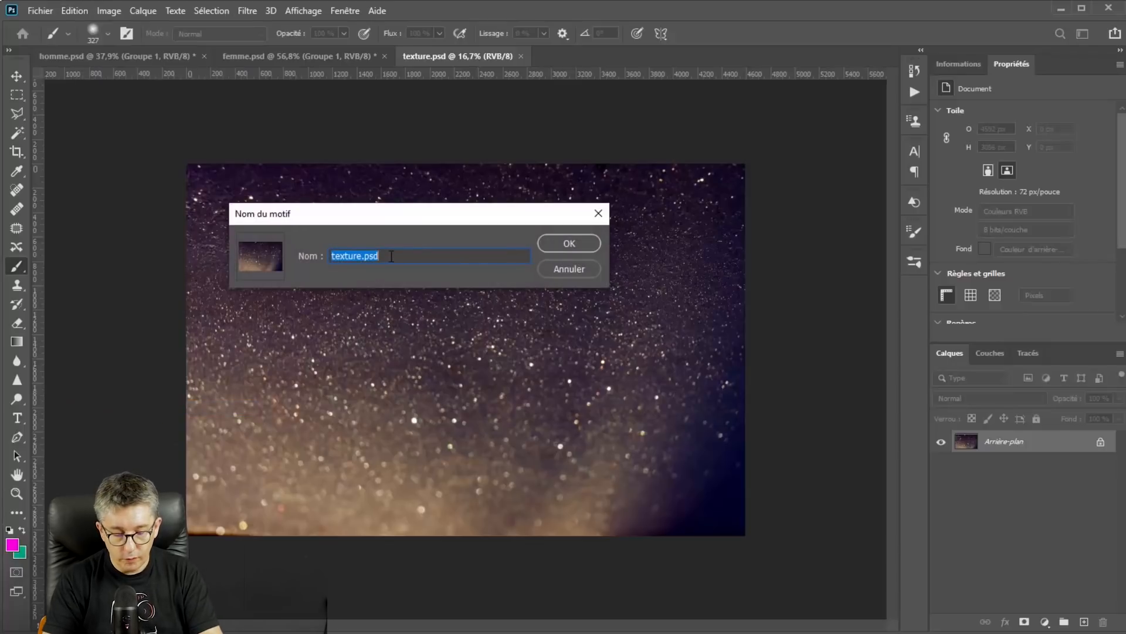
type("dark moody")
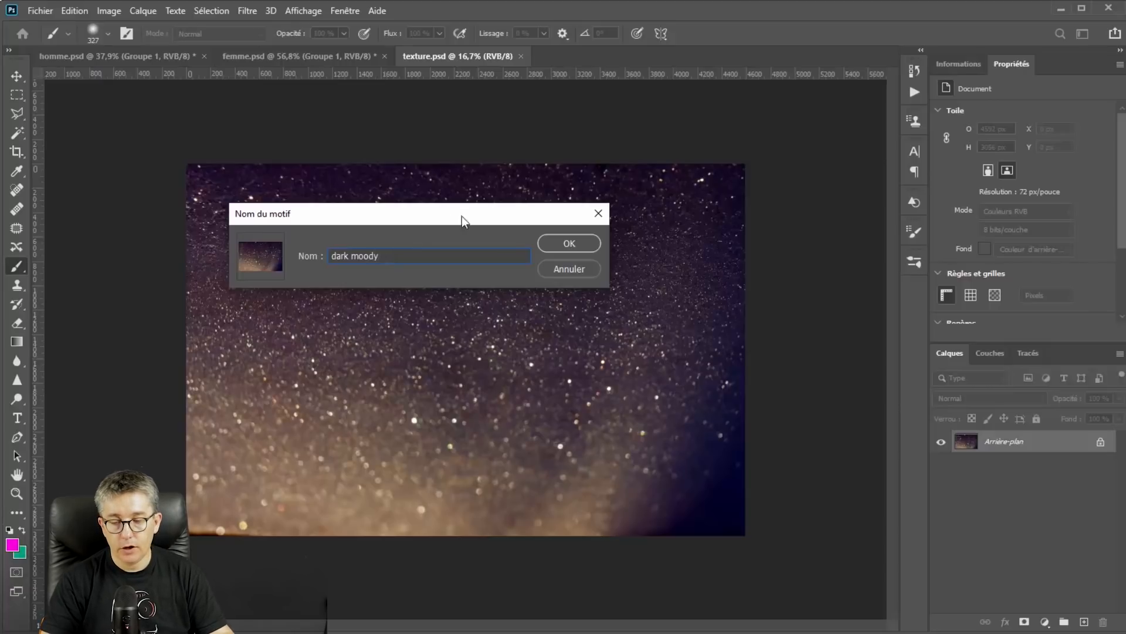
left_click(549, 248)
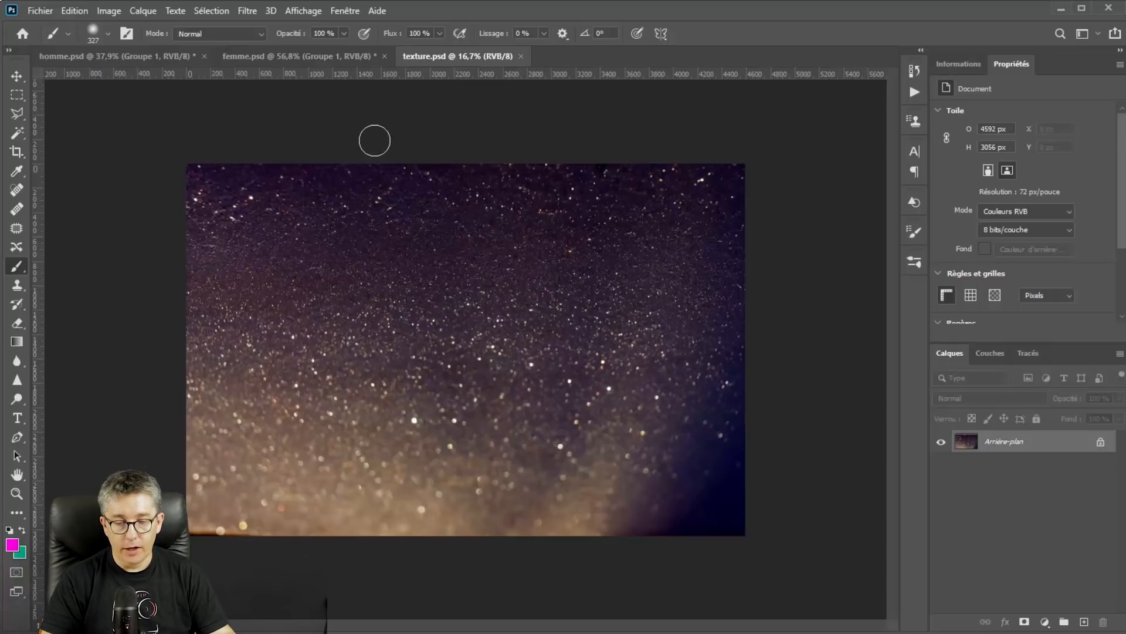
Step: In femme.psd, stamp all visible layers into a new pixel layer above Groupe 1
left_click(334, 59)
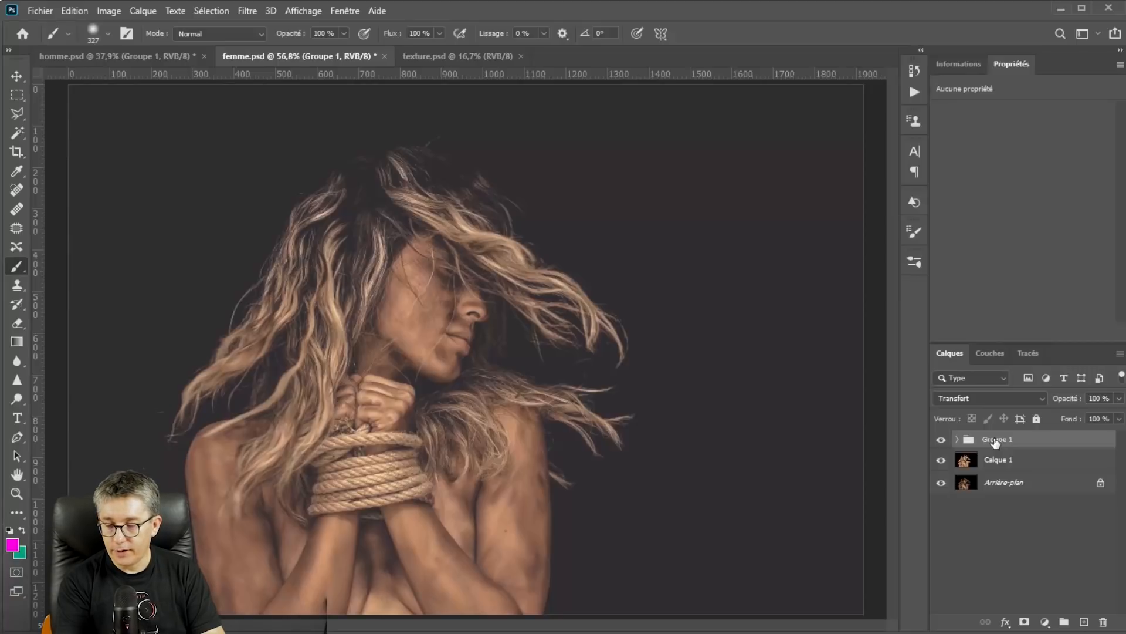
key("ctrl+alt+shift+e")
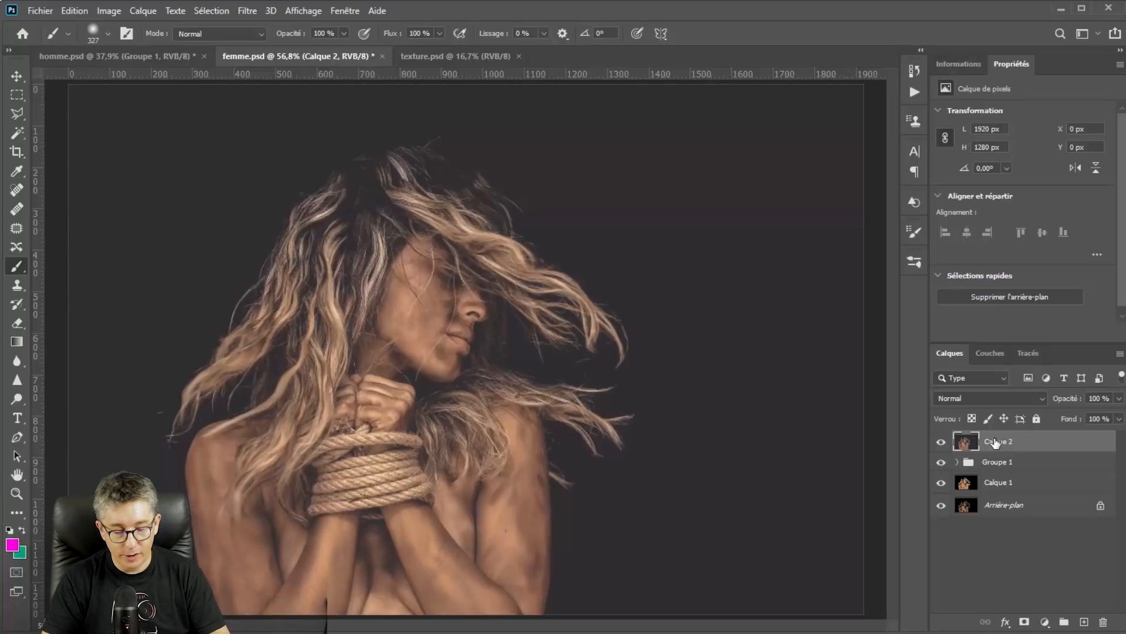
key("Delete")
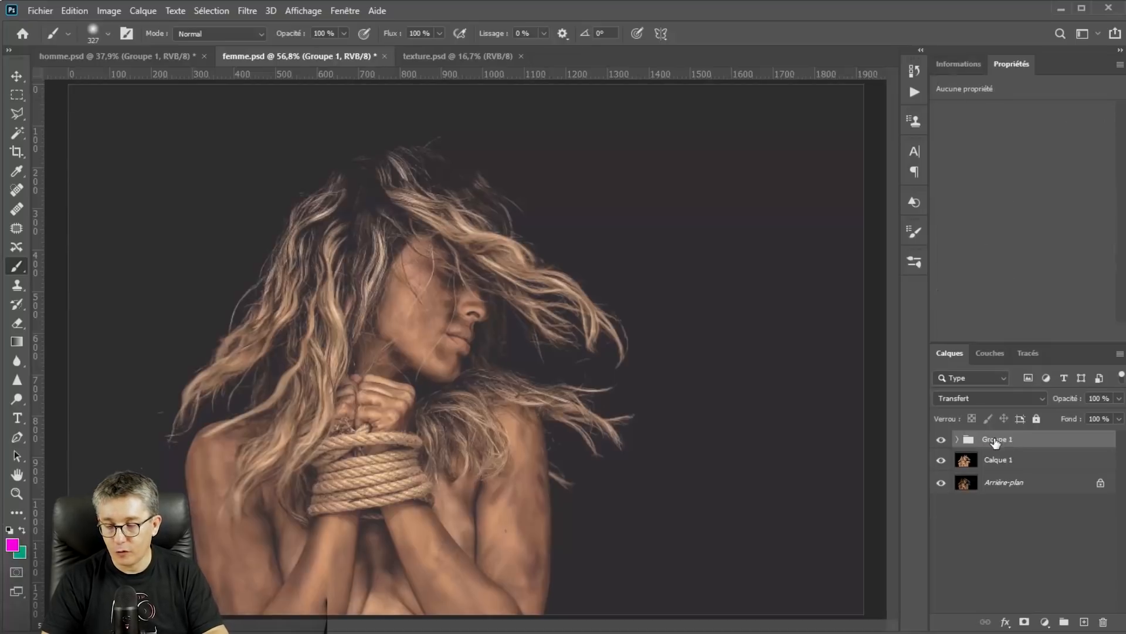
left_click(1084, 622)
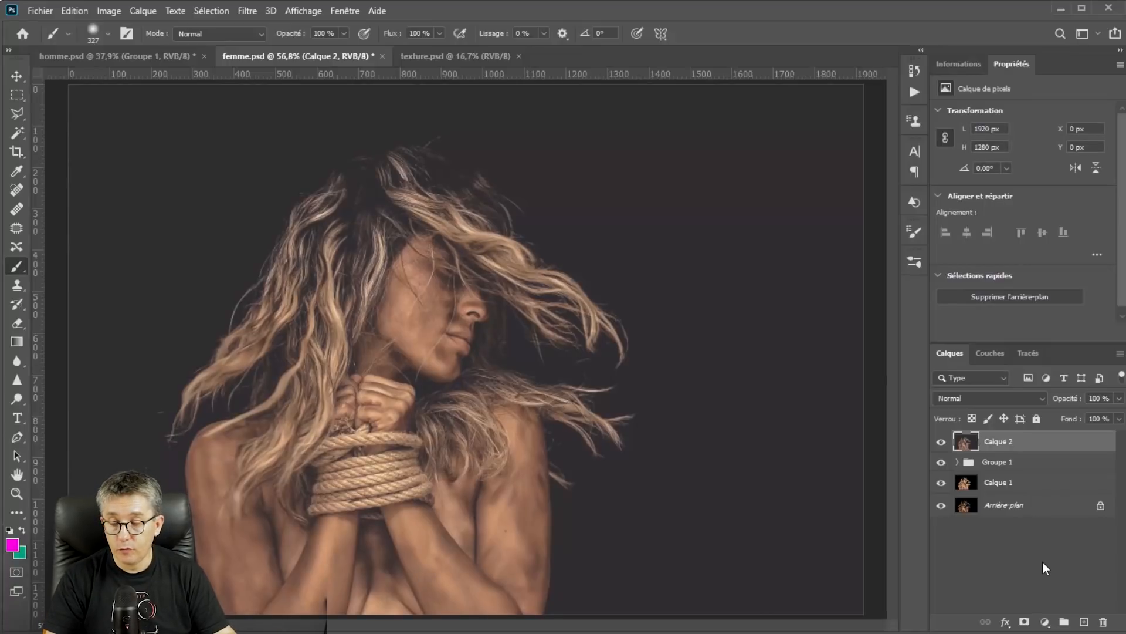
key("Delete")
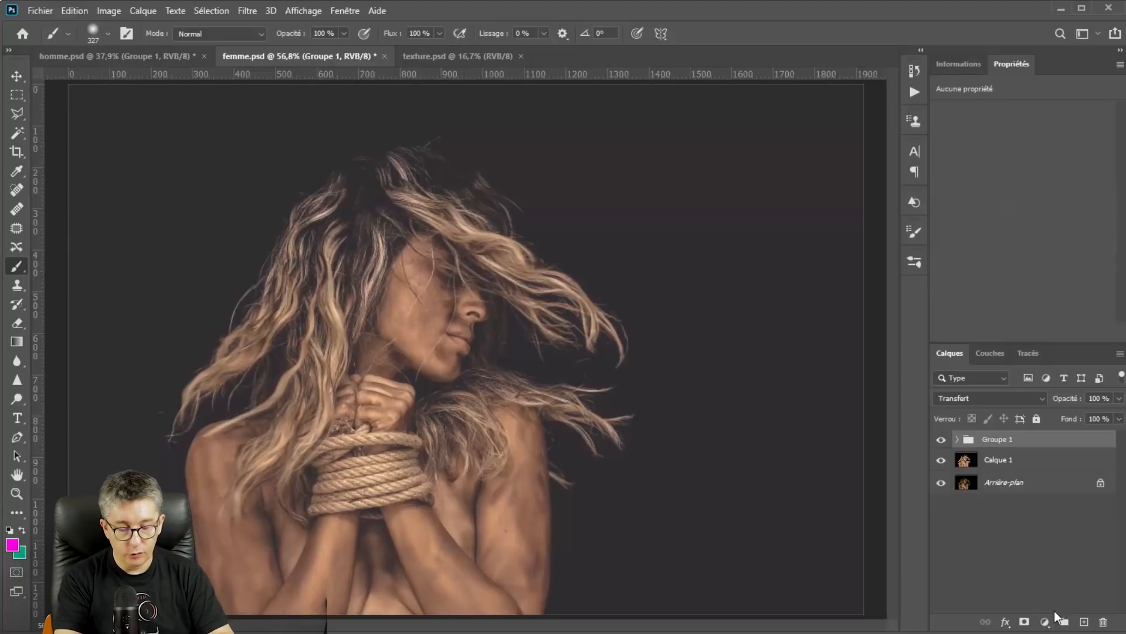
key("ctrl+z")
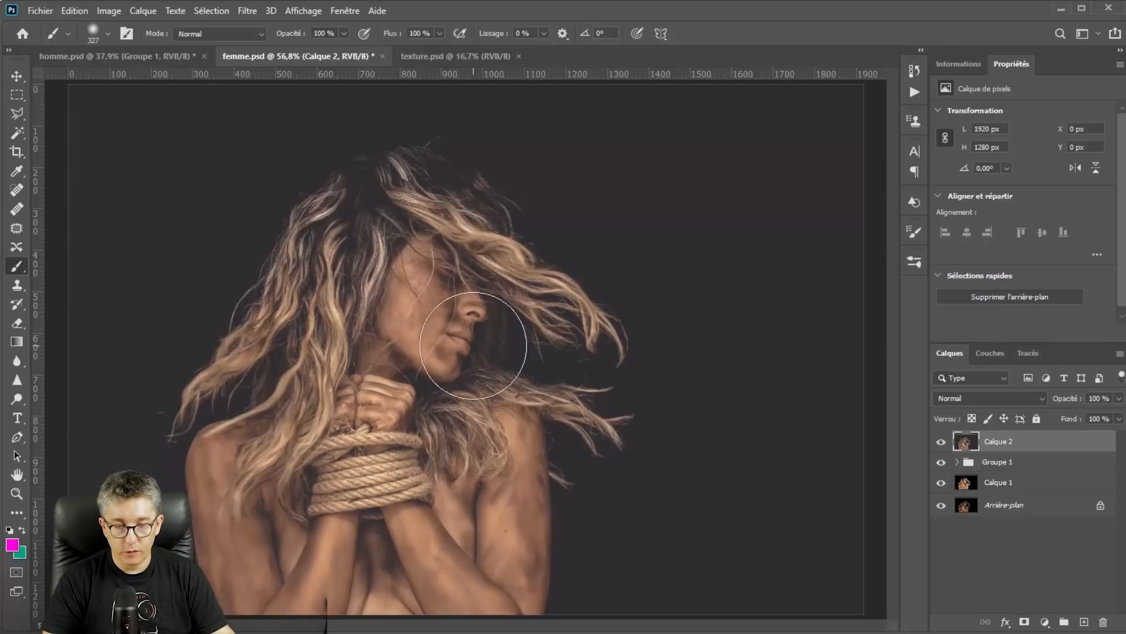
Step: Fill Calque 2 with the dark moody custom pattern at 100 % opacity and set the layer's blend mode to Superposition
left_click(75, 9)
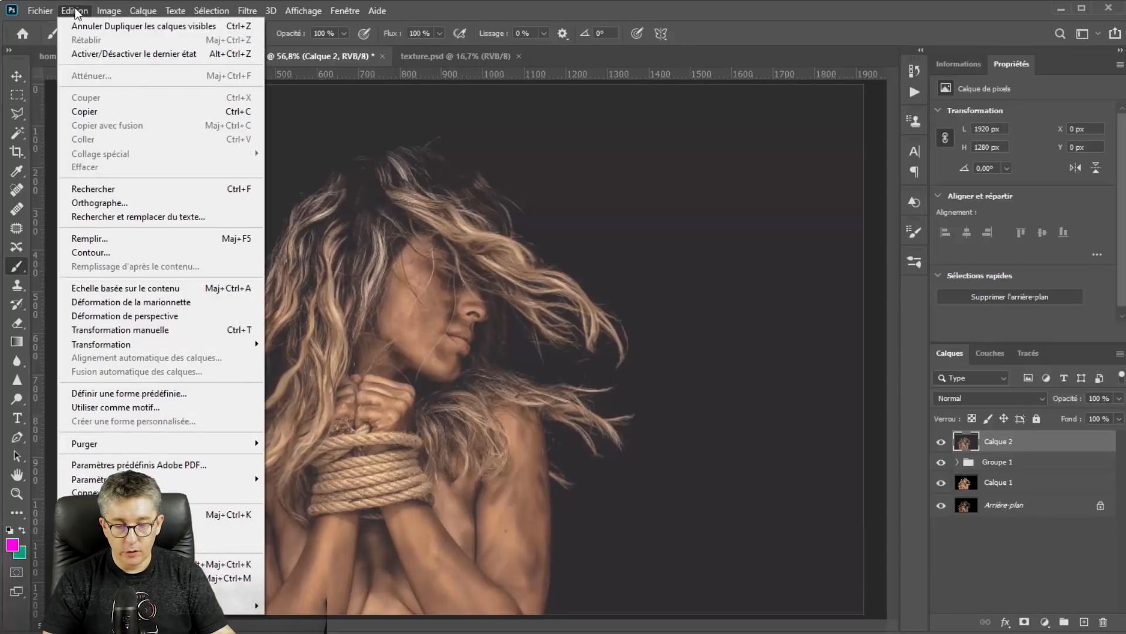
left_click(105, 242)
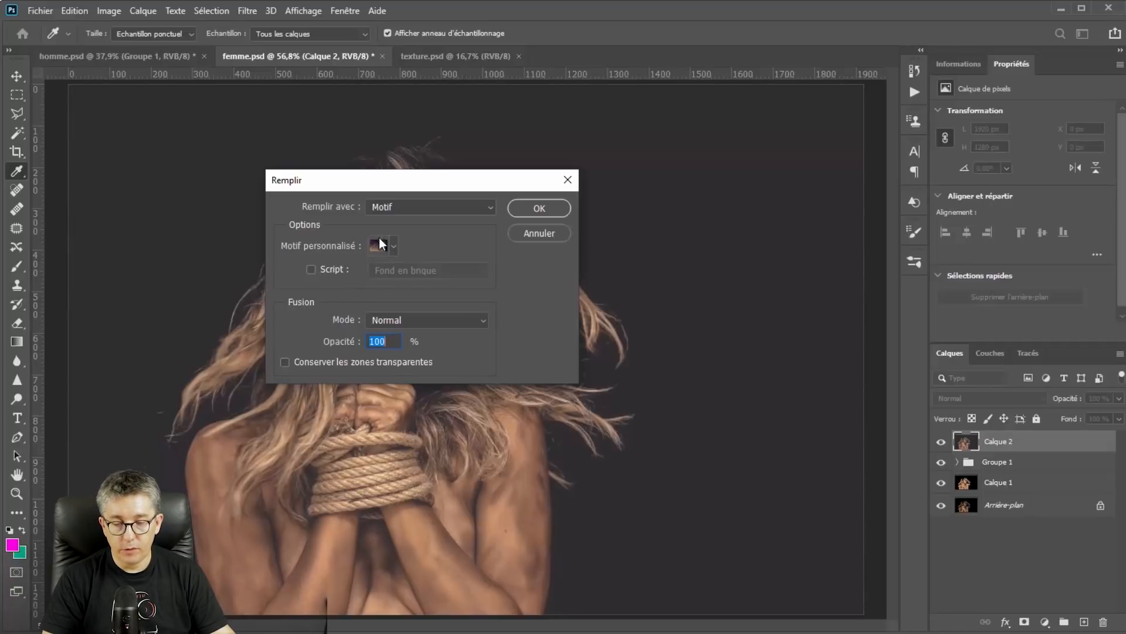
left_click(393, 245)
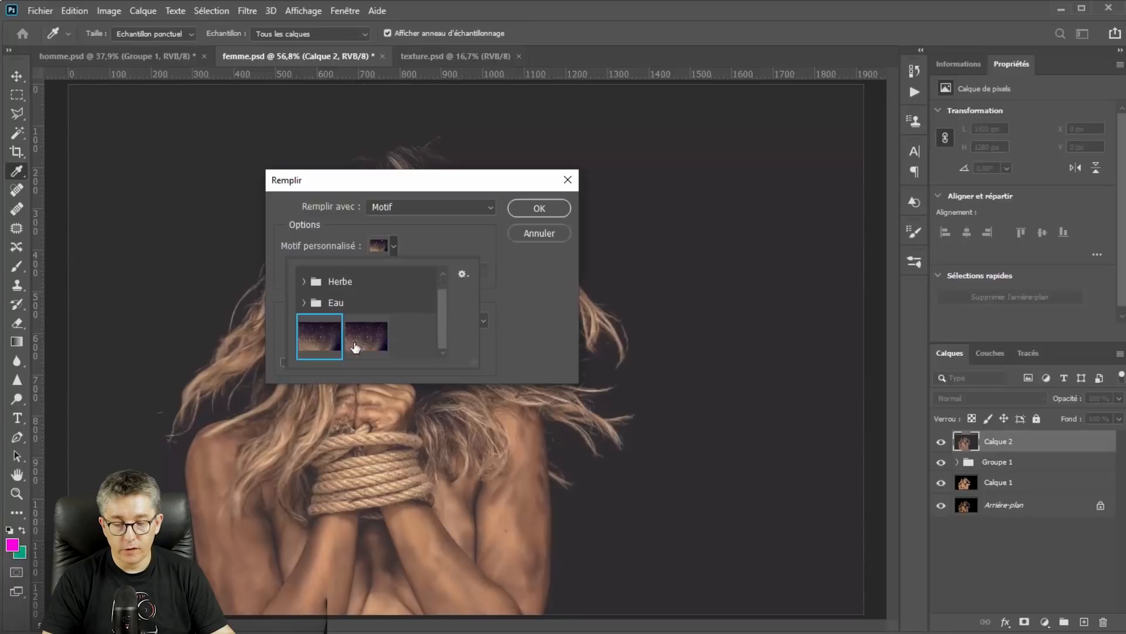
left_click(374, 339)
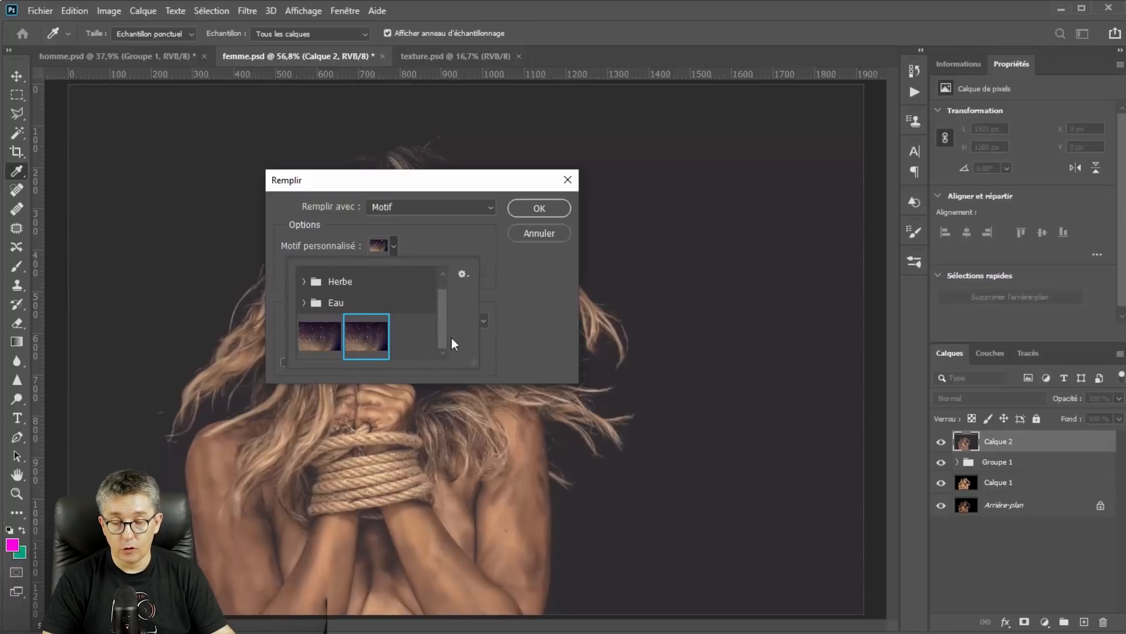
left_click(523, 209)
left_click(523, 209)
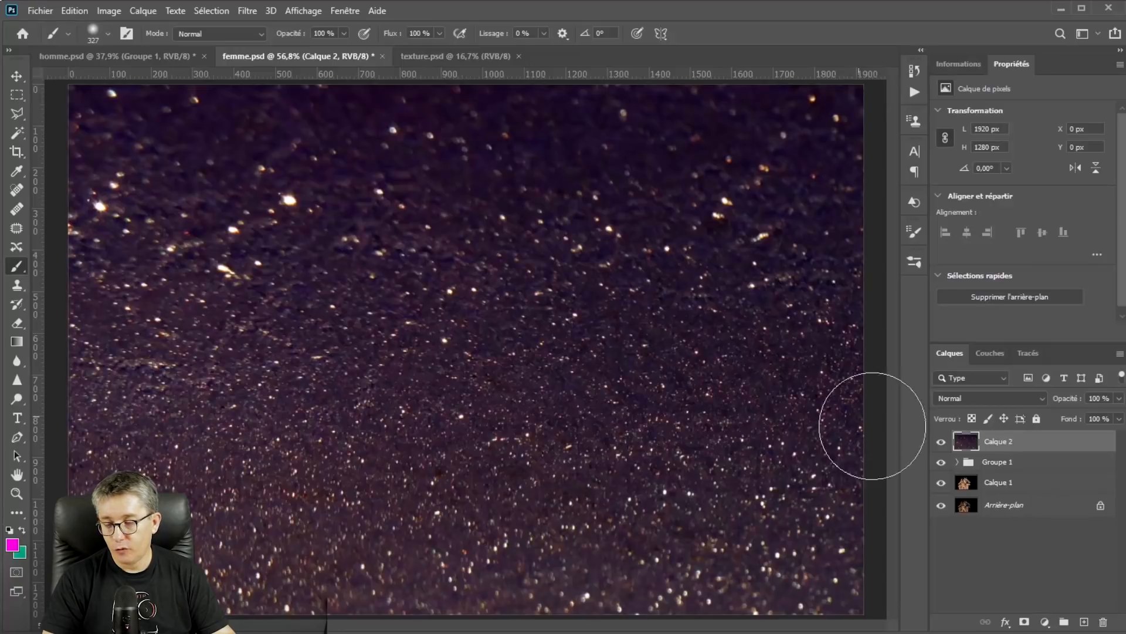
left_click(956, 397)
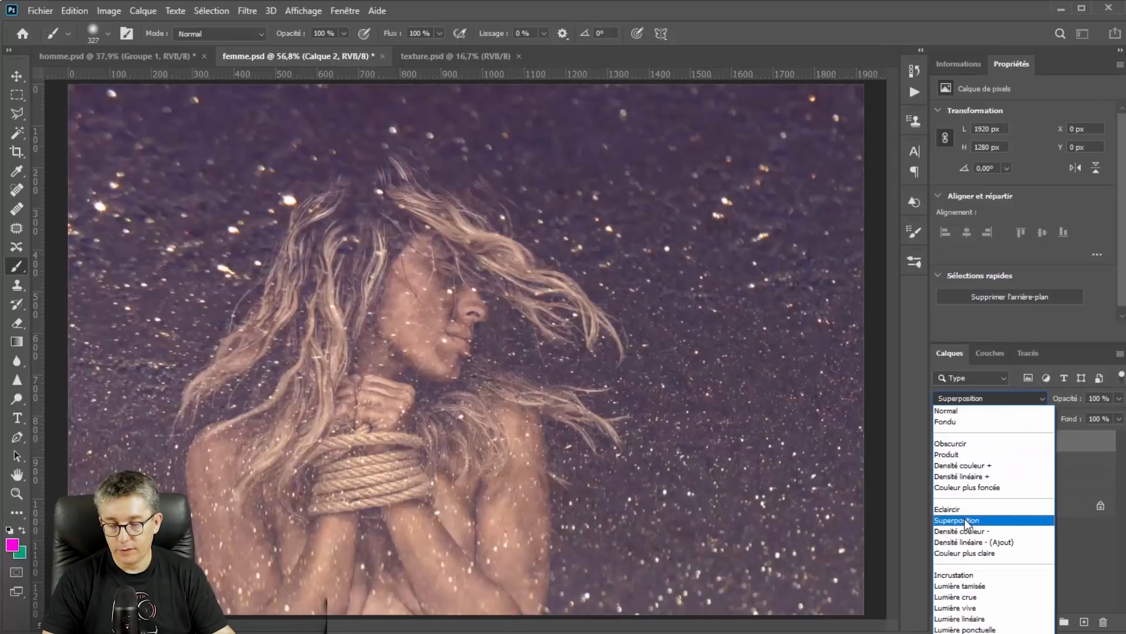
left_click(967, 521)
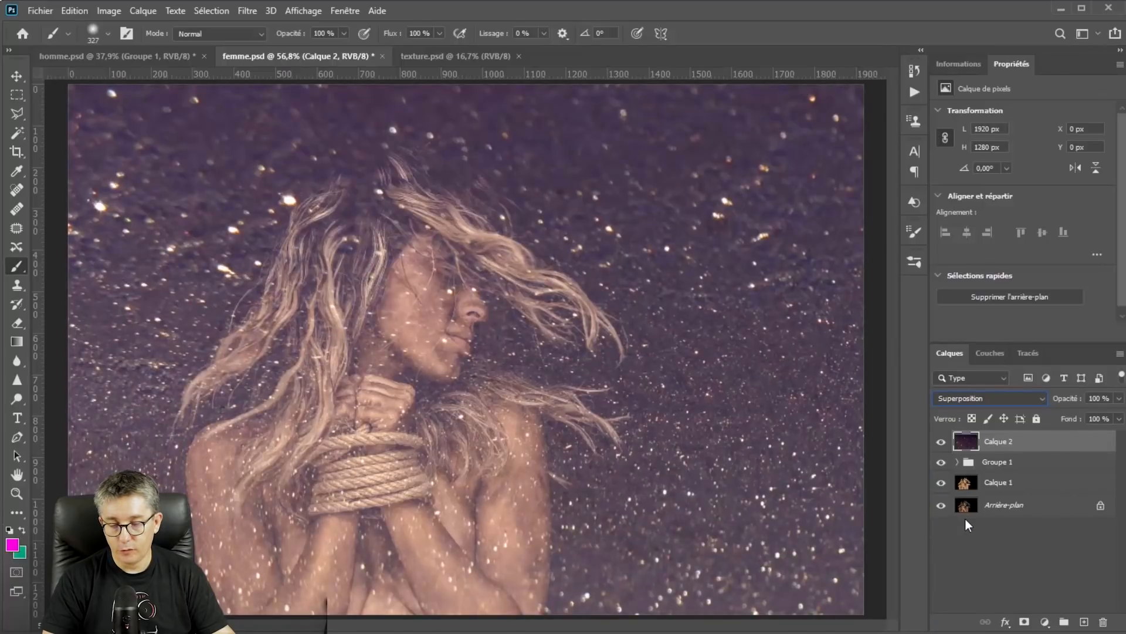
Step: Add an Exposition adjustment layer above the starry texture layer and clip it so it affects only Calque 2
left_click(1046, 623)
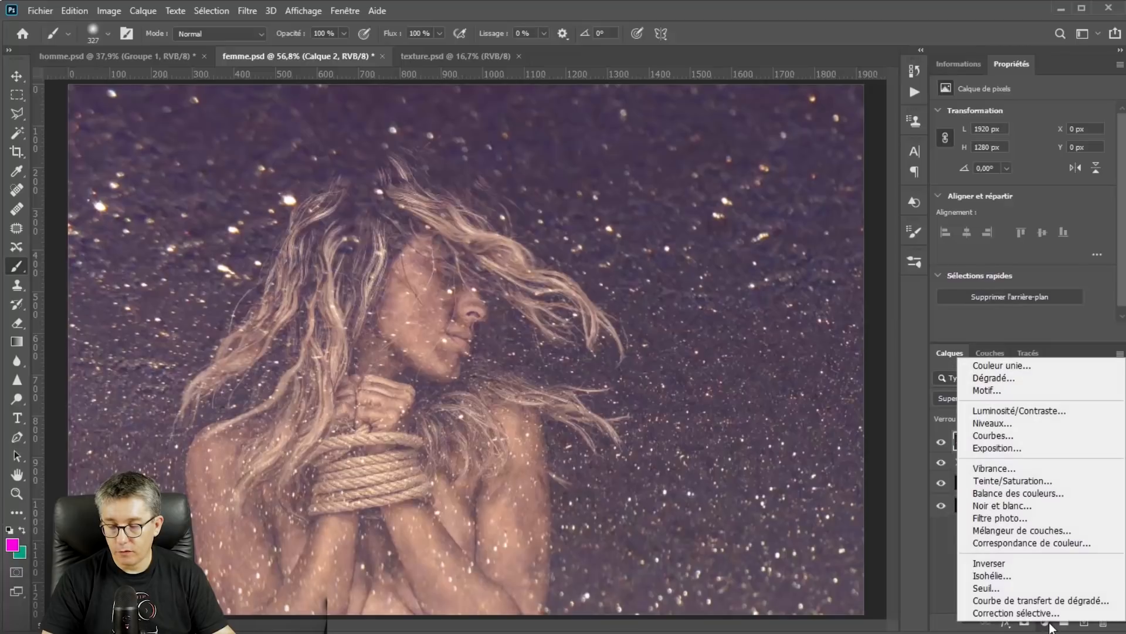
left_click(991, 447)
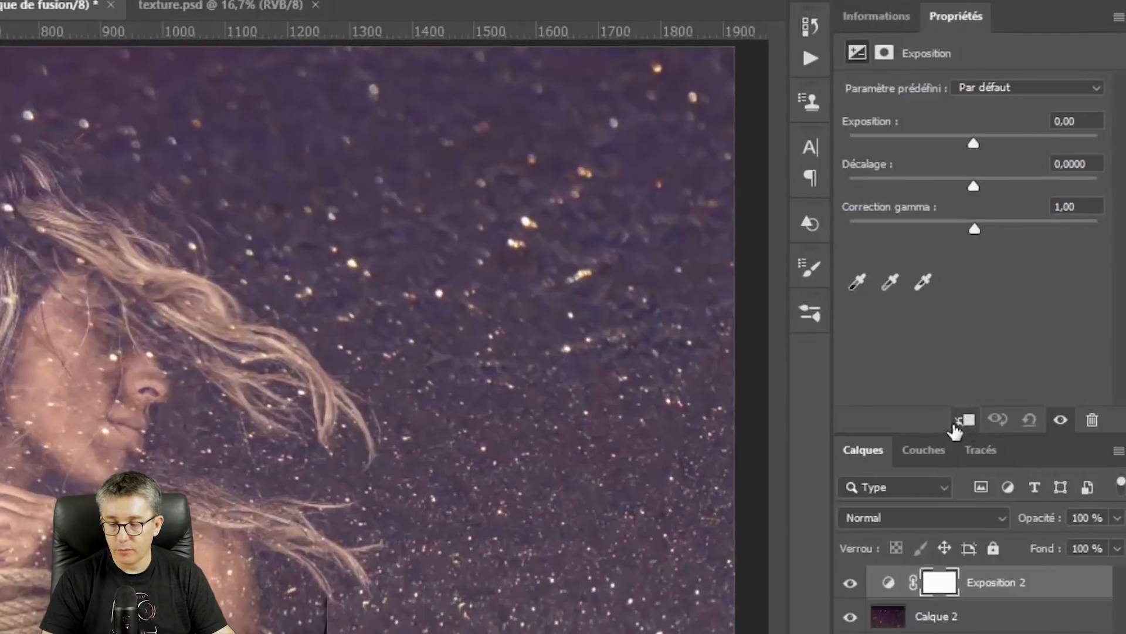
left_click(963, 421)
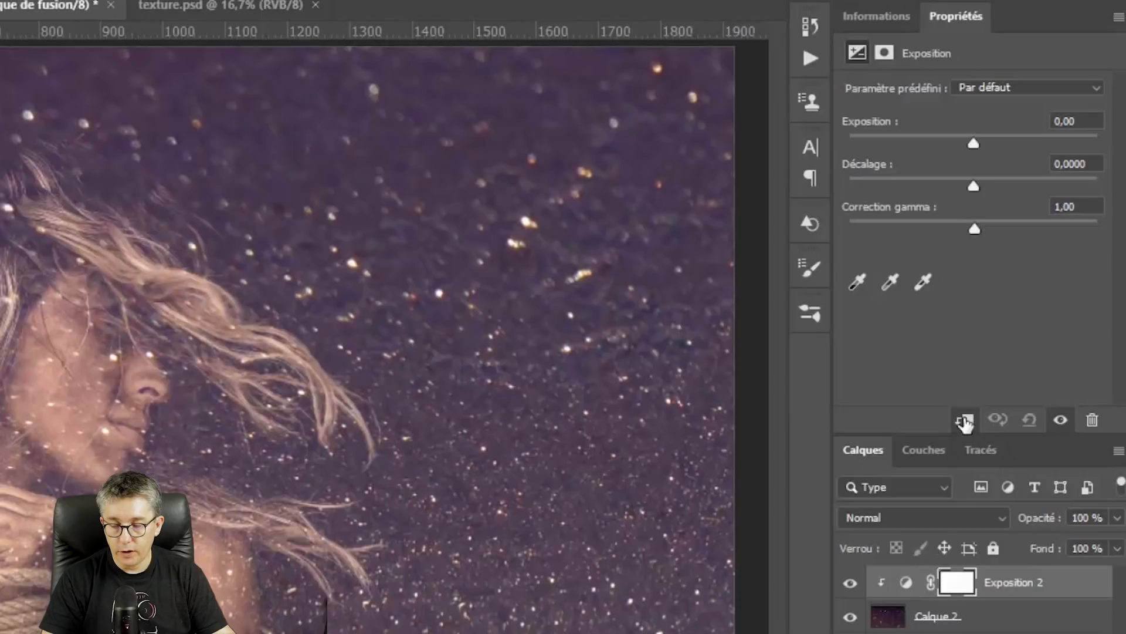
left_click(964, 422)
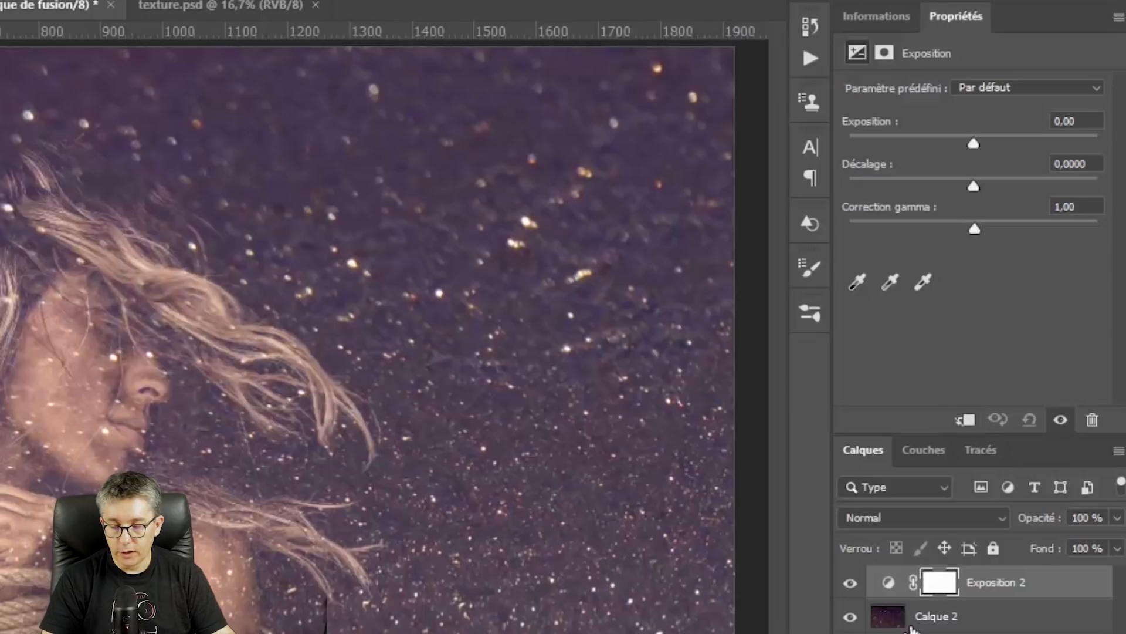
left_click(964, 421)
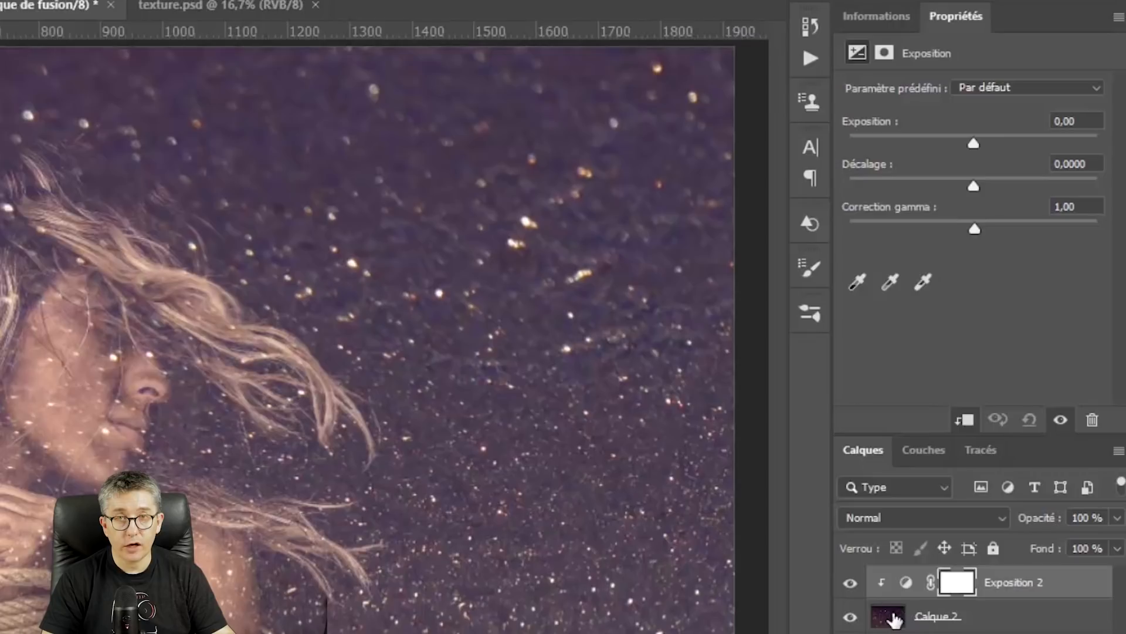
left_click(963, 419)
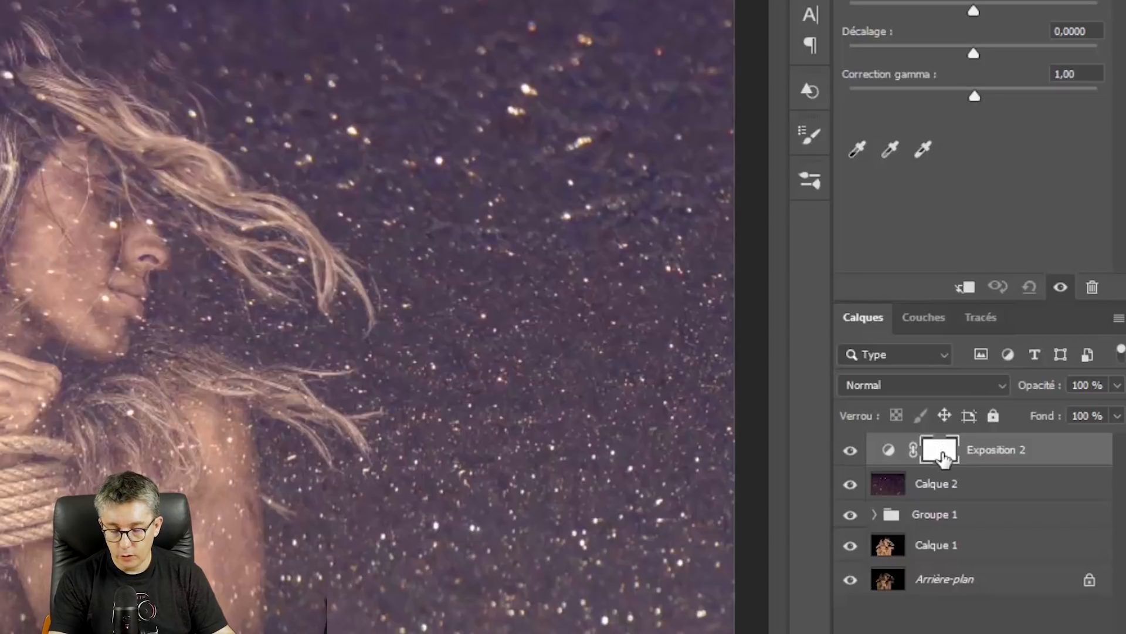
left_click_drag(942, 457, 884, 461)
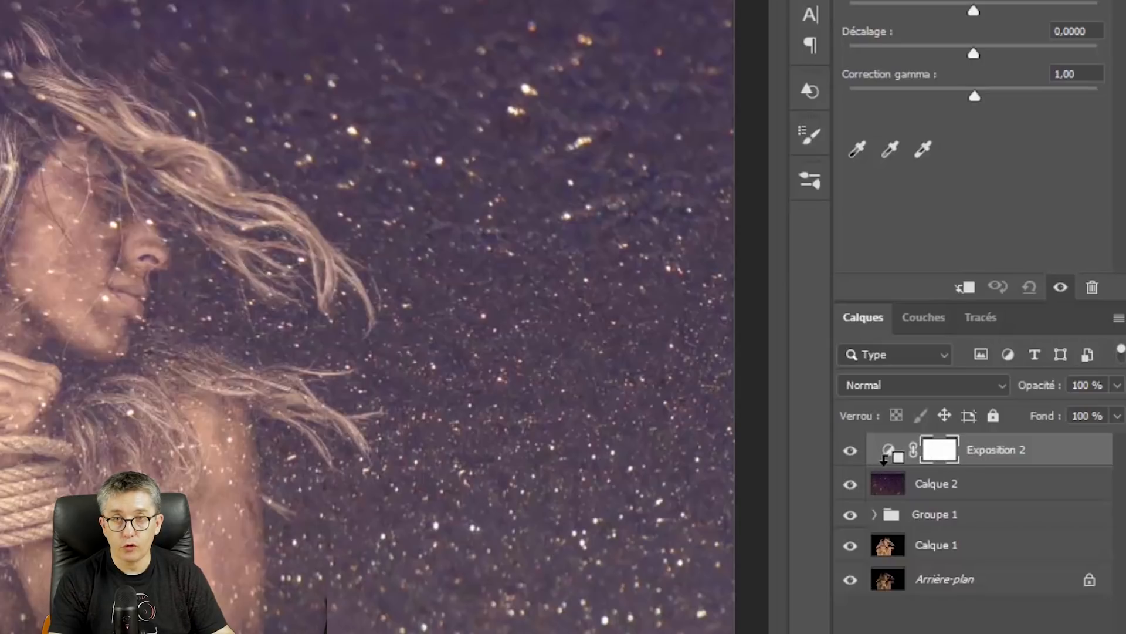
left_click_drag(884, 461, 884, 460)
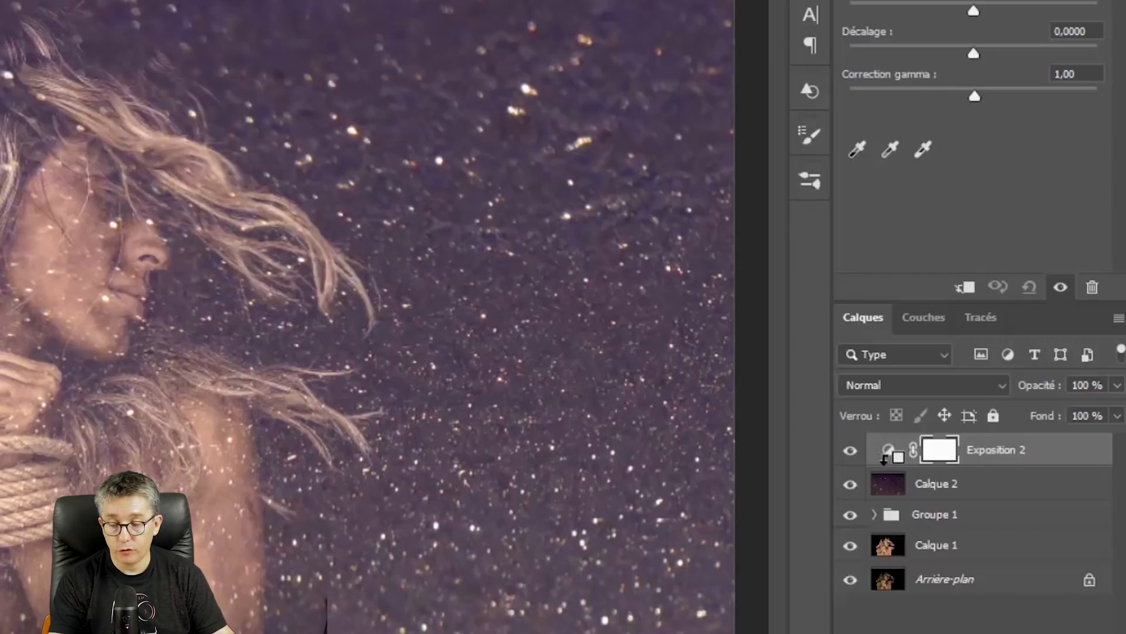
left_click(884, 460, "alt")
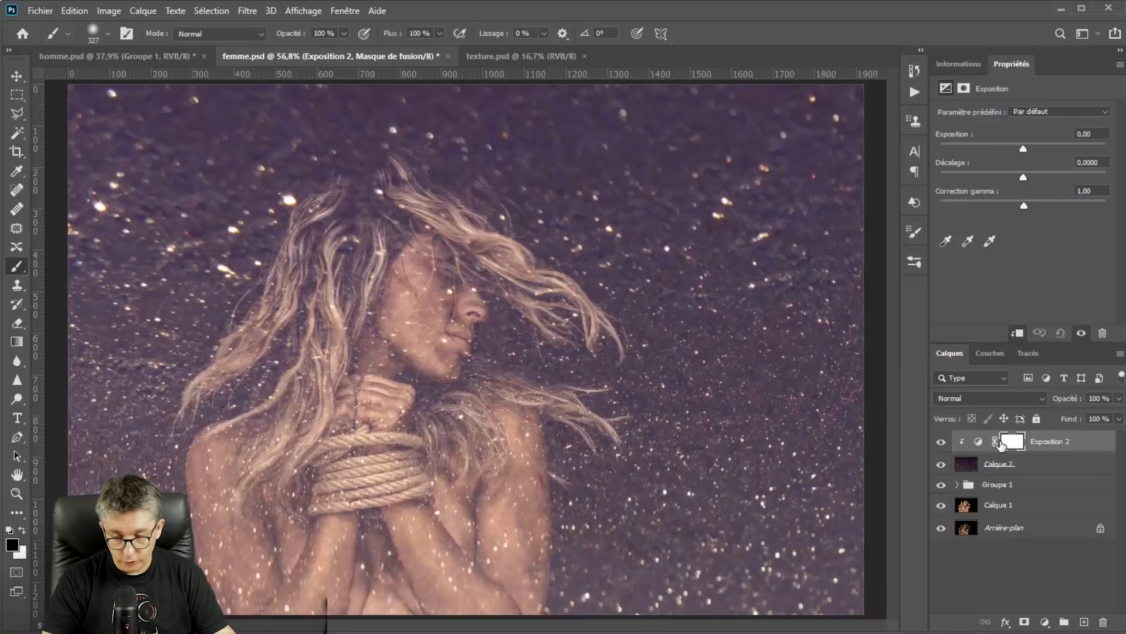
Step: Set the Exposition 2 adjustment to exposure -1.79 and gamma correction 0.53, and compare the image with and without it
left_click(978, 443)
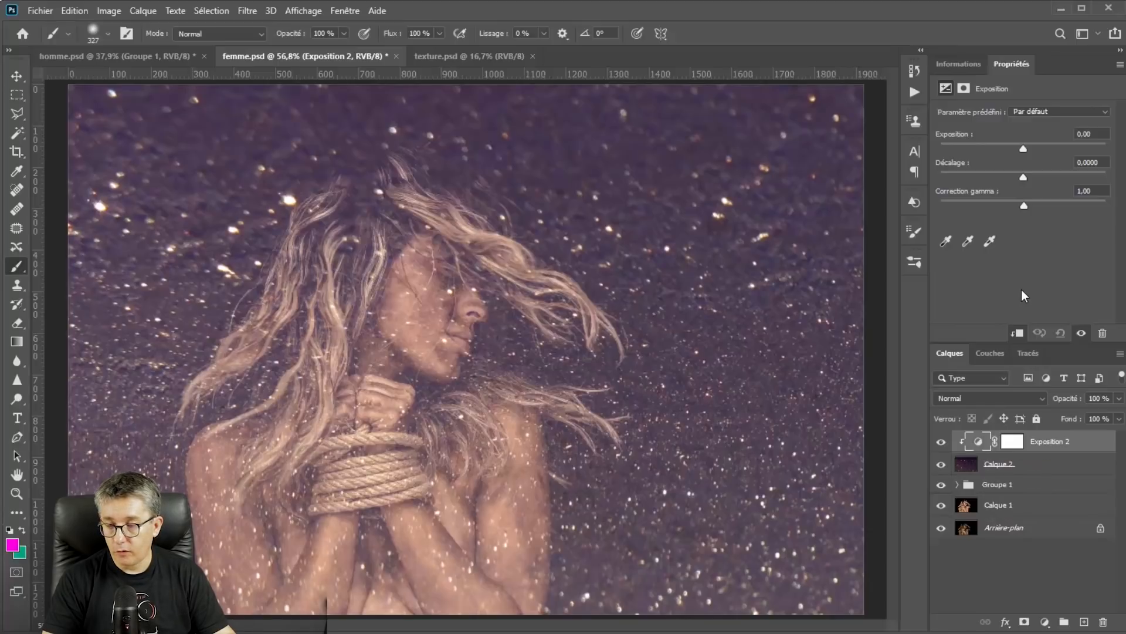
left_click_drag(1023, 149, 1005, 150)
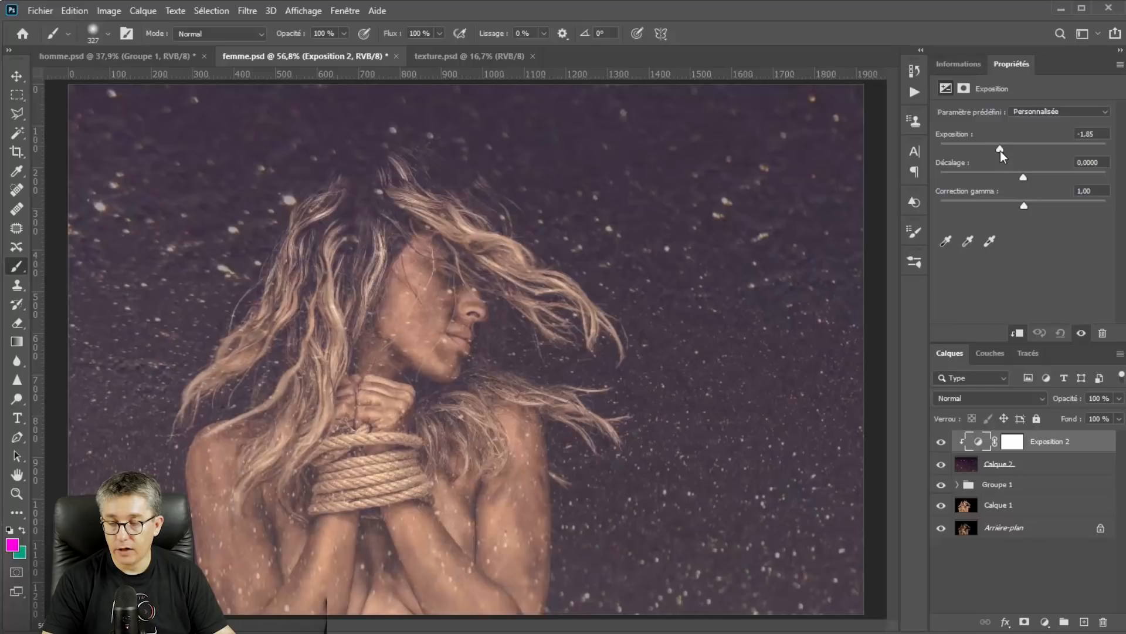
left_click_drag(1000, 150, 1002, 150)
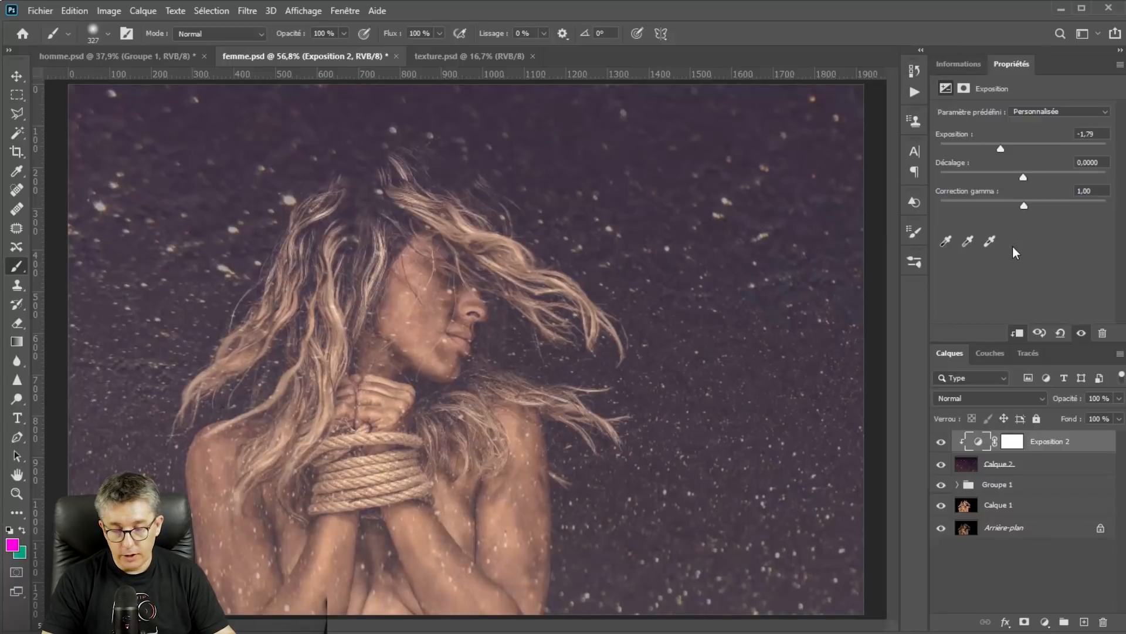
left_click_drag(1024, 208, 1056, 210)
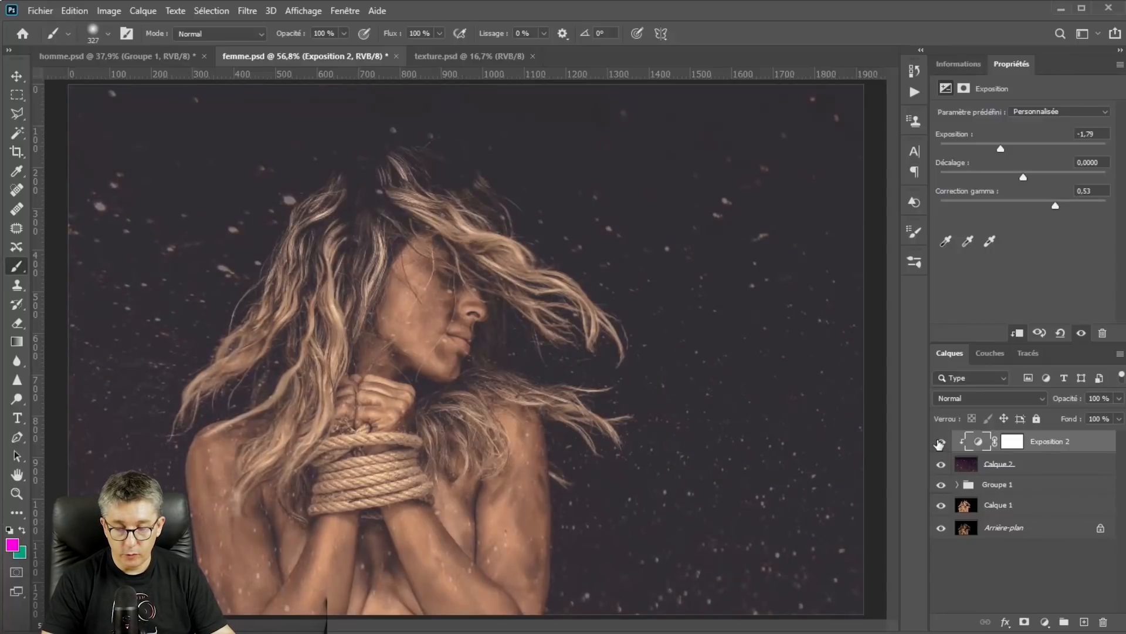
left_click(940, 442)
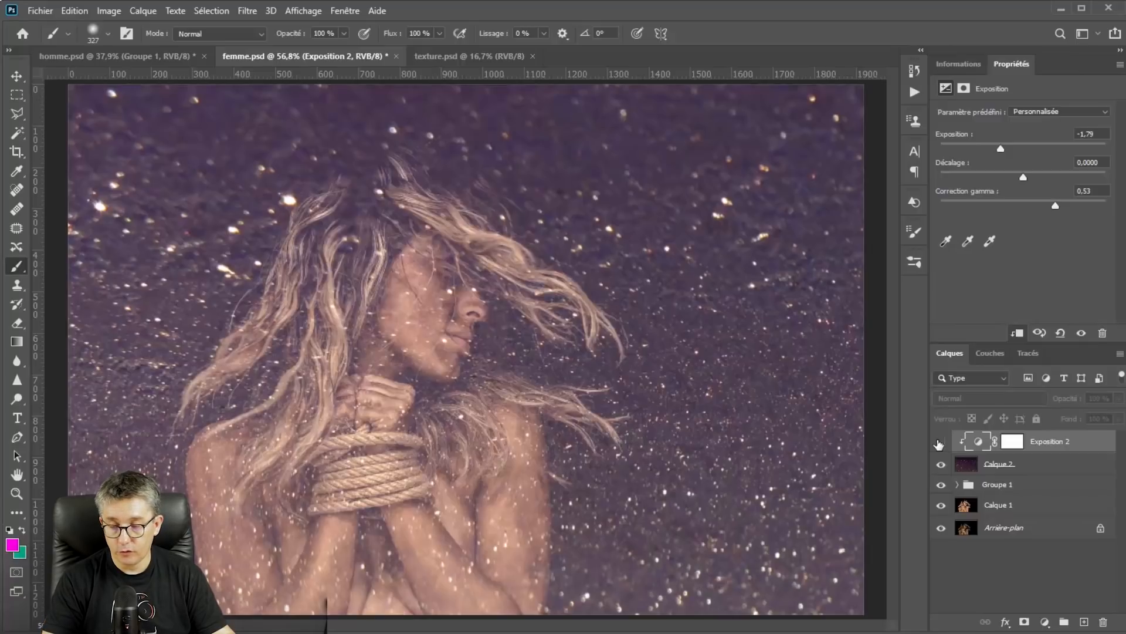
left_click(940, 442)
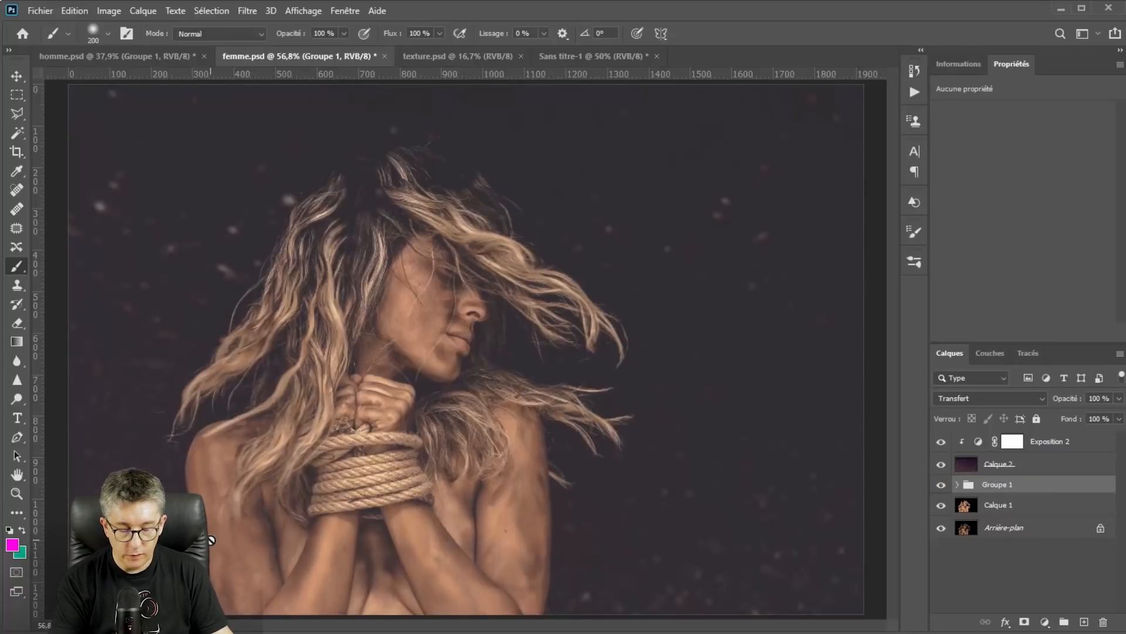
Step: Examine the bound hands and face up close, comparing the portrait with the Calque 2 texture shown and hidden
scroll(211, 540, "up", 5)
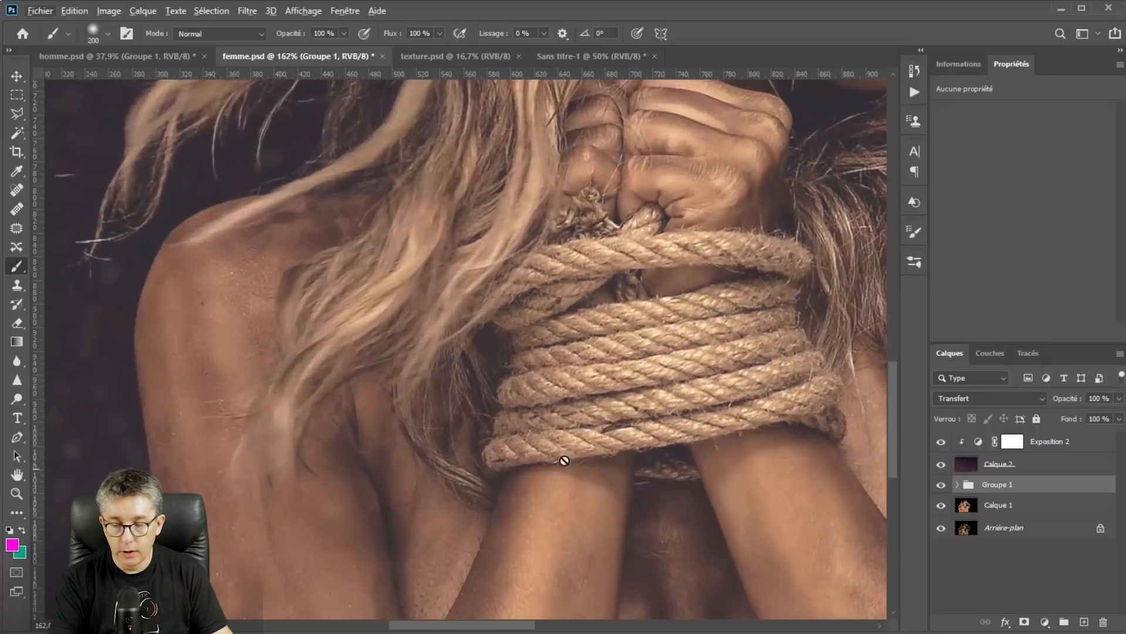
left_click(941, 465)
left_click(941, 465)
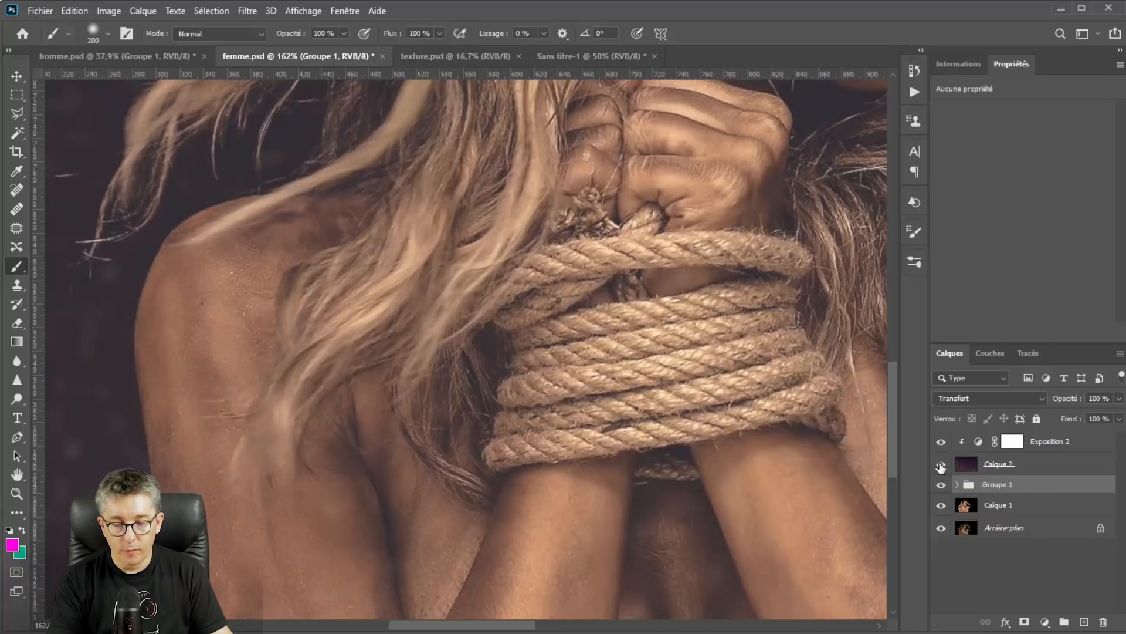
key("ctrl+0")
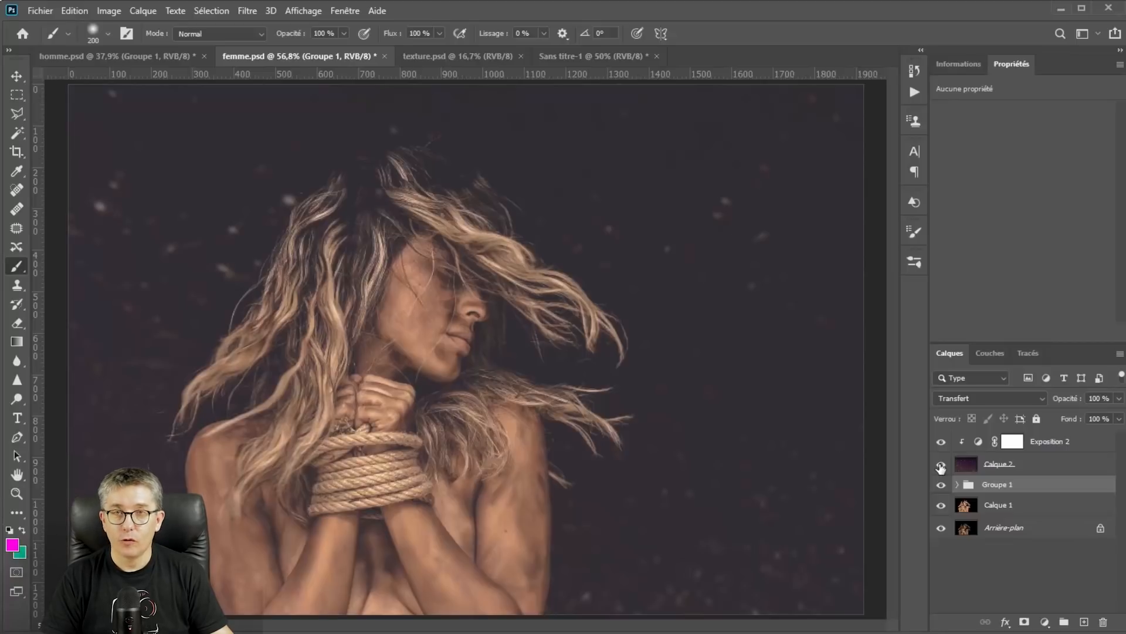
key("ctrl+1")
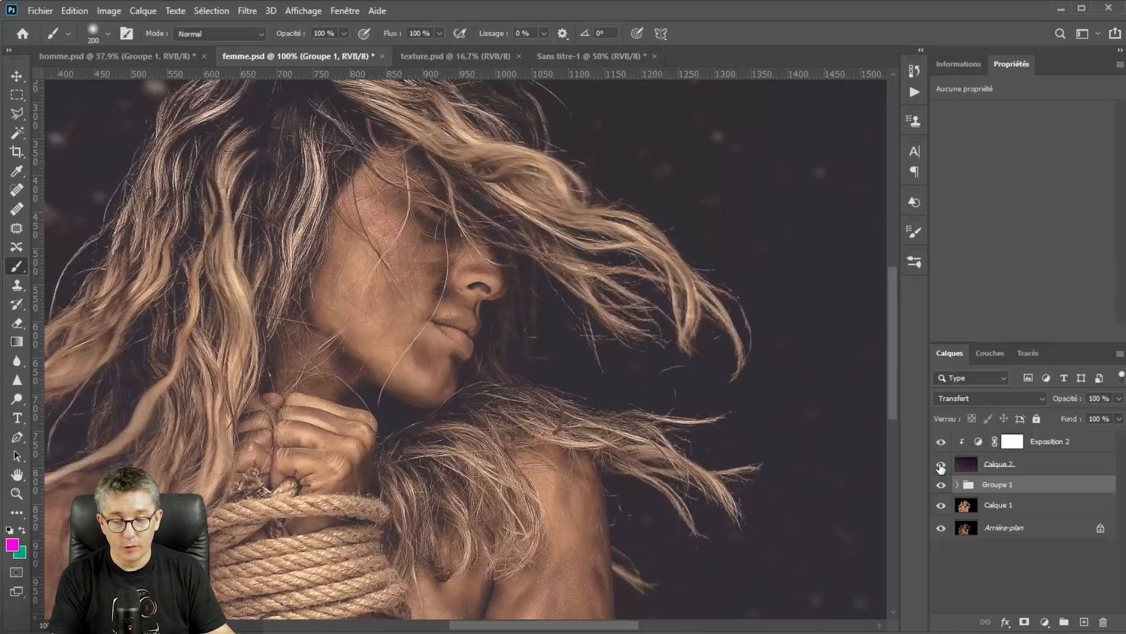
key("ctrl+0")
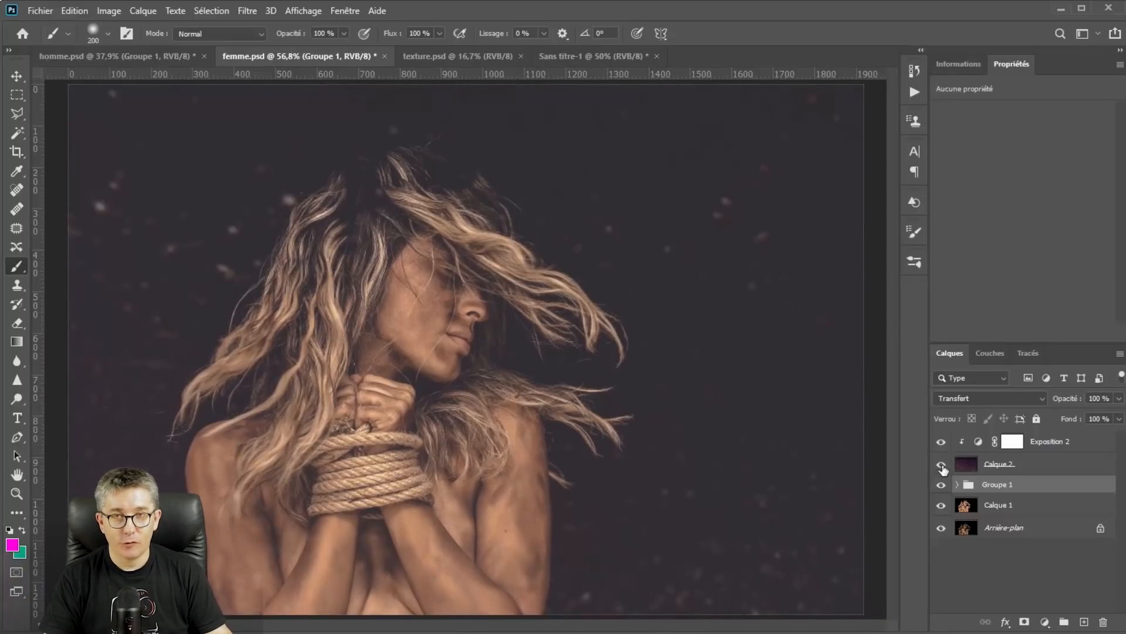
Step: Add a layer mask to Calque 2 and adjust the Brush to a hard edge with a diameter of about 328 px
left_click(1037, 466)
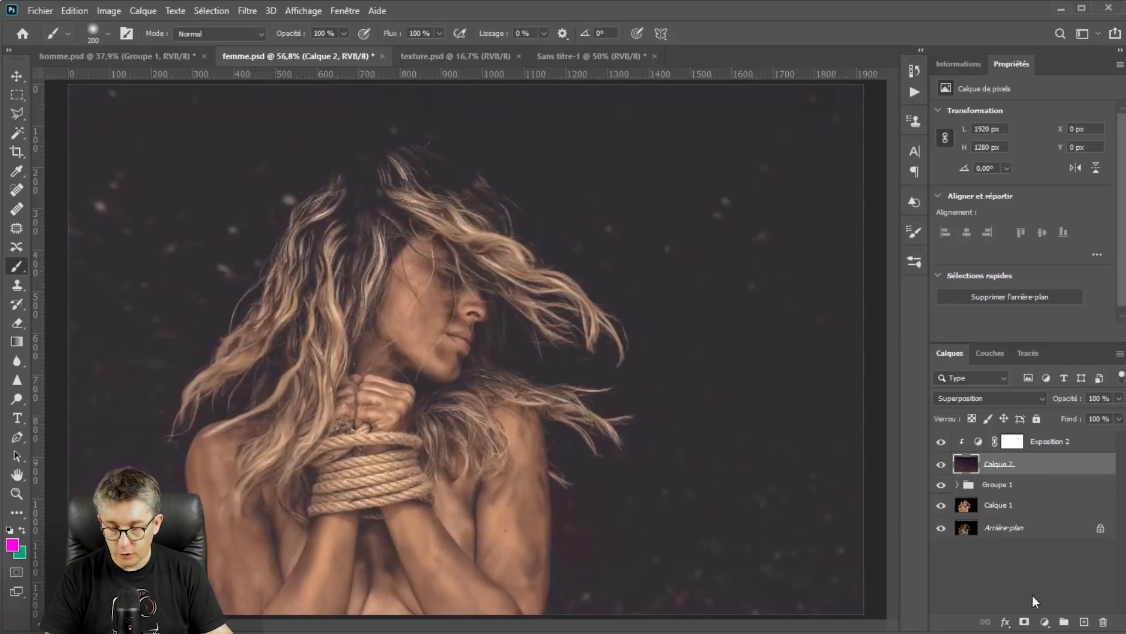
left_click(1024, 623)
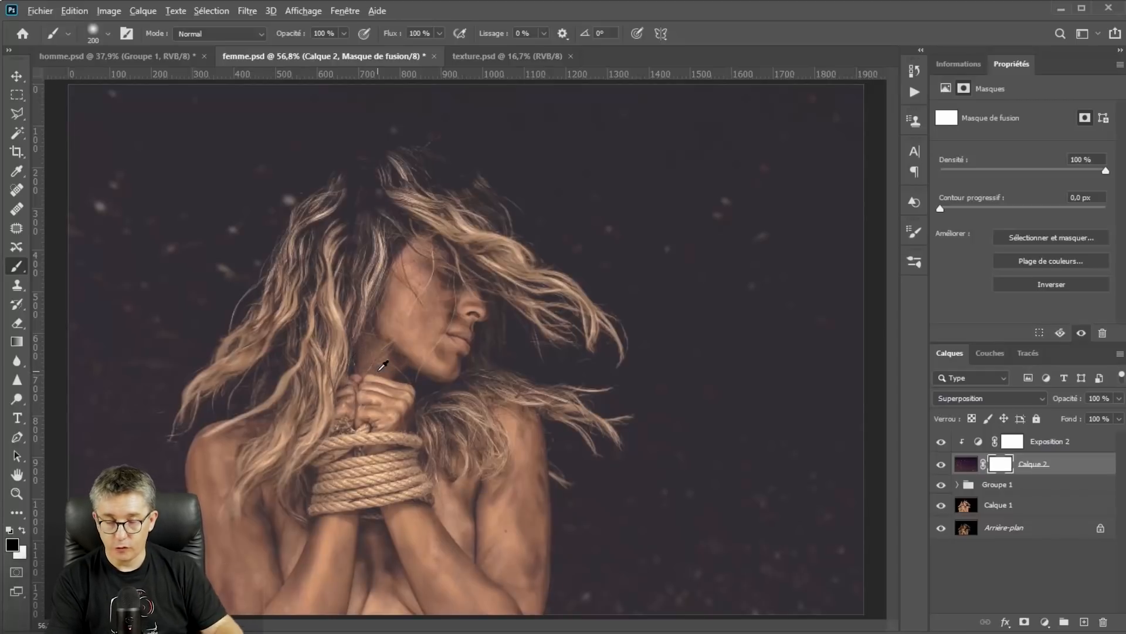
right_click(404, 307, "alt")
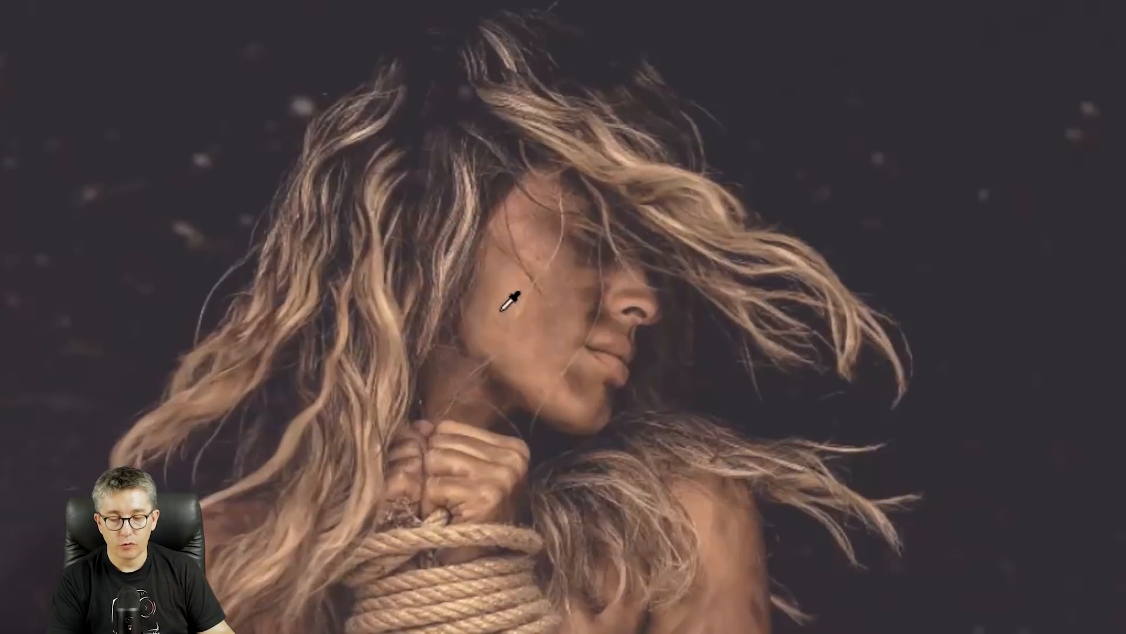
right_click(404, 307, "alt")
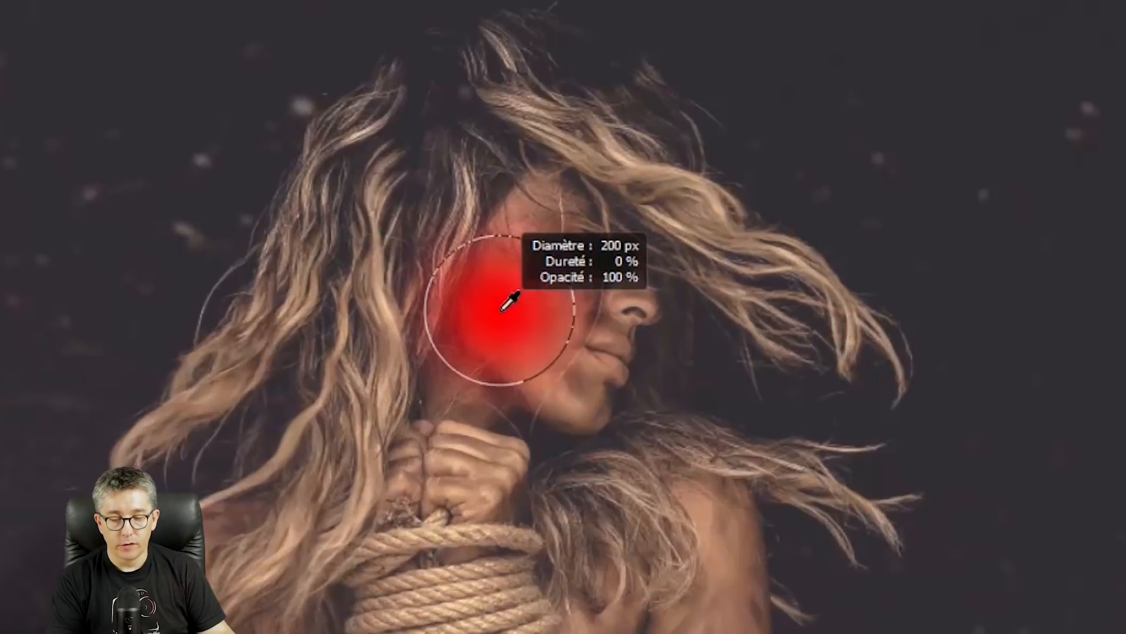
mouse_move(509, 311)
left_mouse_down()
mouse_move(622, 320)
mouse_move(420, 317)
mouse_move(575, 317)
mouse_move(546, 324)
left_mouse_up()
mouse_move(524, 138)
left_mouse_down()
mouse_move(515, 297)
mouse_move(536, 563)
mouse_move(531, 298)
mouse_move(513, 115)
mouse_move(510, 480)
mouse_move(490, 66)
mouse_move(522, 427)
mouse_move(527, 415)
left_mouse_up()
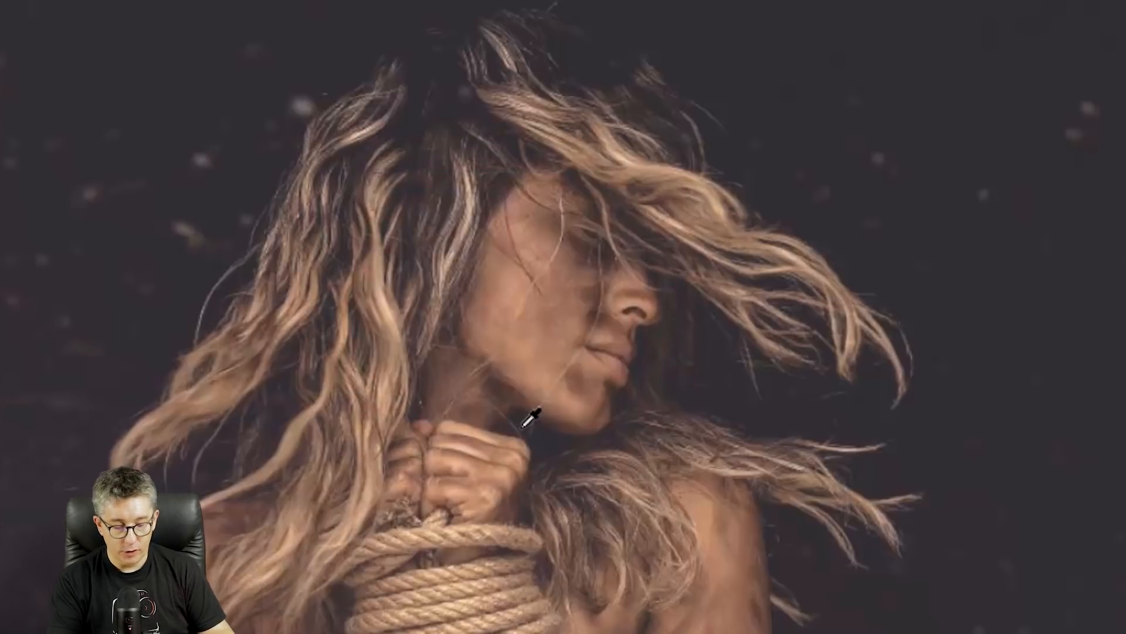
Step: Create a blank 1920 × 1080 px document and paint a diagonal magenta stroke with a 144 px brush at 100 % hardness
key("ctrl+n")
key("Return")
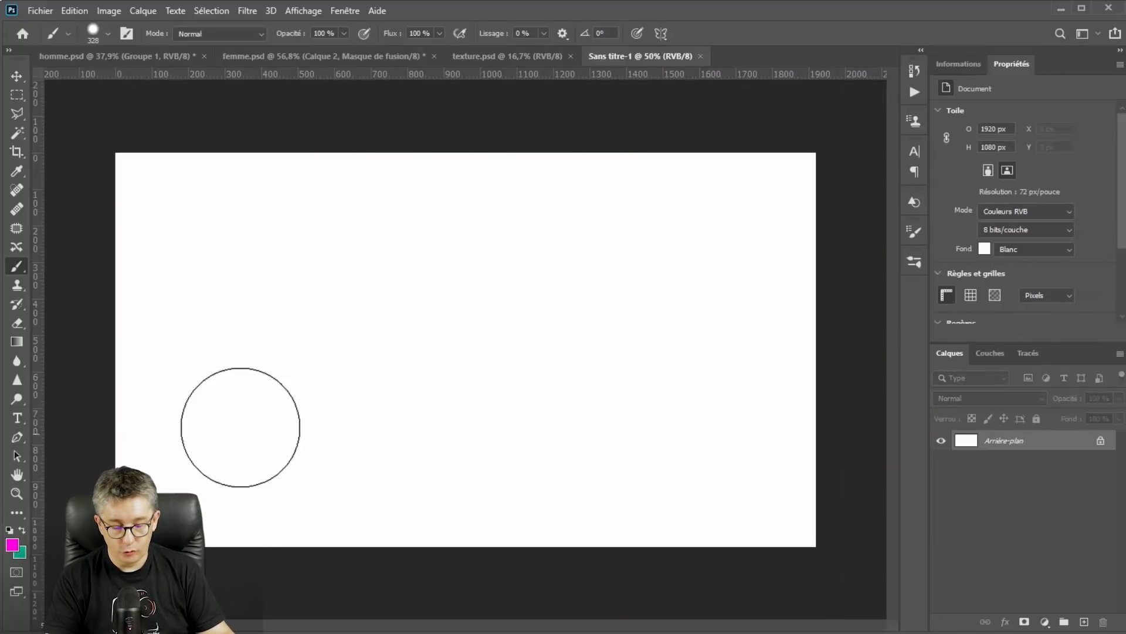
left_click_drag(346, 370, 315, 379)
left_click_drag(356, 283, 353, 261)
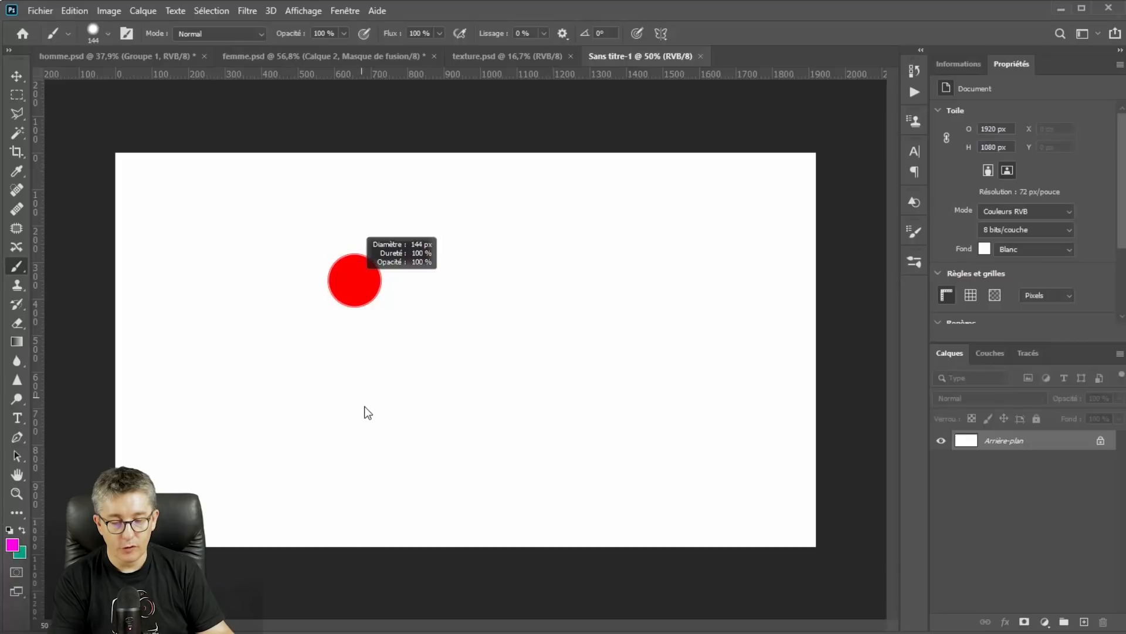
left_click_drag(182, 212, 549, 385)
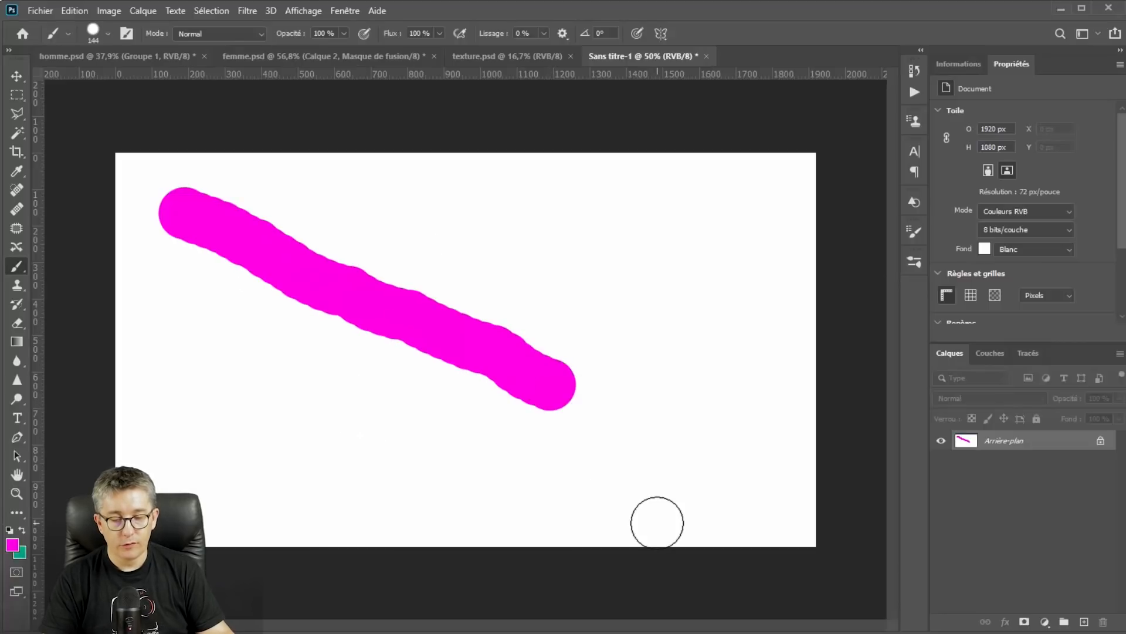
Step: Soften the 144 px brush's hardness and paint a second, soft-edged magenta stroke beside the hard one
left_click_drag(547, 272, 532, 37)
left_click_drag(548, 307, 536, 210)
left_click_drag(533, 152, 531, 176)
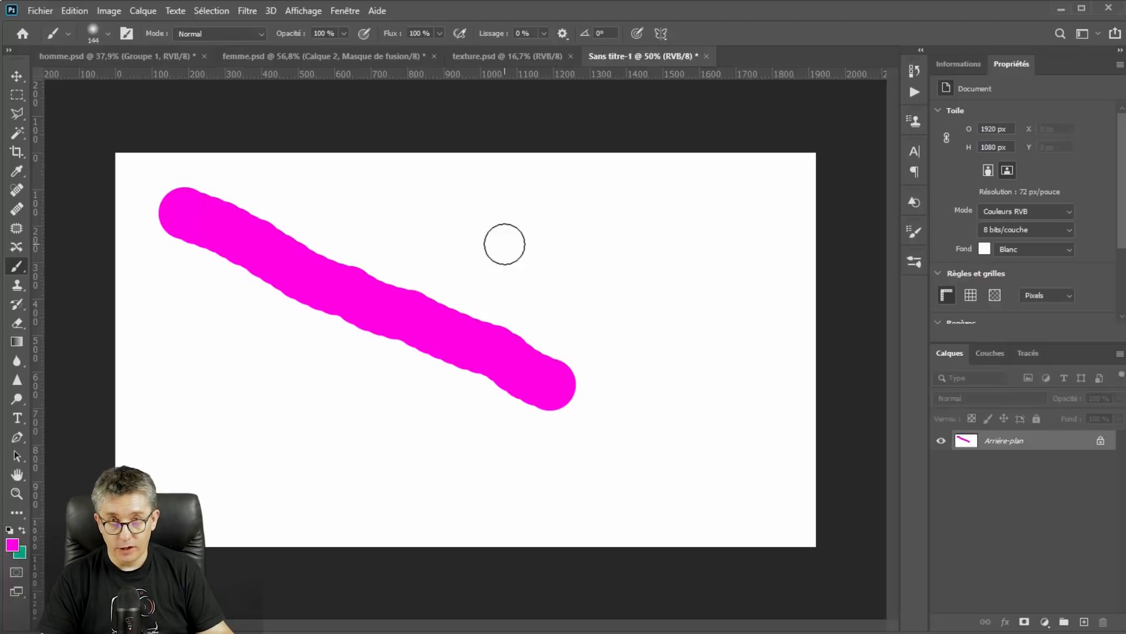
mouse_move(436, 221)
left_mouse_down()
mouse_move(581, 262)
mouse_move(717, 333)
mouse_move(676, 402)
mouse_move(687, 402)
mouse_move(661, 414)
left_mouse_up()
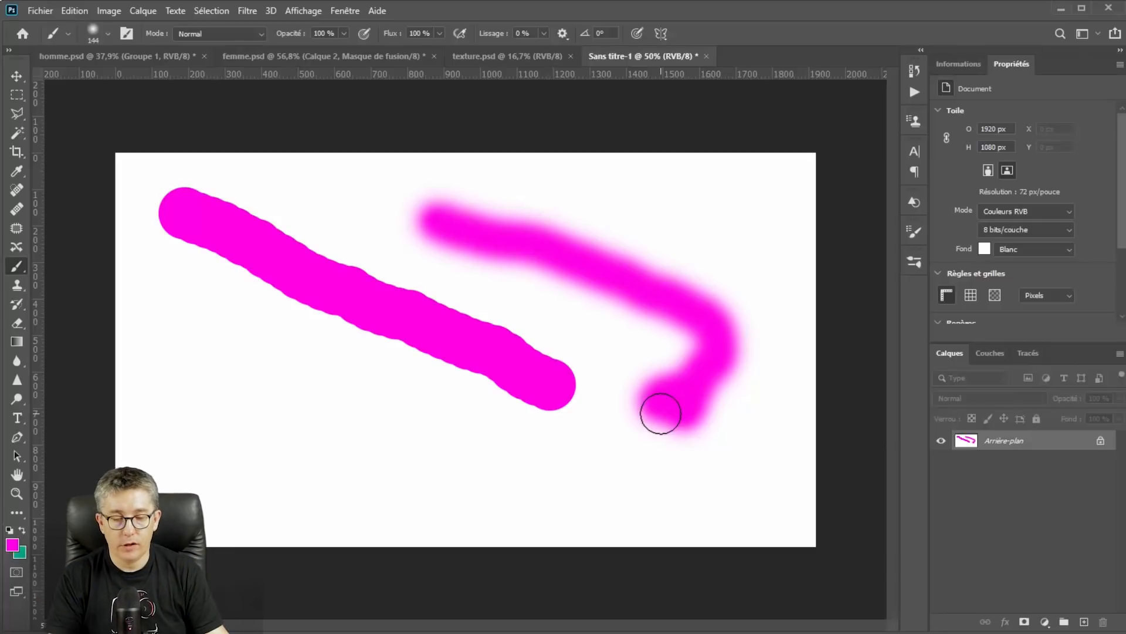
Step: In femme.psd, enlarge the soft brush to 193 px and paint black along the woman's outline on Calque 2's mask
left_click(356, 58)
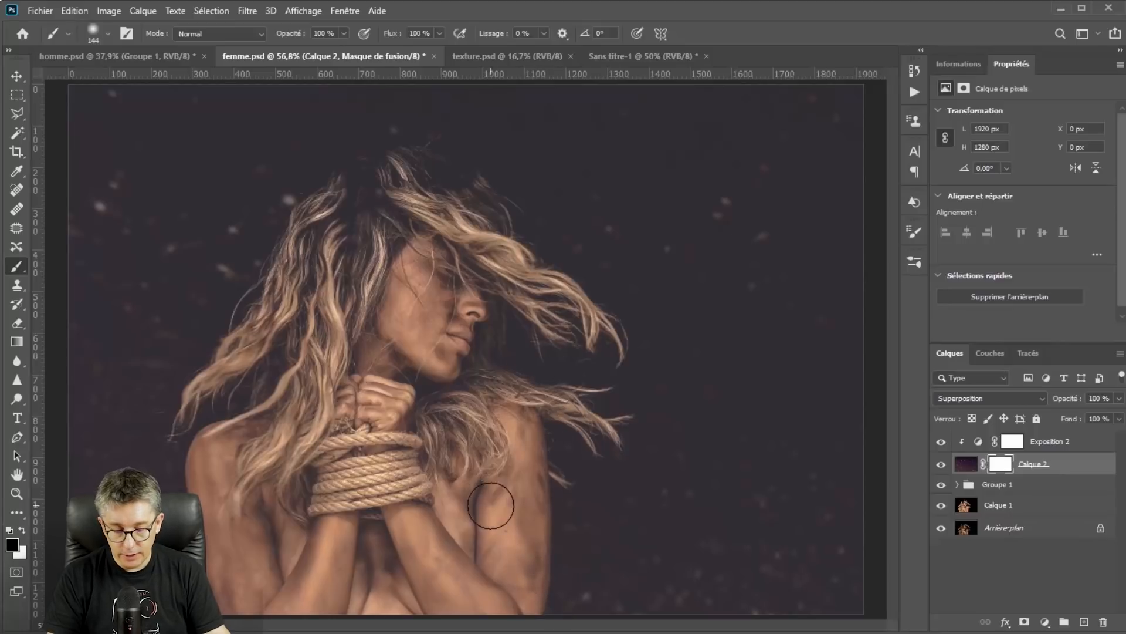
mouse_move(483, 478)
left_mouse_down()
mouse_move(475, 466)
mouse_move(501, 480)
mouse_move(490, 488)
mouse_move(501, 534)
mouse_move(495, 389)
mouse_move(496, 407)
left_mouse_up()
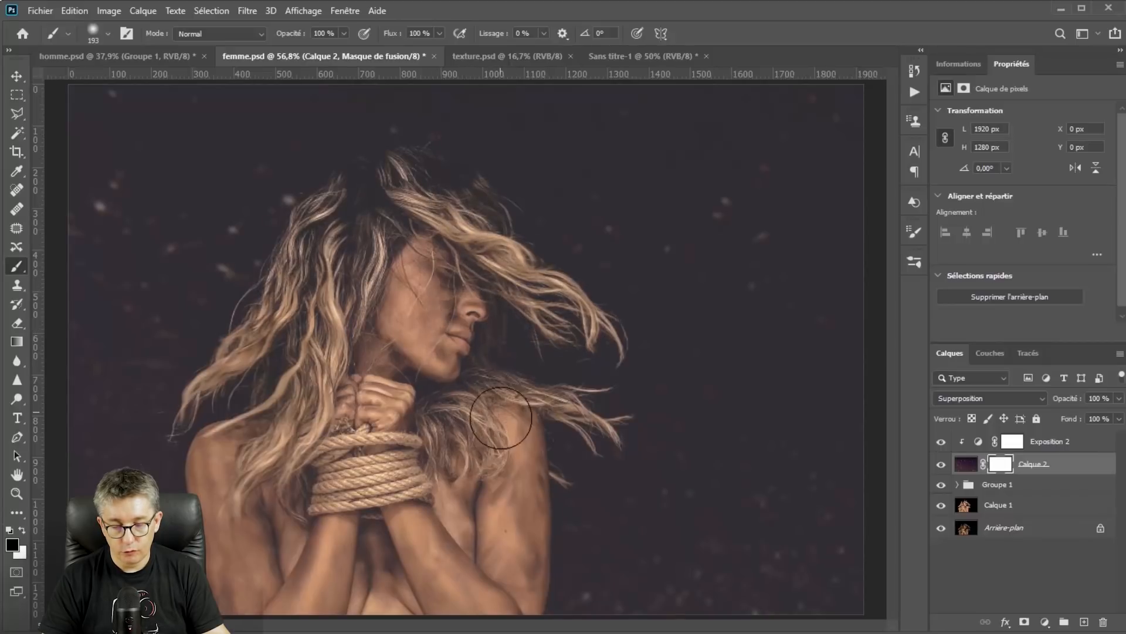
mouse_move(514, 591)
left_mouse_down()
mouse_move(516, 603)
mouse_move(499, 610)
left_mouse_up()
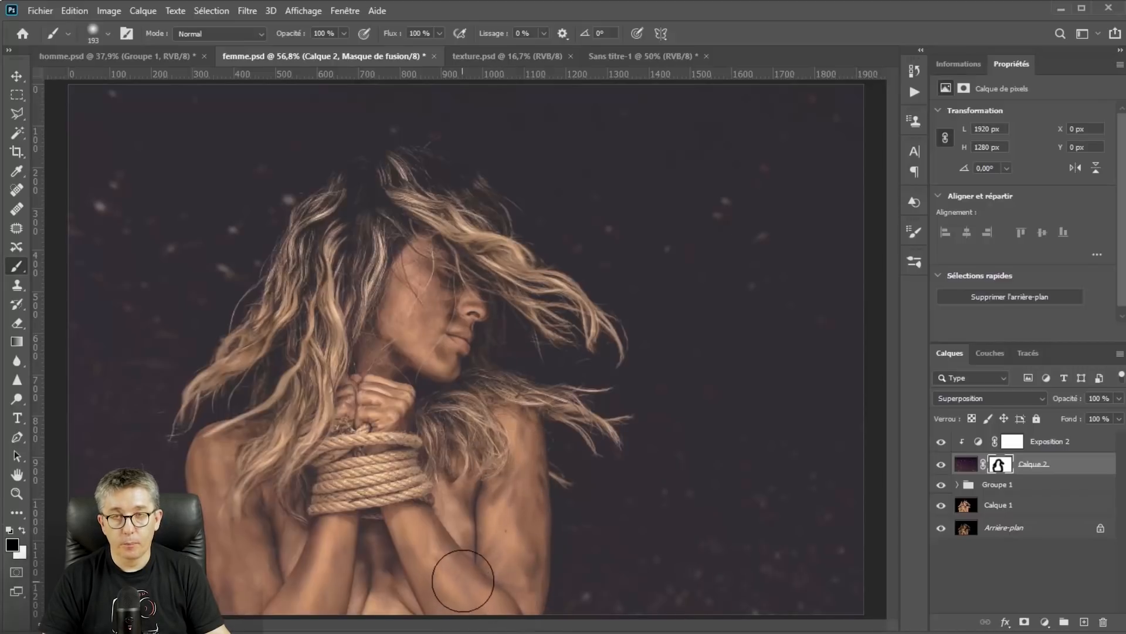
Step: Display Calque 2's mask alone, fill the silhouette's interior with black brush strokes, and return to the image view
left_click(1001, 465, "alt")
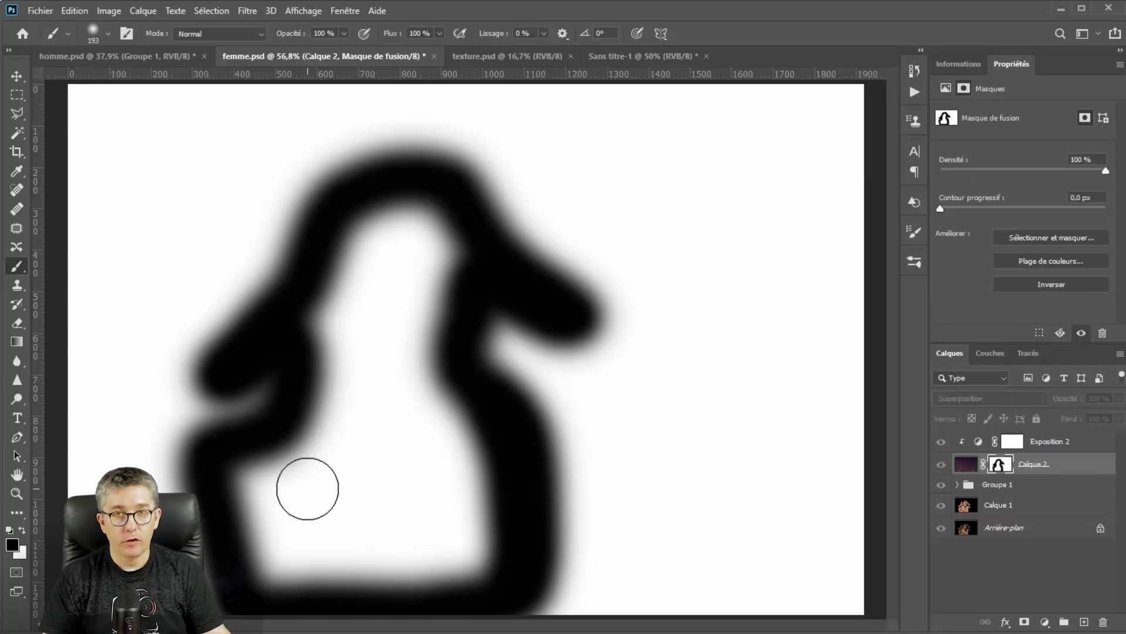
mouse_move(342, 327)
left_mouse_down()
mouse_move(355, 243)
mouse_move(391, 224)
mouse_move(436, 237)
mouse_move(456, 324)
mouse_move(461, 268)
mouse_move(437, 204)
mouse_move(387, 225)
mouse_move(333, 355)
mouse_move(315, 408)
mouse_move(349, 418)
mouse_move(388, 241)
mouse_move(421, 273)
left_mouse_up()
mouse_move(418, 311)
left_mouse_down()
mouse_move(477, 569)
mouse_move(285, 572)
mouse_move(294, 580)
mouse_move(258, 508)
mouse_move(256, 467)
mouse_move(366, 460)
mouse_move(350, 453)
mouse_move(373, 329)
mouse_move(406, 513)
mouse_move(459, 537)
mouse_move(367, 516)
mouse_move(374, 540)
mouse_move(322, 513)
mouse_move(267, 504)
left_mouse_up()
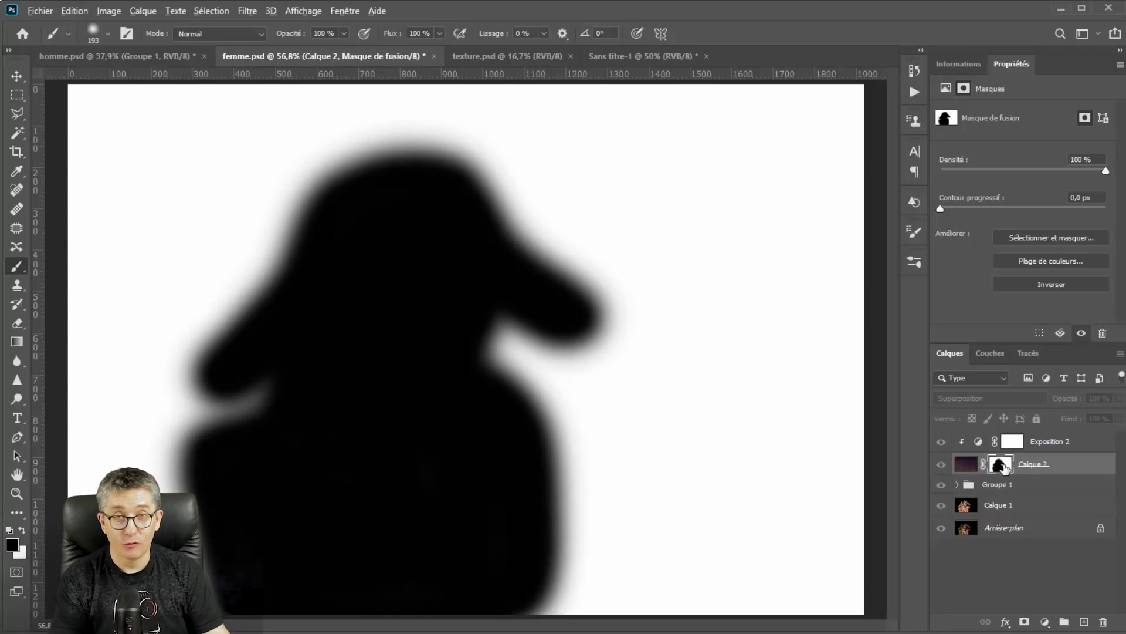
left_click(1005, 466, "alt")
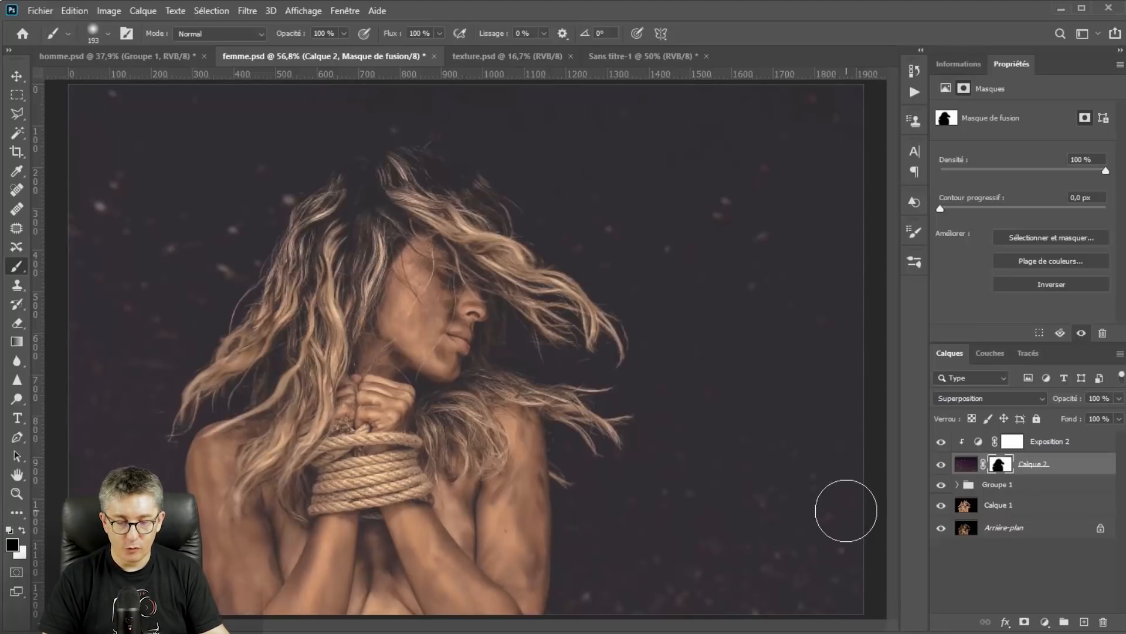
Step: Apply a Gaussian blur (Flou gaussien) with a 4.7 px radius to Calque 2's texture image rather than its mask
left_click(960, 470)
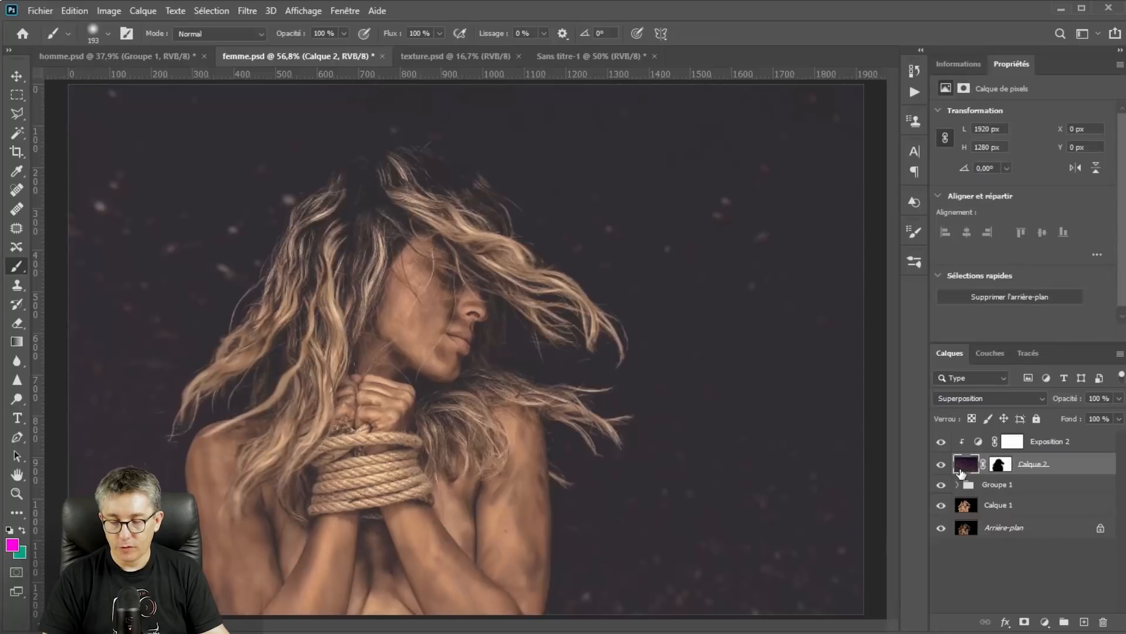
left_click(999, 466)
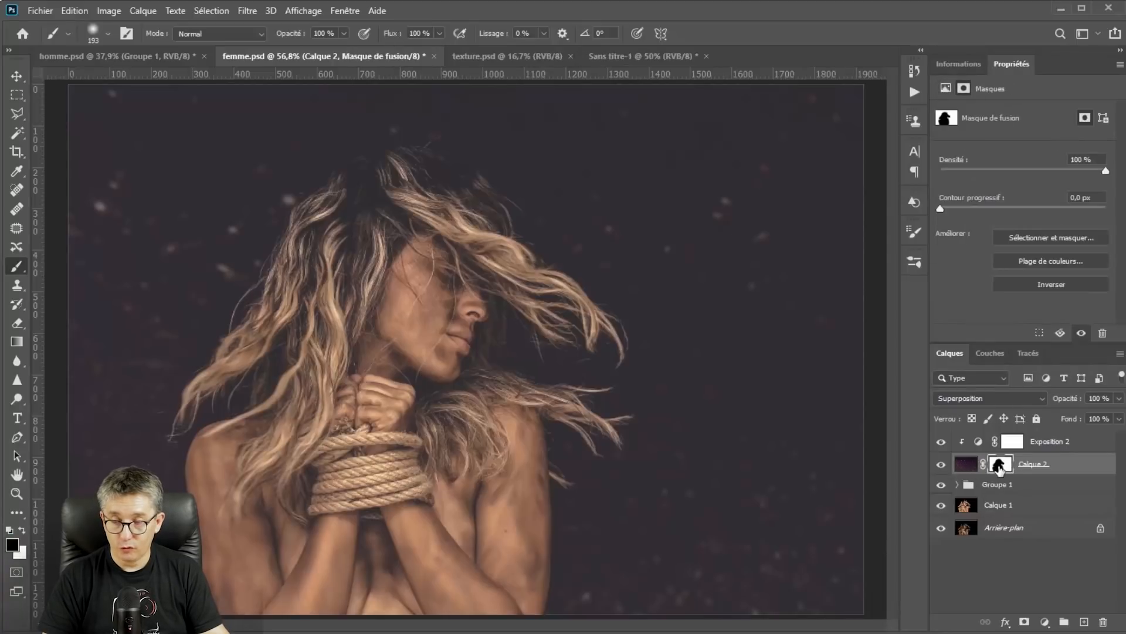
left_click(967, 465)
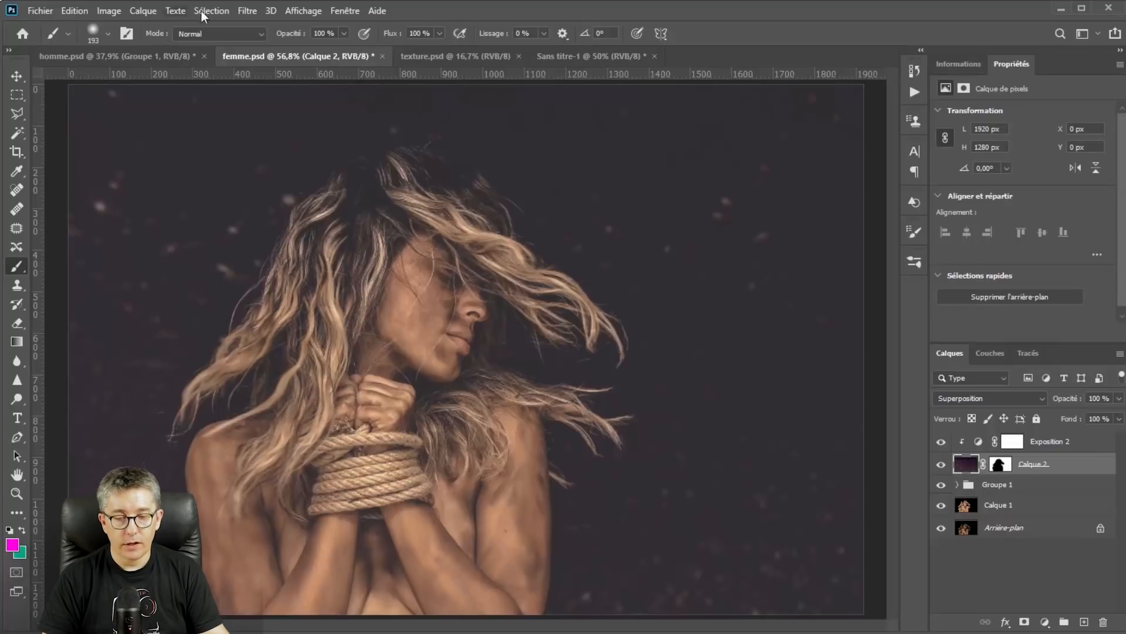
left_click(249, 9)
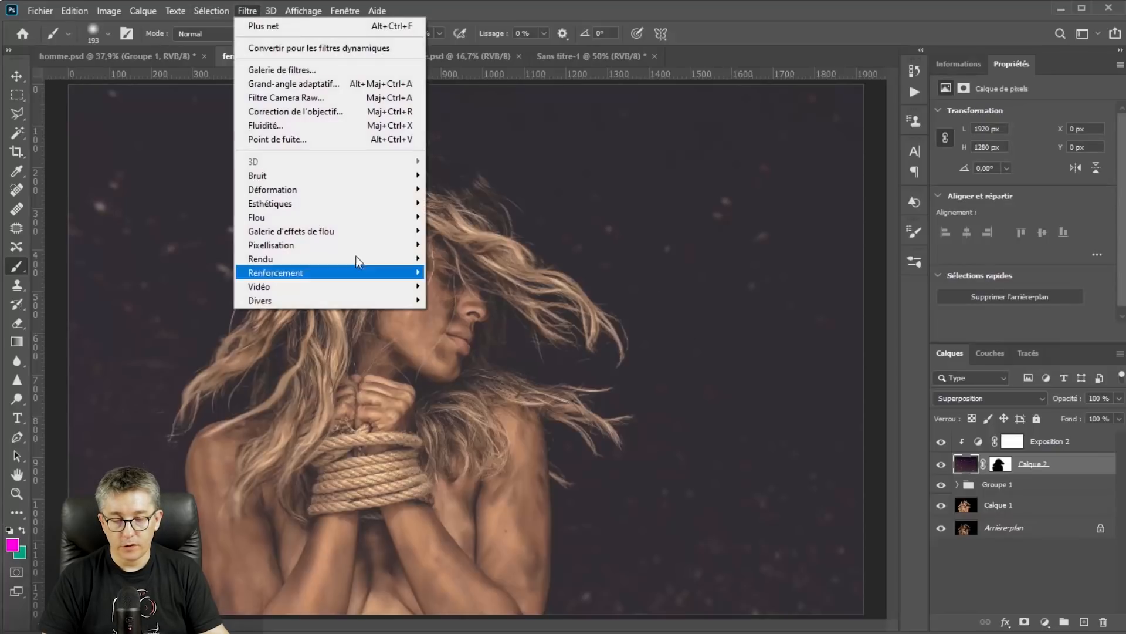
mouse_move(382, 216)
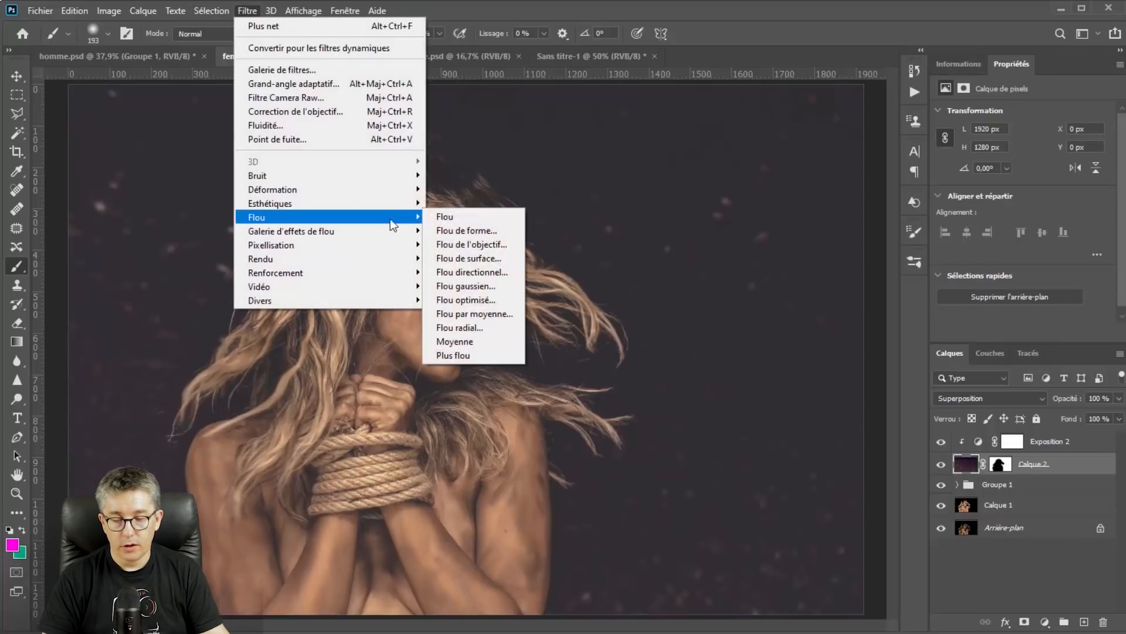
left_click(467, 284)
mouse_move(28, 359)
left_mouse_down()
mouse_move(104, 361)
mouse_move(1, 364)
mouse_move(18, 361)
left_mouse_up()
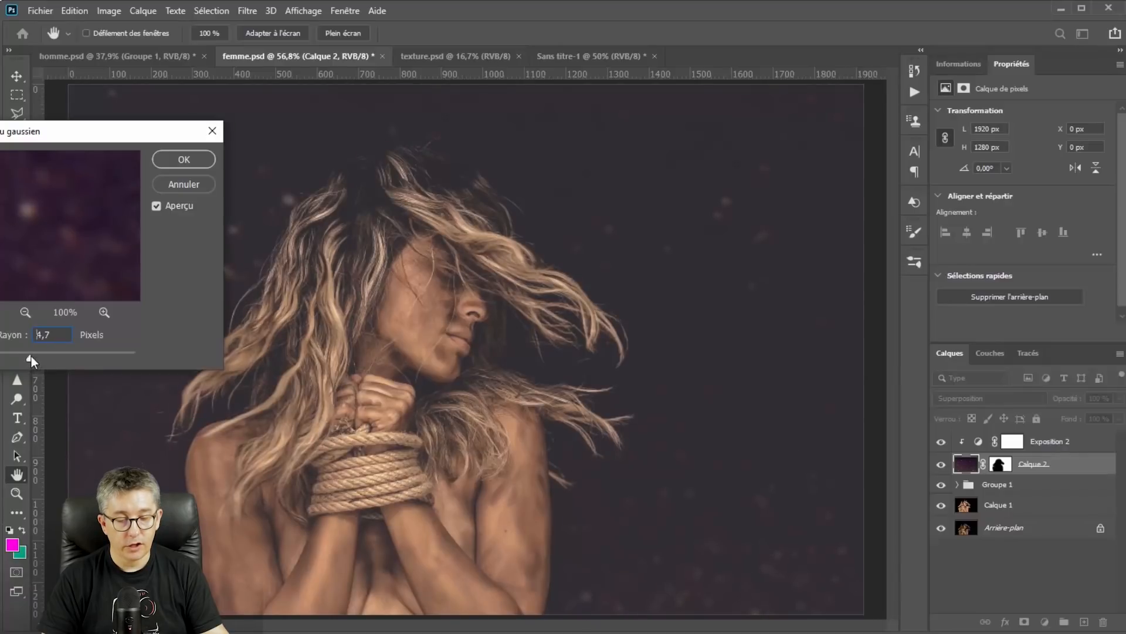
left_click(165, 160)
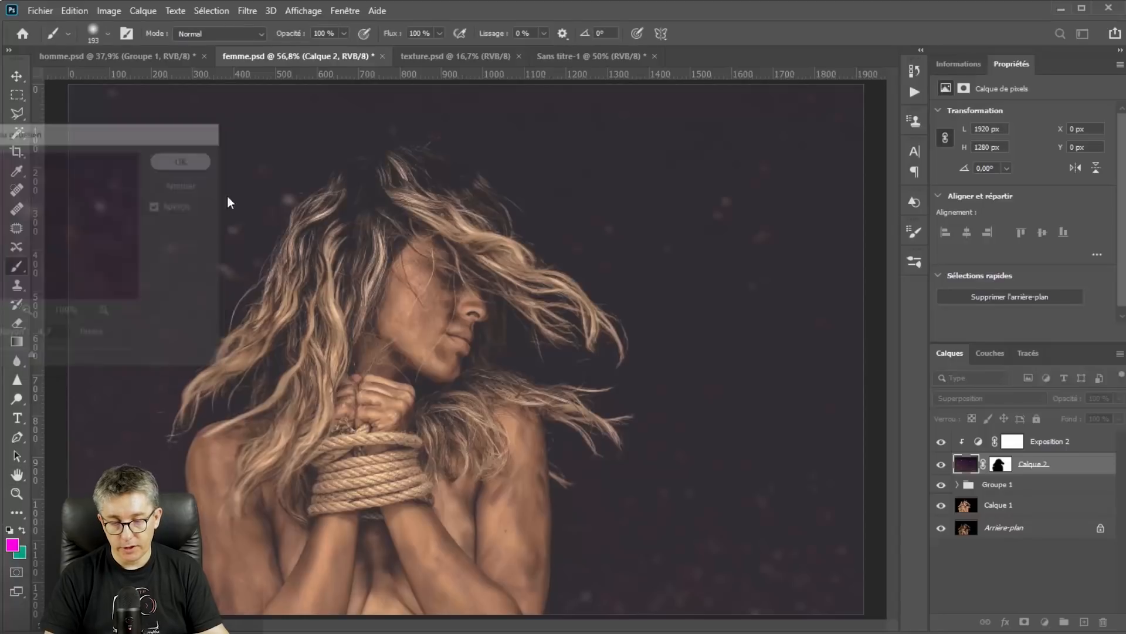